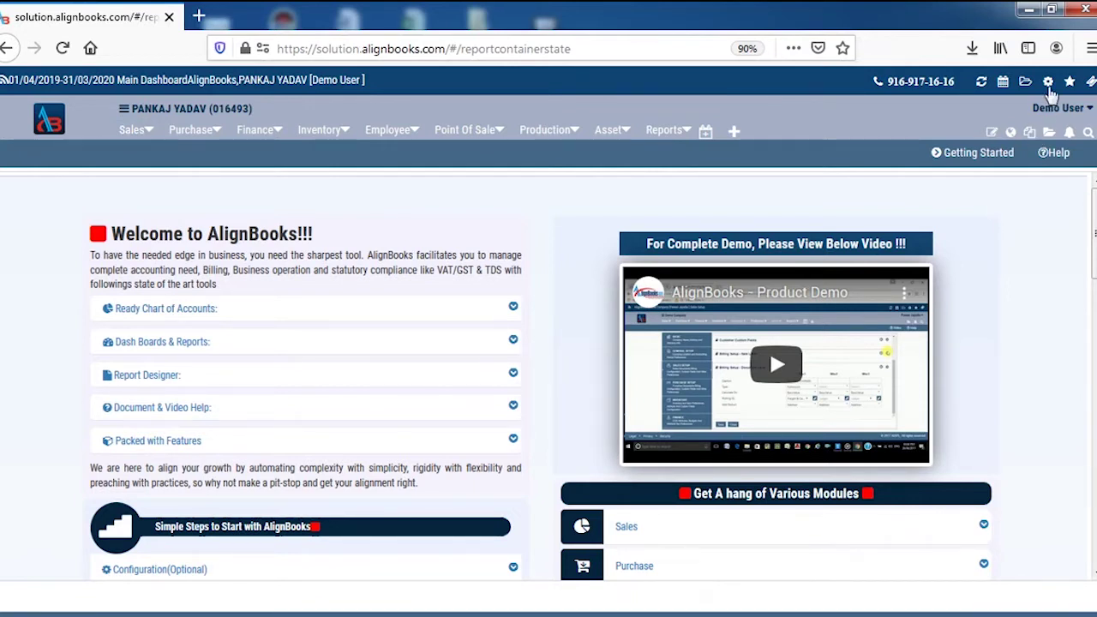
Step: In Company Setup's Basic details, set both Name and Print Name to GENERAL TRADING COMPANY
click(1048, 81)
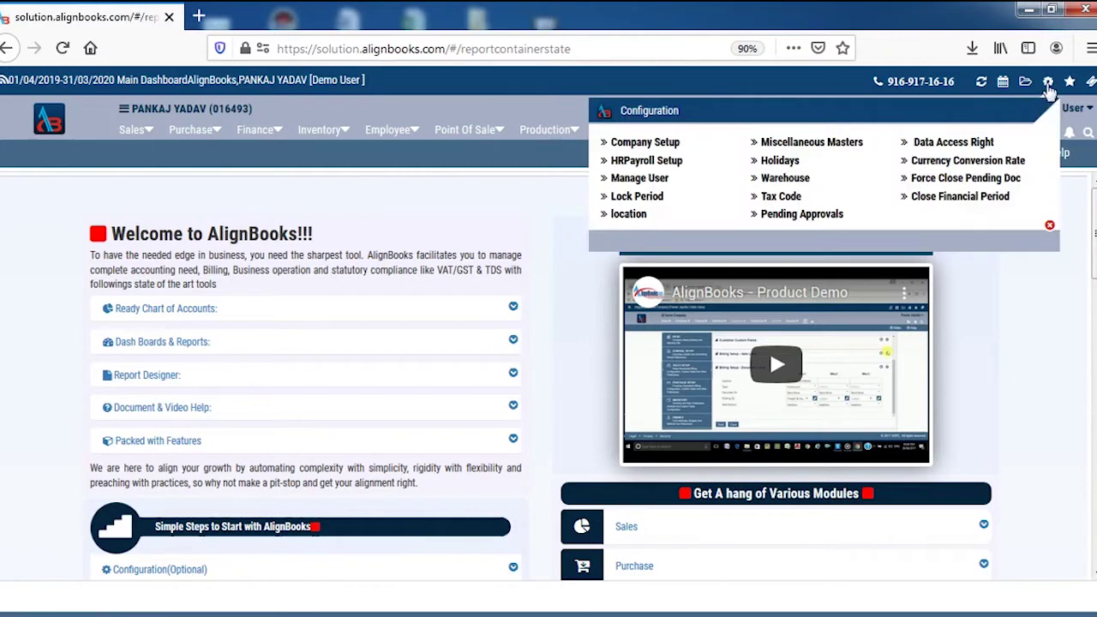
click(655, 143)
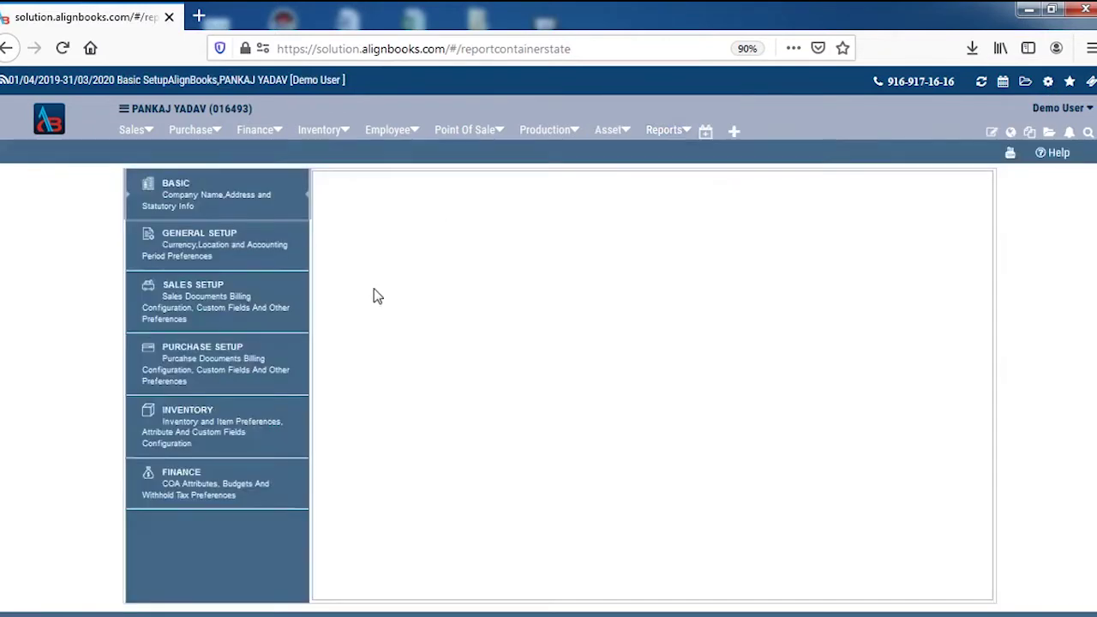
click(216, 200)
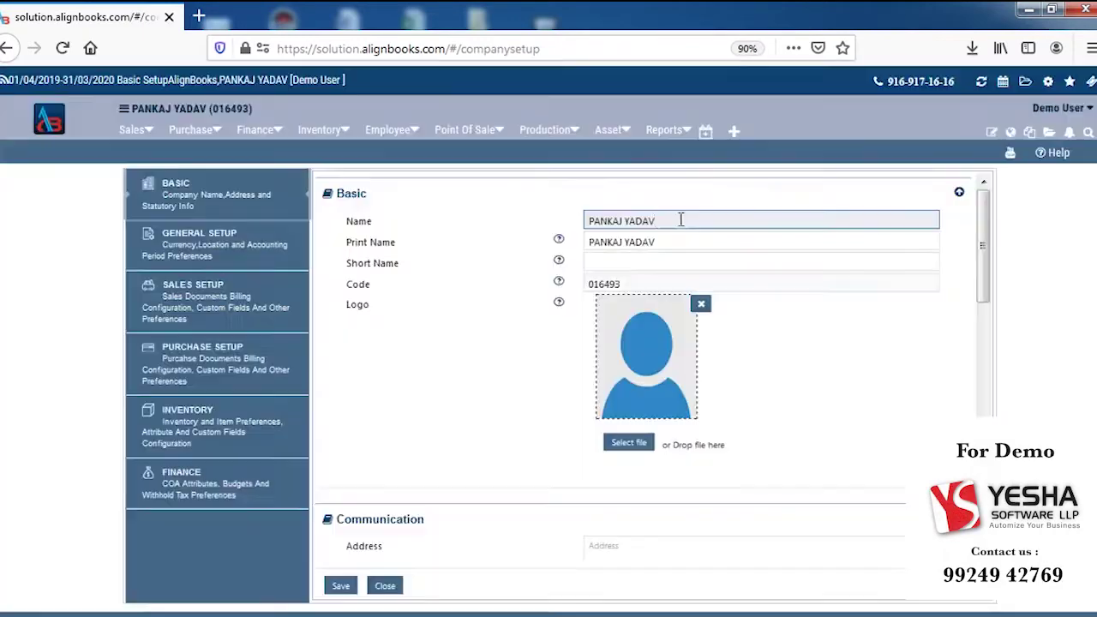
triple_click(680, 220)
key(BackSpace)
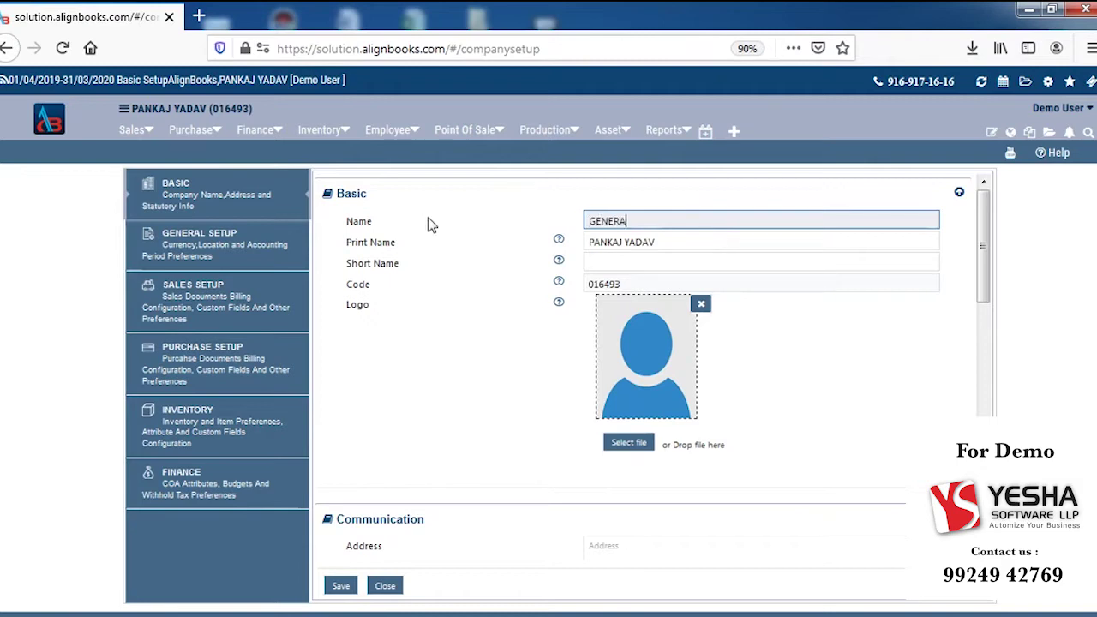
text(GENERAL TRADI)
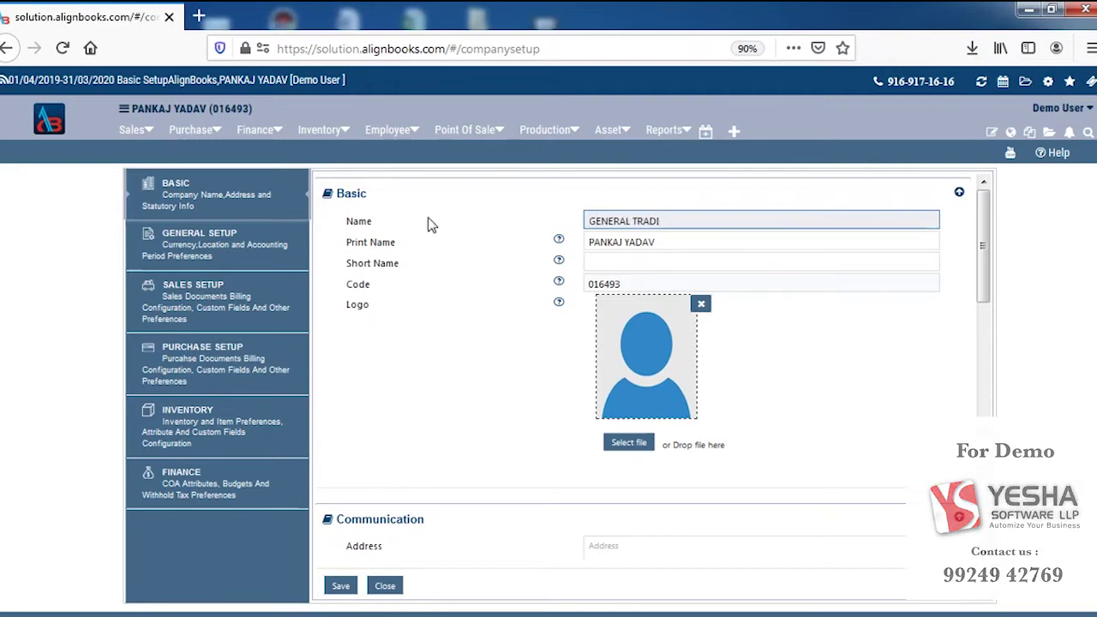
text(NG COMPANY)
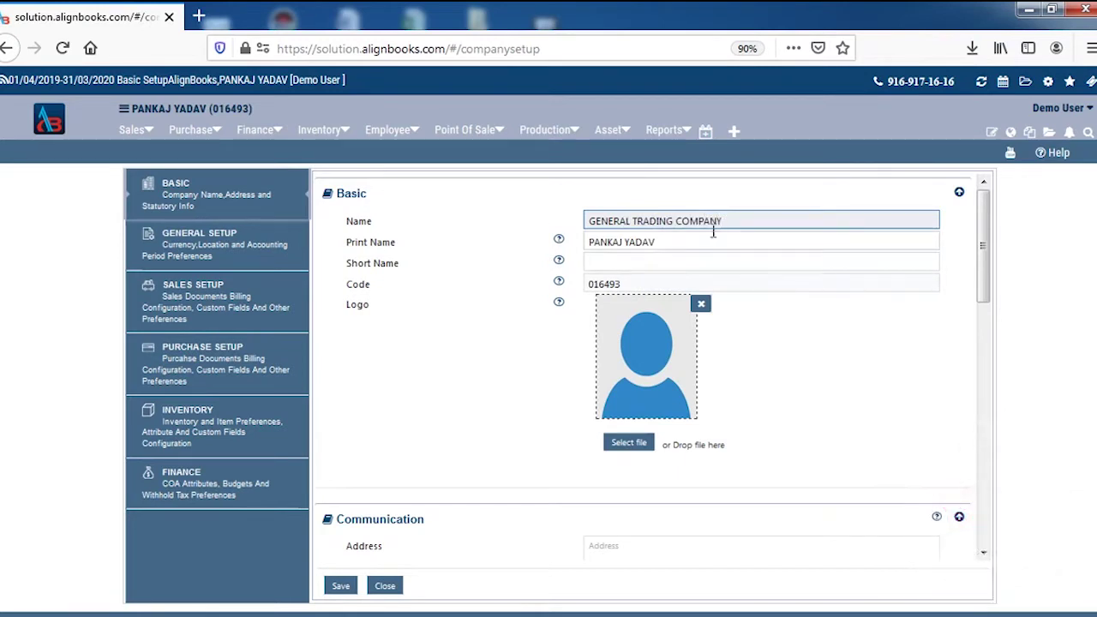
drag(737, 220, 537, 225)
key(ctrl+c)
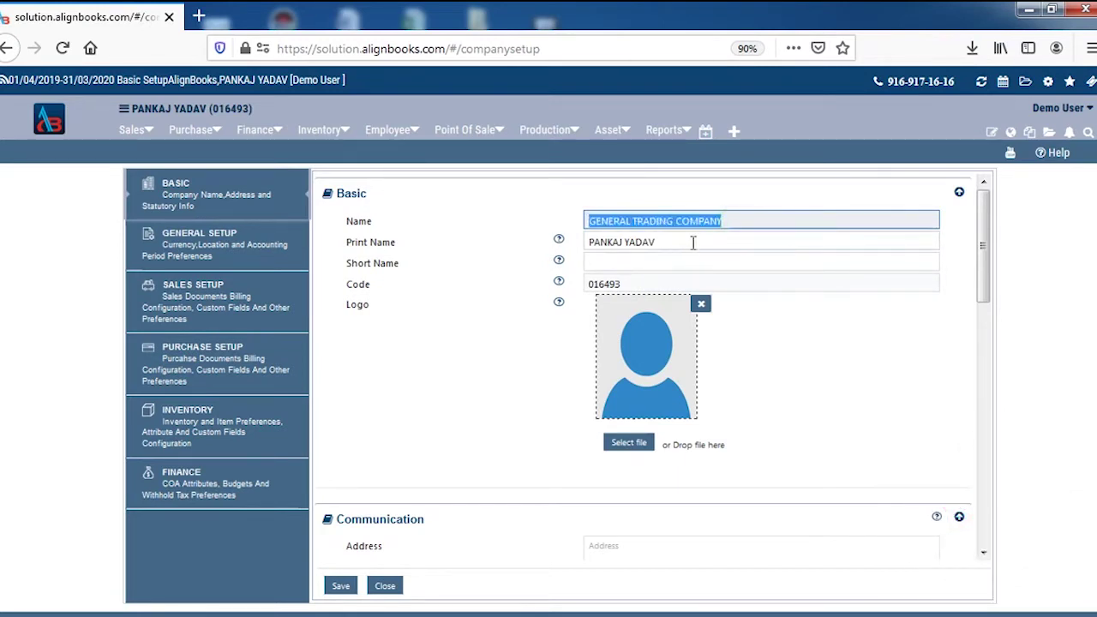
drag(691, 243, 502, 243)
key(ctrl+v)
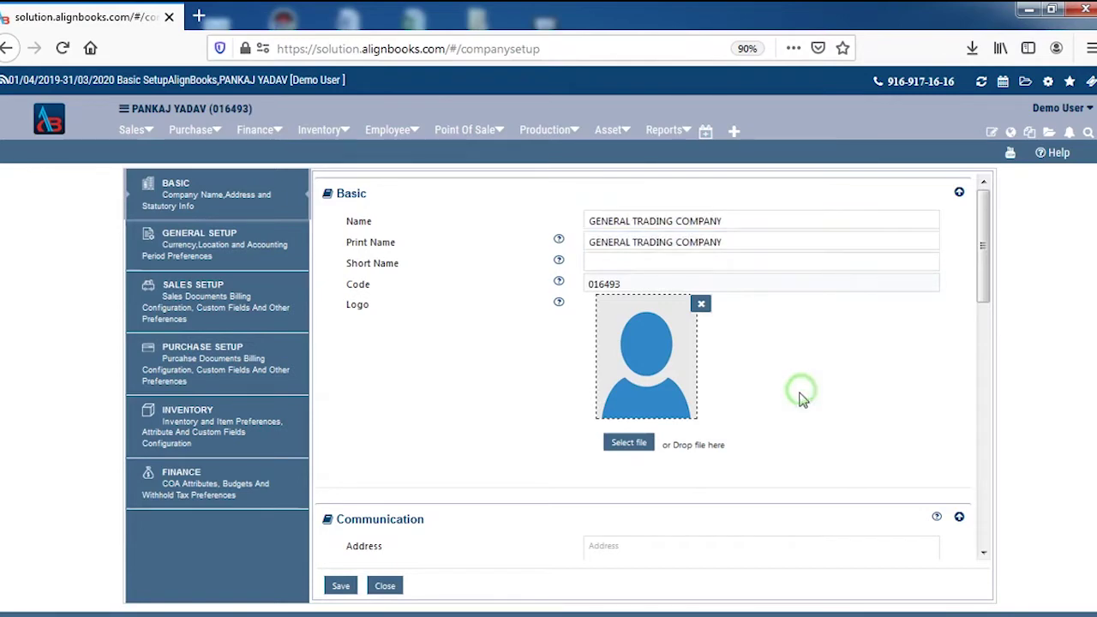
Step: Upload 1.jpg as the company logo
scroll(798, 394, down, 2)
click(629, 358)
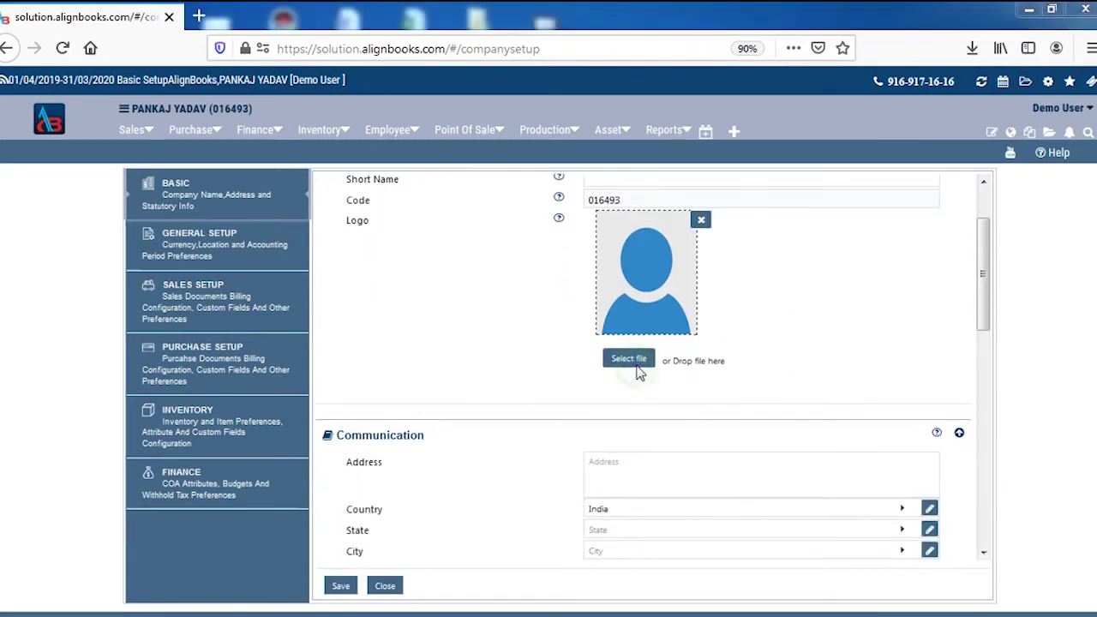
double_click(347, 153)
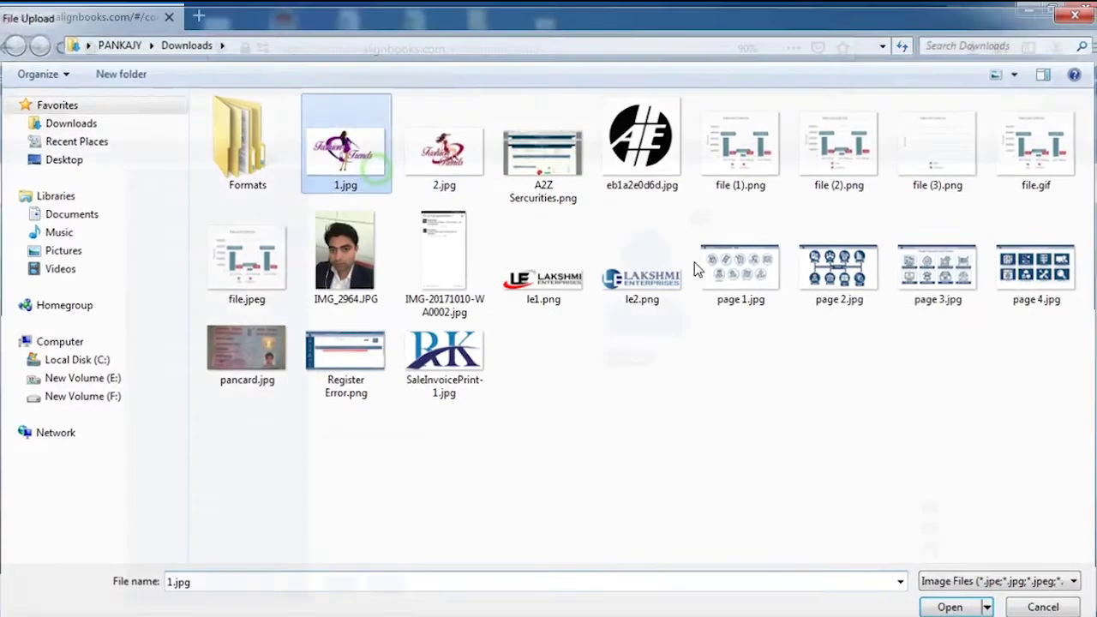
Step: Set the company's State to Delhi by searching DEL
scroll(827, 483, down, 4)
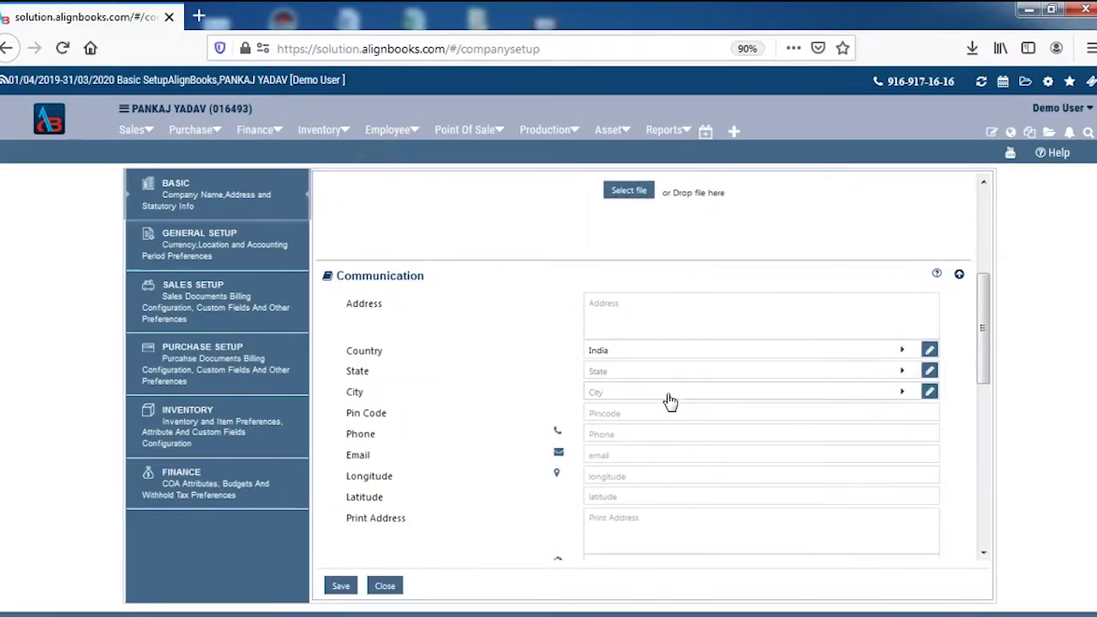
click(686, 378)
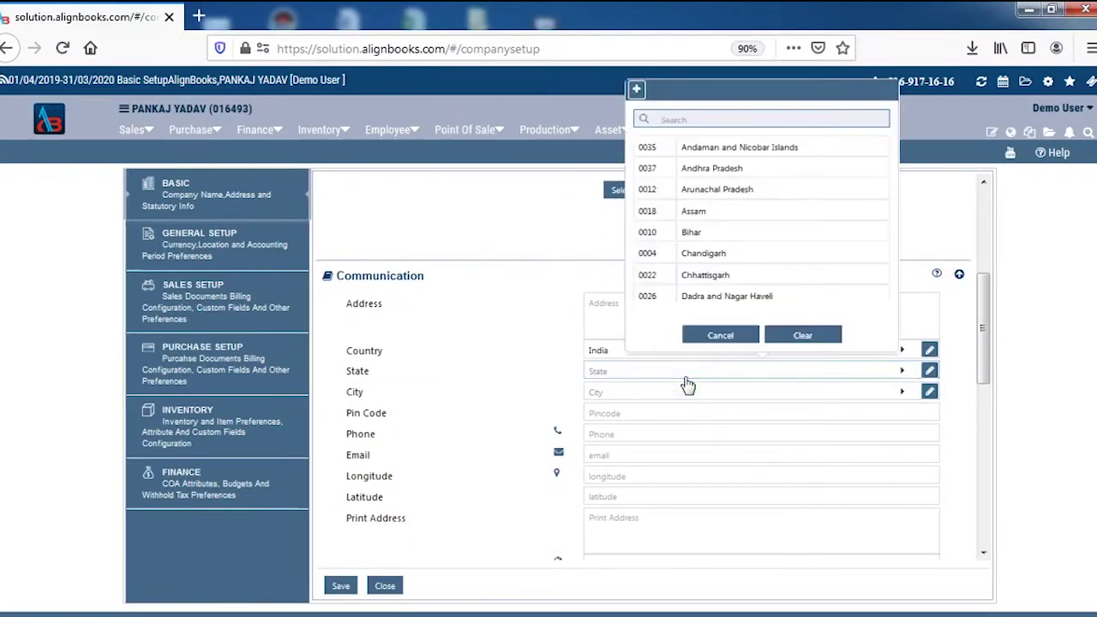
text(DEL)
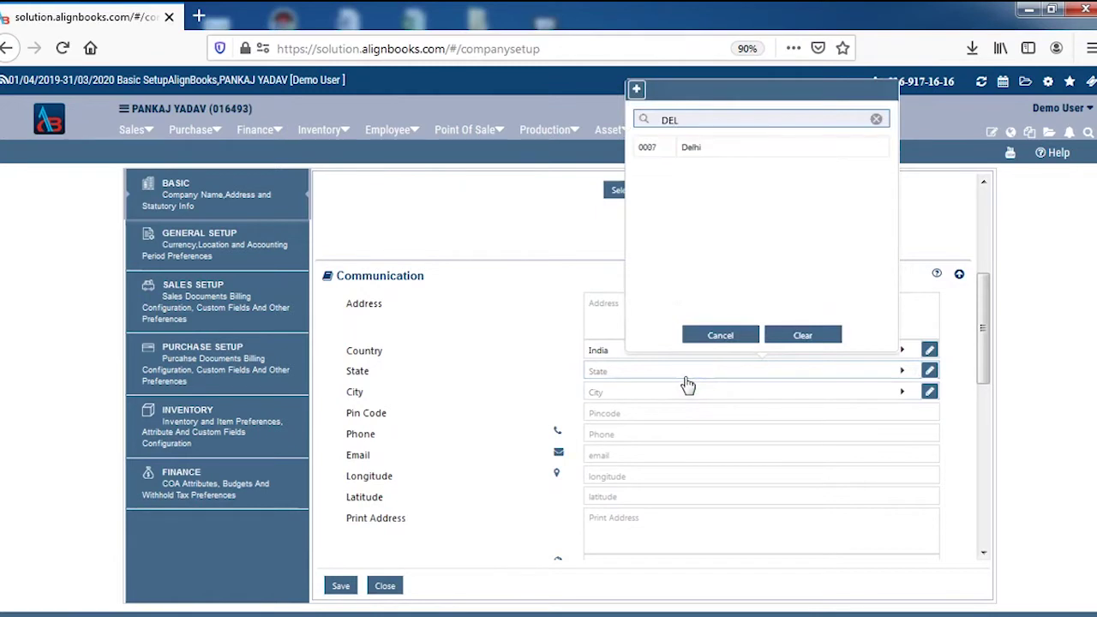
click(661, 155)
click(744, 392)
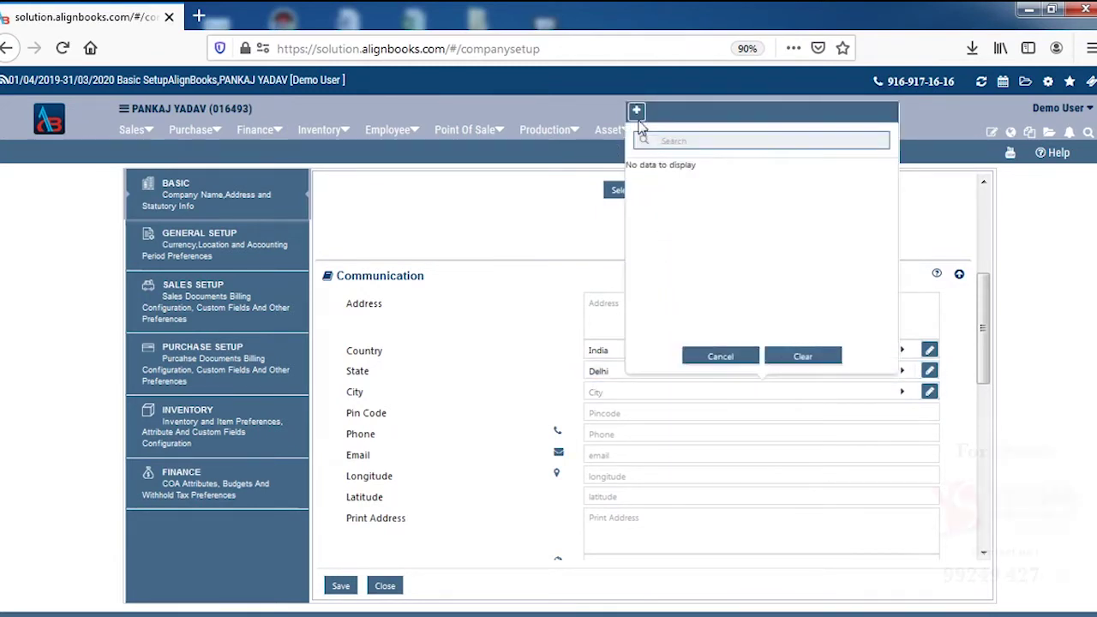
Step: Create city SOUTH DELHI under state Delhi and select it as the company's City
click(636, 111)
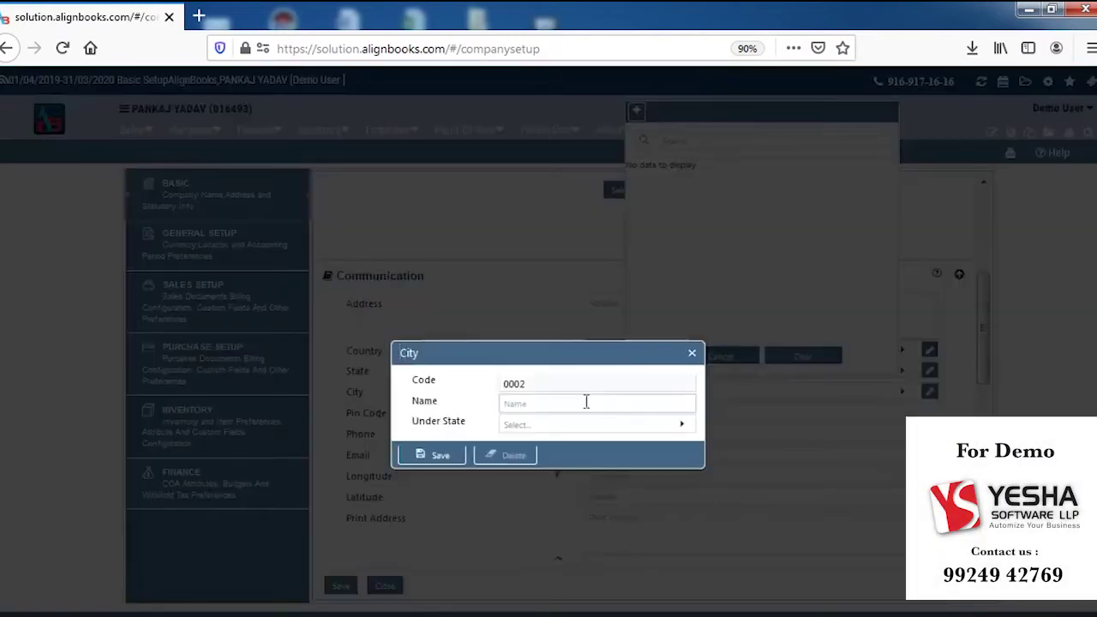
click(586, 401)
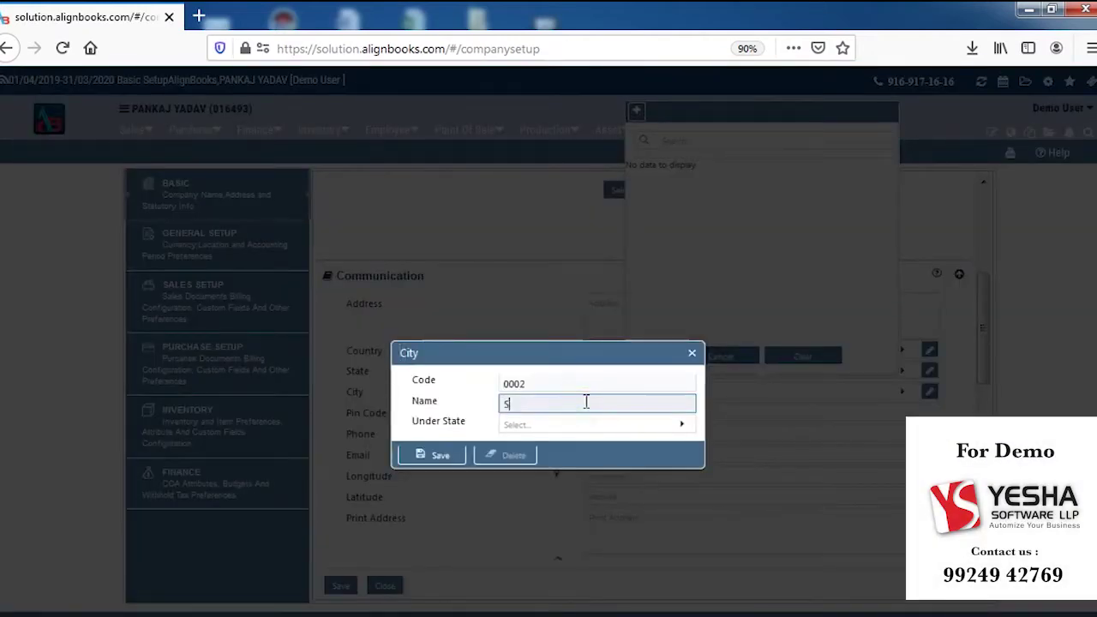
text(SOUTH DE)
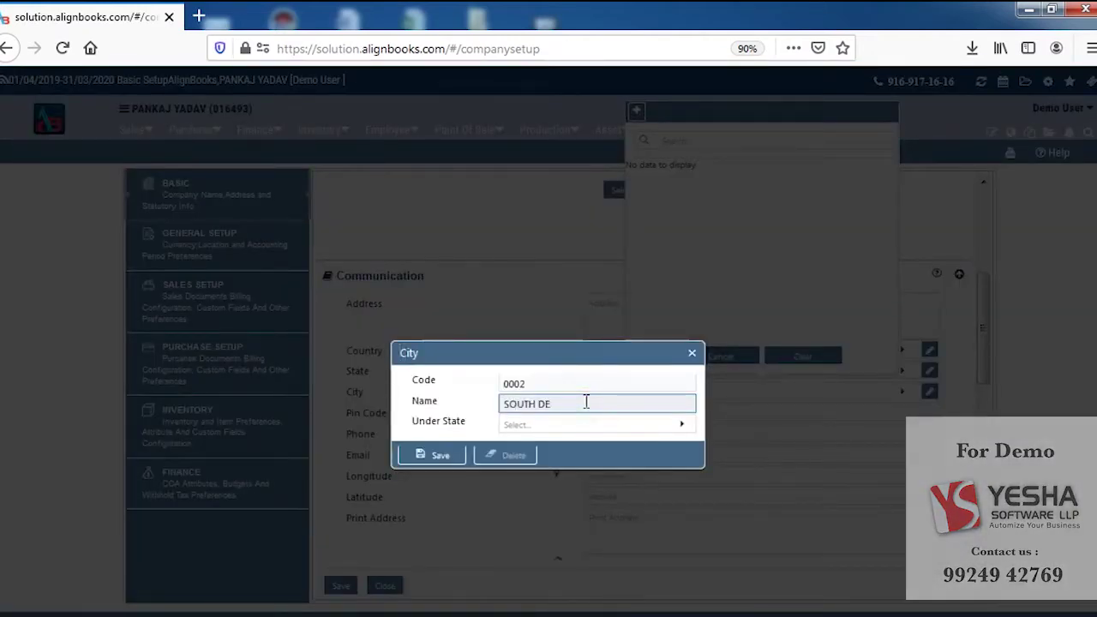
text(LHI)
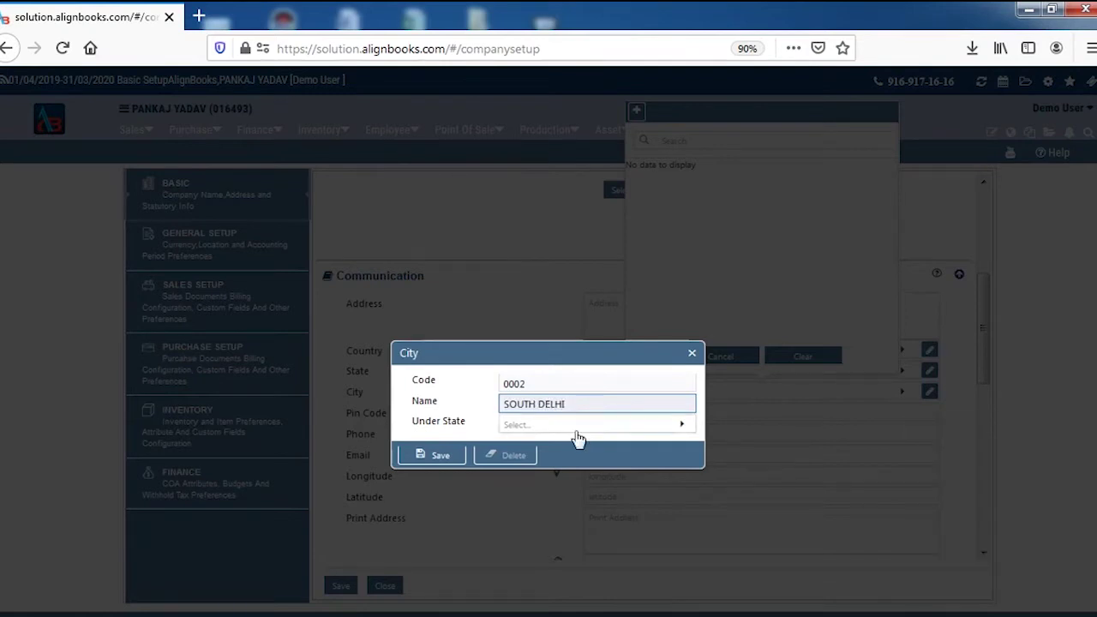
click(578, 430)
text(DEL)
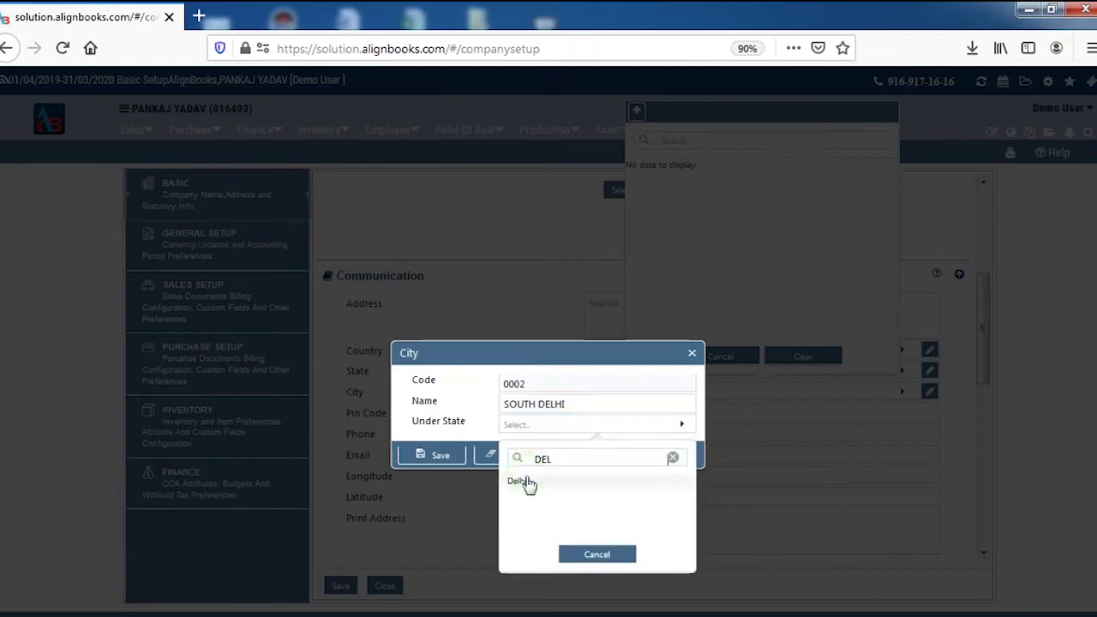
click(526, 481)
click(437, 456)
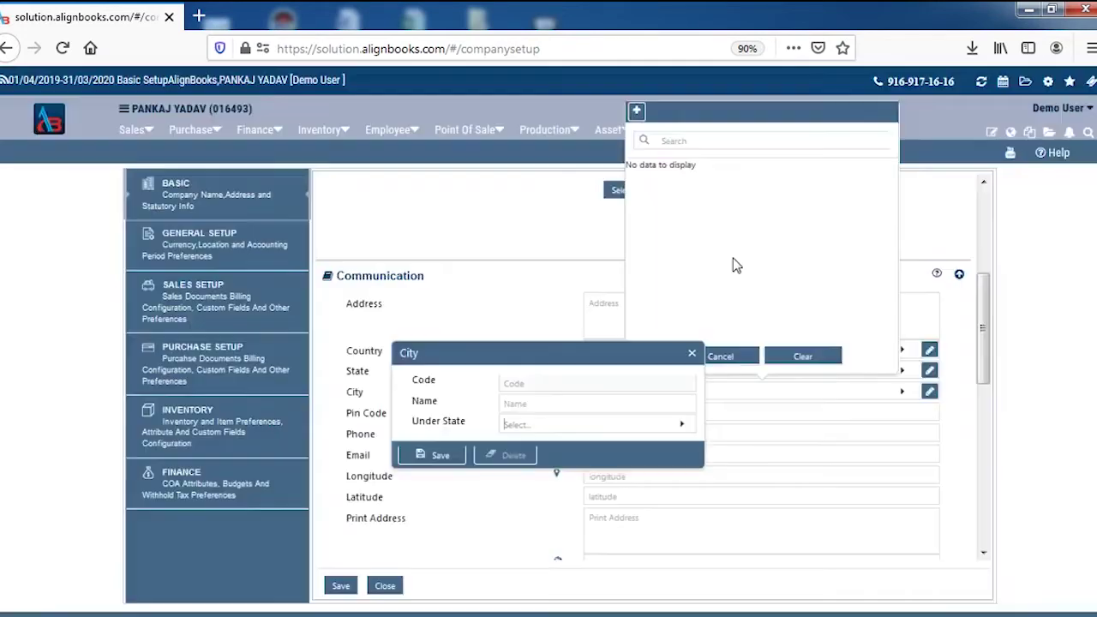
click(698, 174)
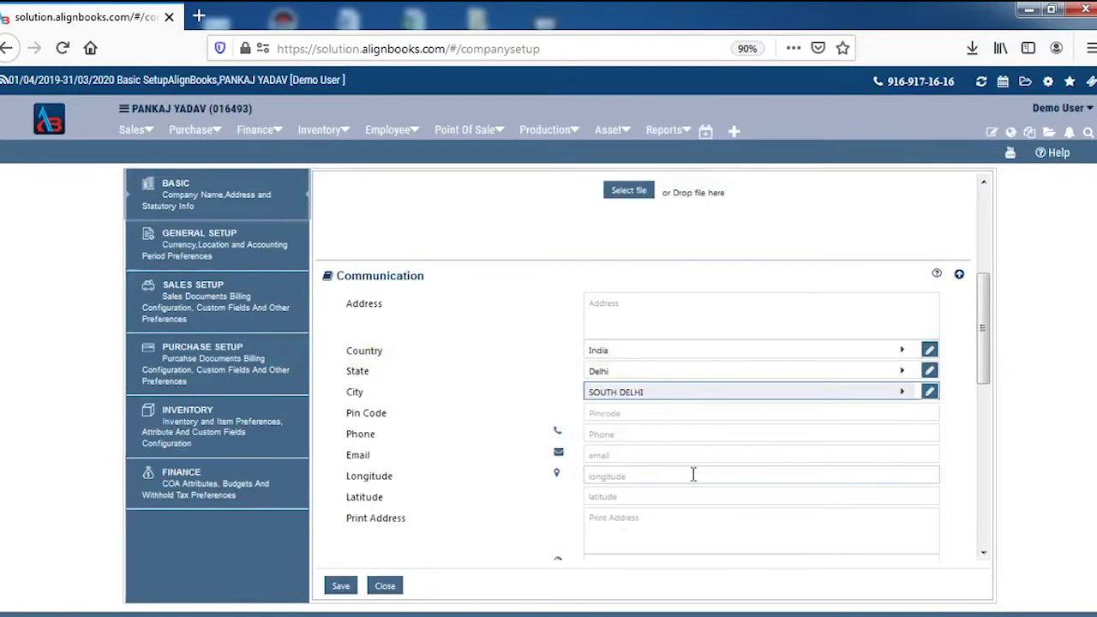
Step: Fill in the company's street address, pin code, phone number and e-mail address
click(644, 320)
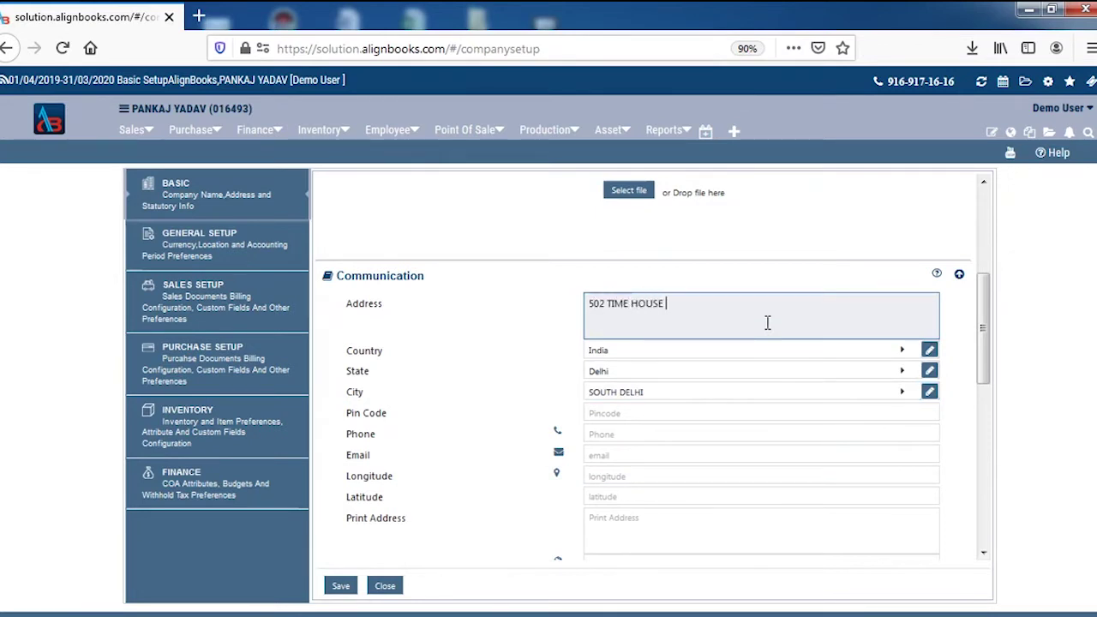
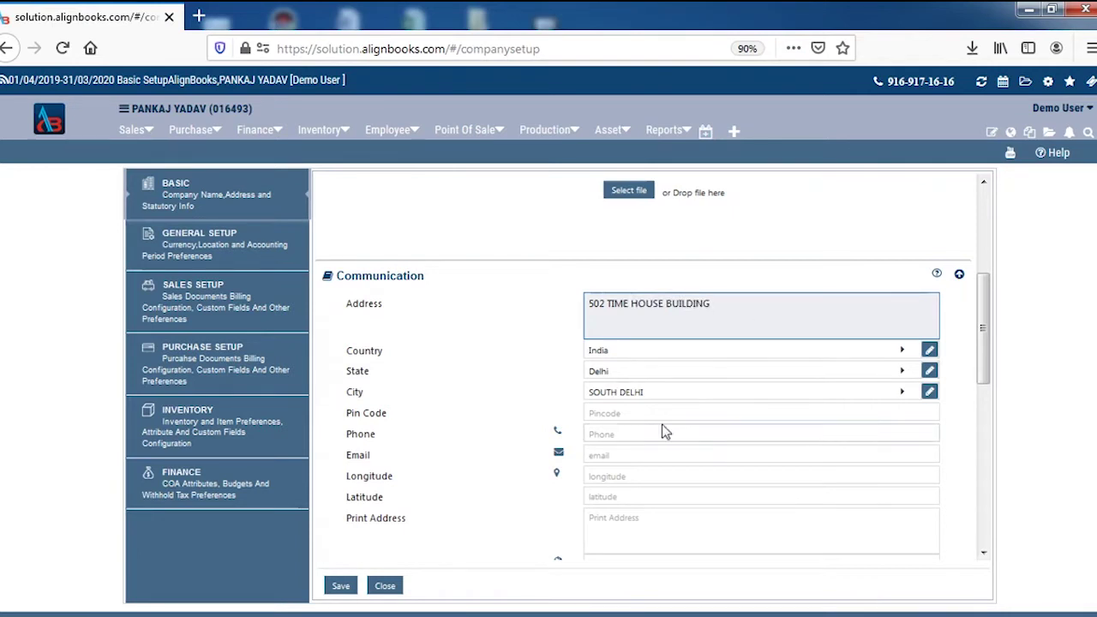
click(664, 415)
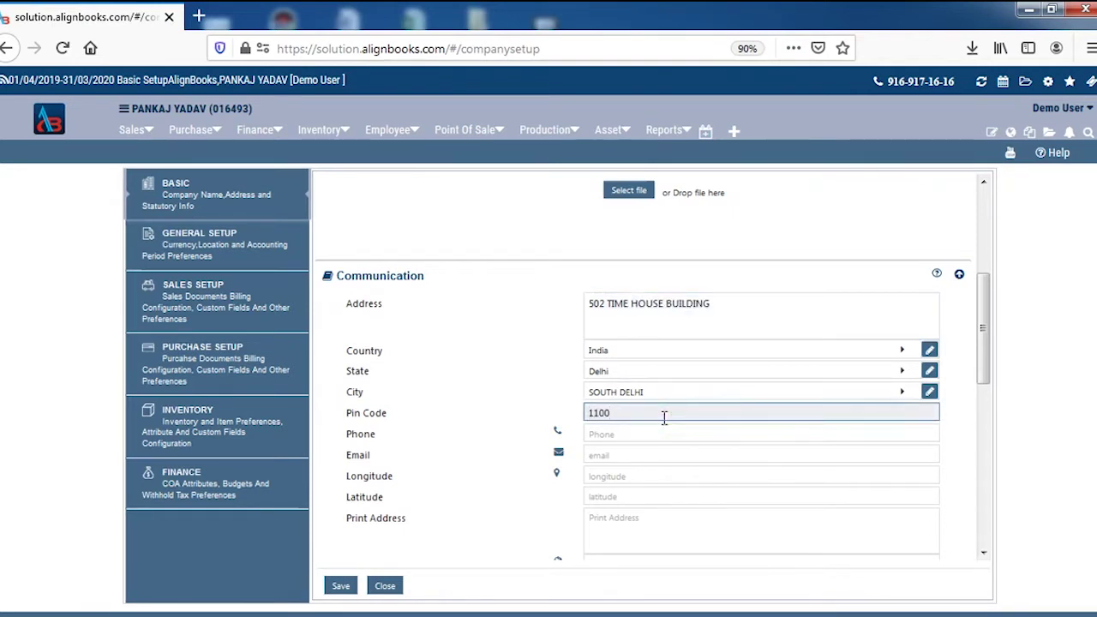
text(110075)
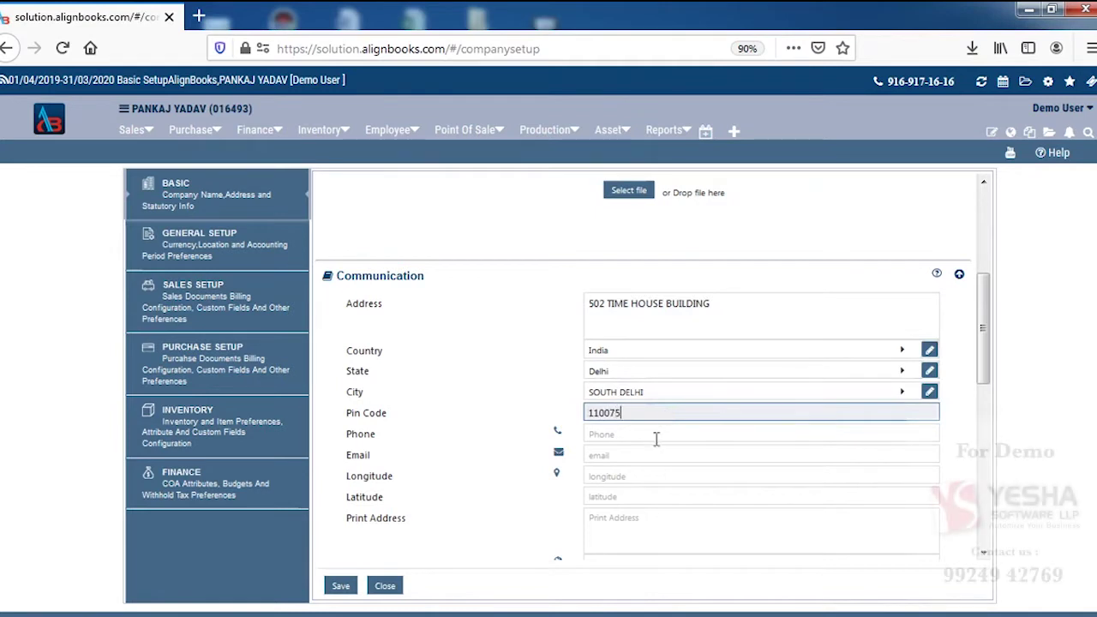
click(652, 436)
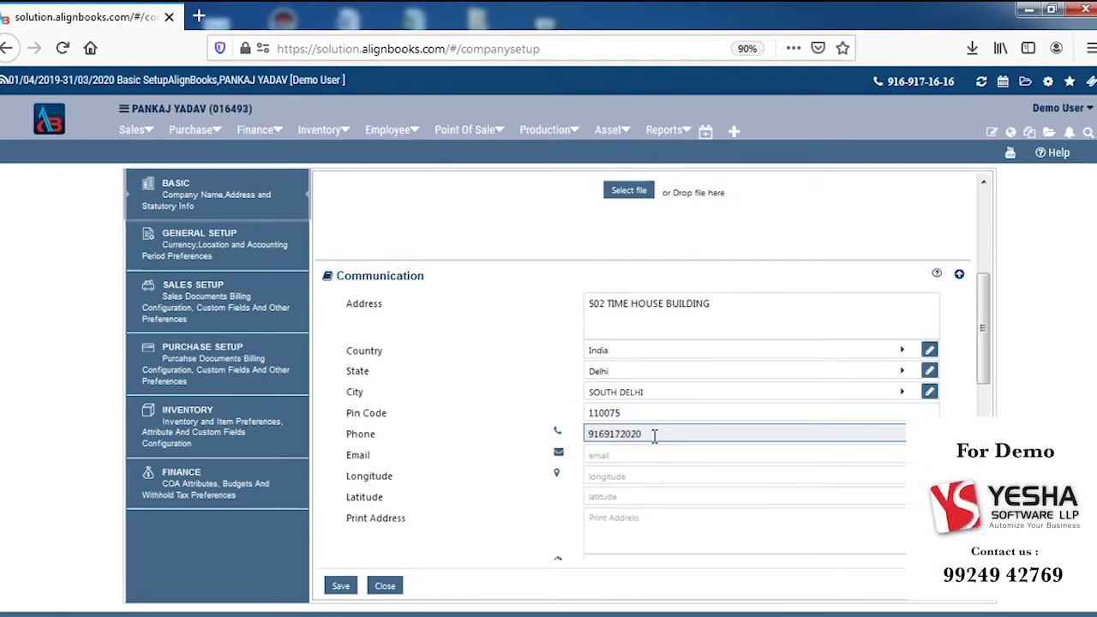
click(641, 454)
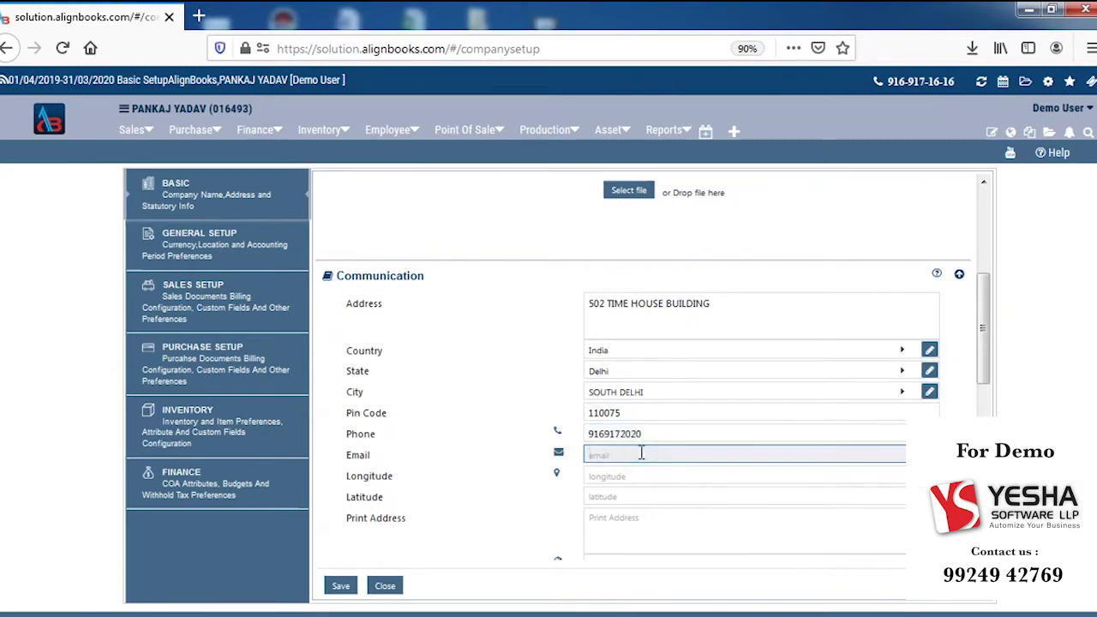
scroll(657, 498, down, 3)
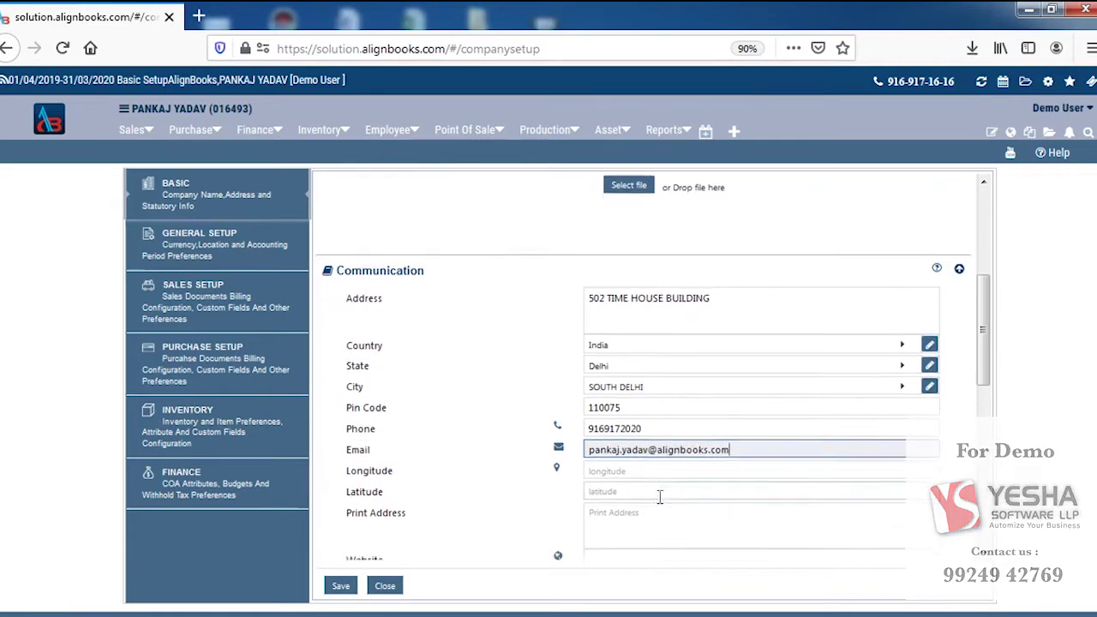
scroll(657, 502, down, 2)
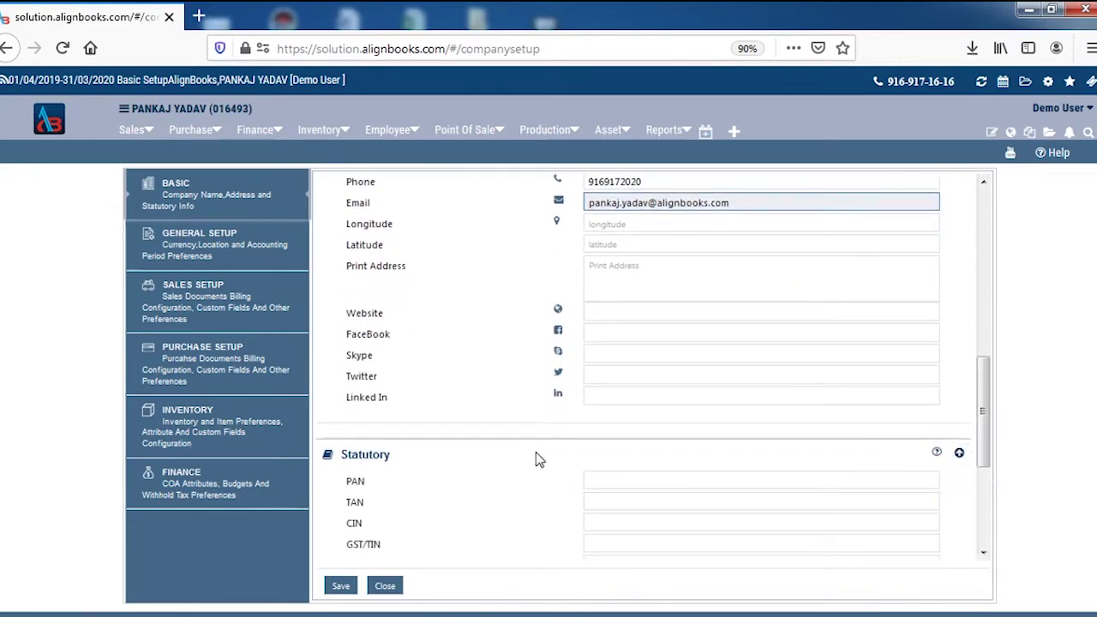
Step: Enter the company's GST/TIN number in the Statutory section and save the basic details
scroll(544, 471, down, 3)
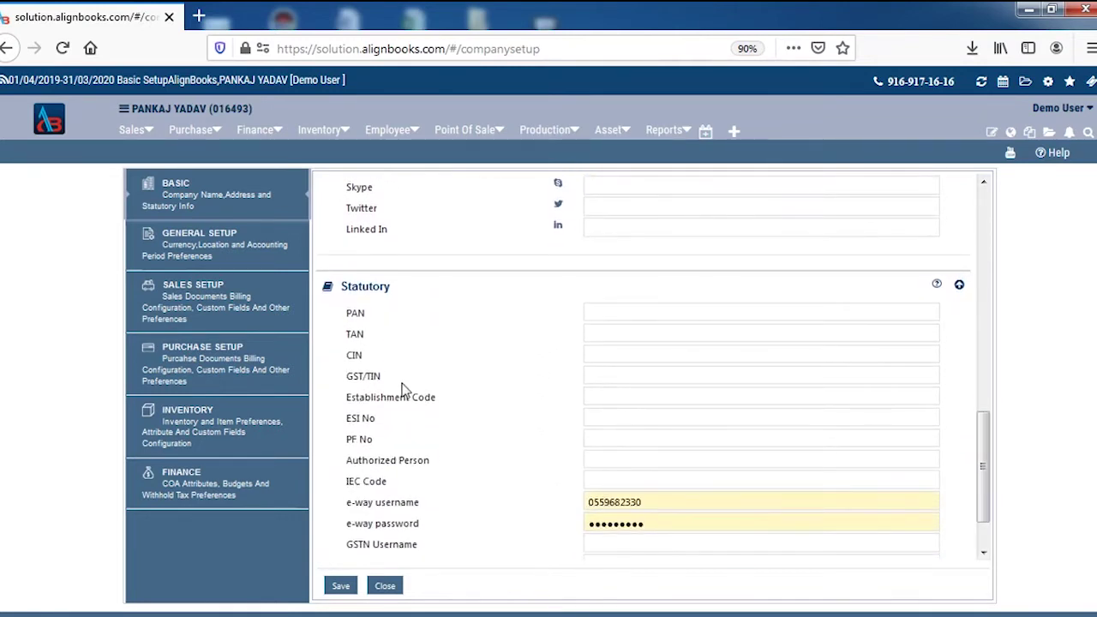
click(660, 377)
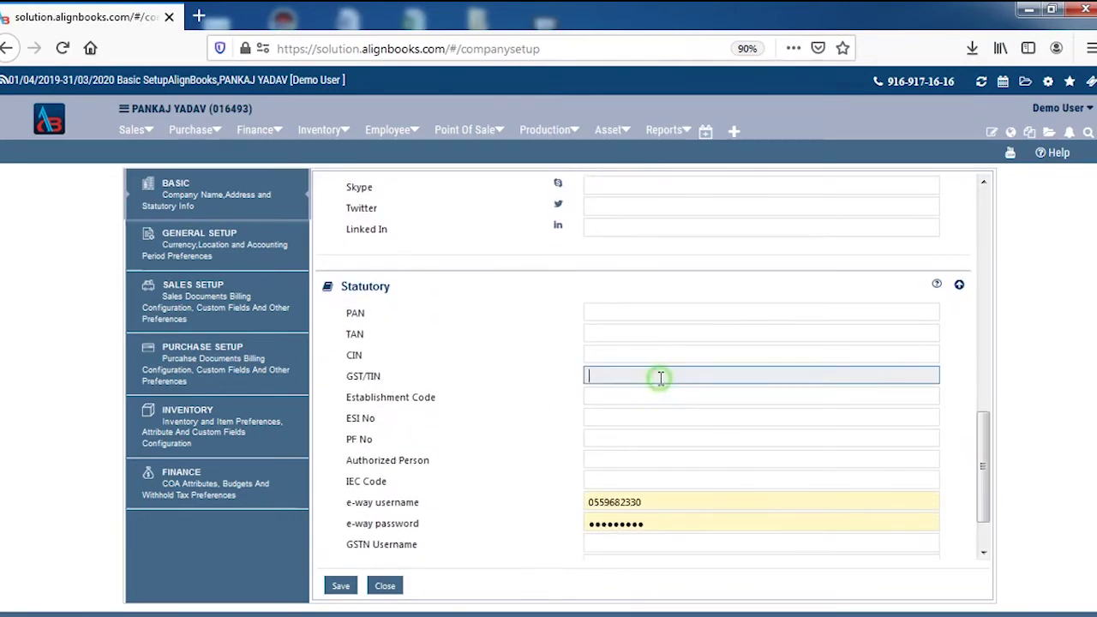
click(340, 587)
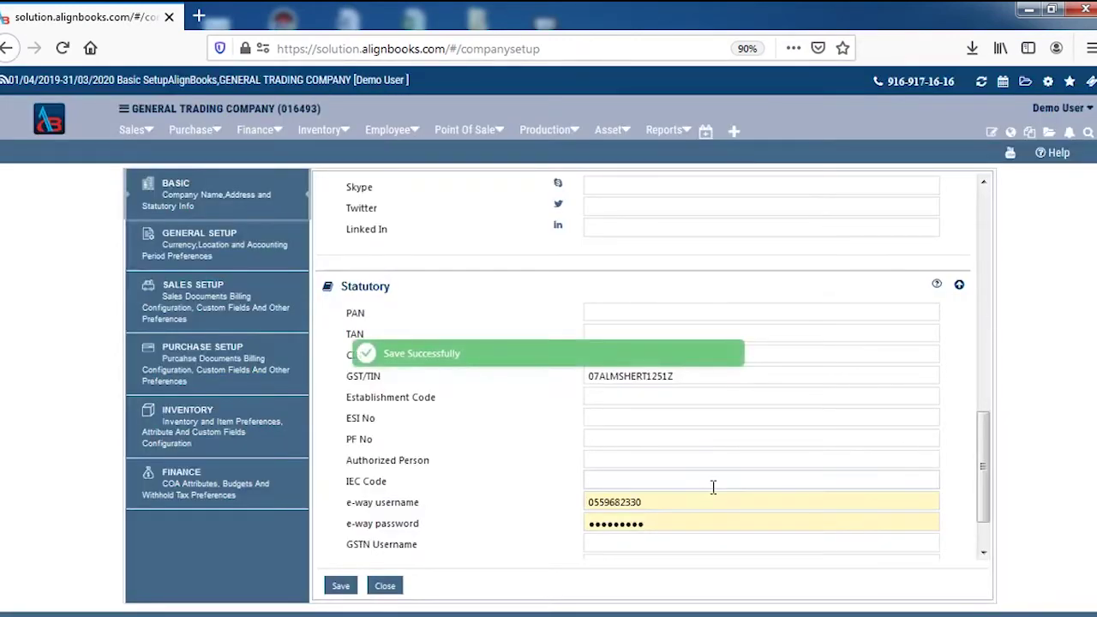
scroll(712, 506, up, 5)
Step: In General Setup, keep GST as the tax applicable in sales and purchase and save
click(209, 242)
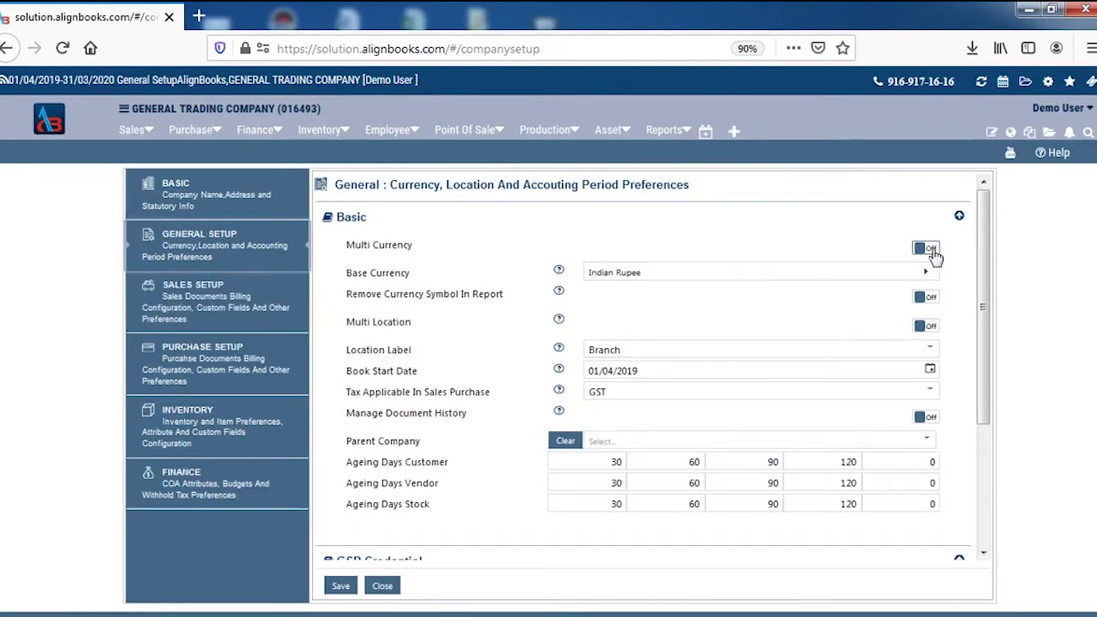
click(847, 391)
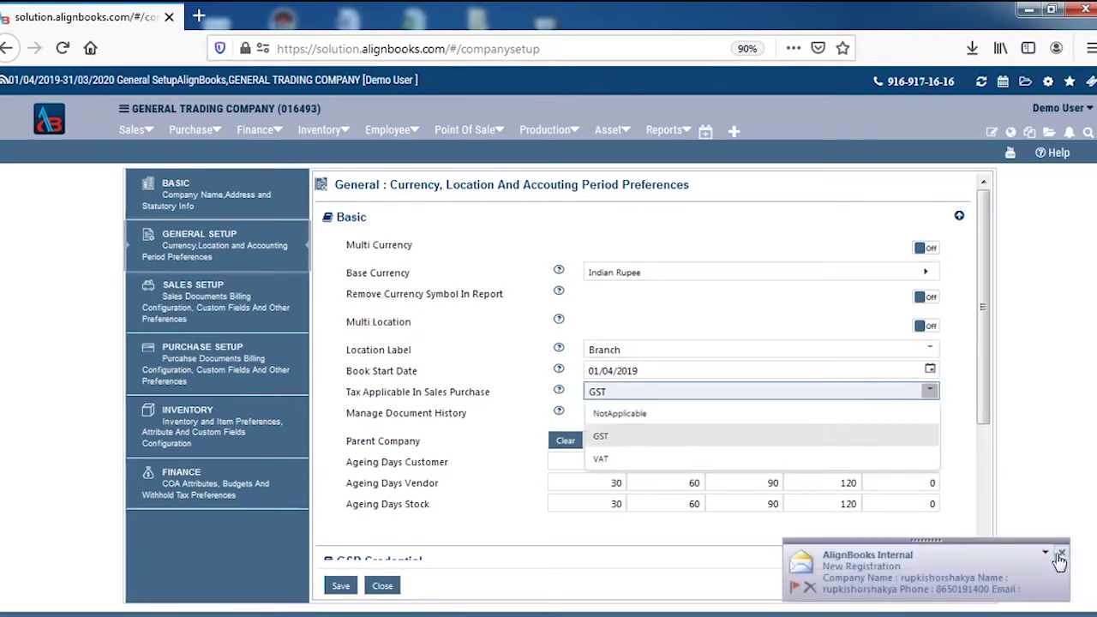
click(635, 435)
click(340, 585)
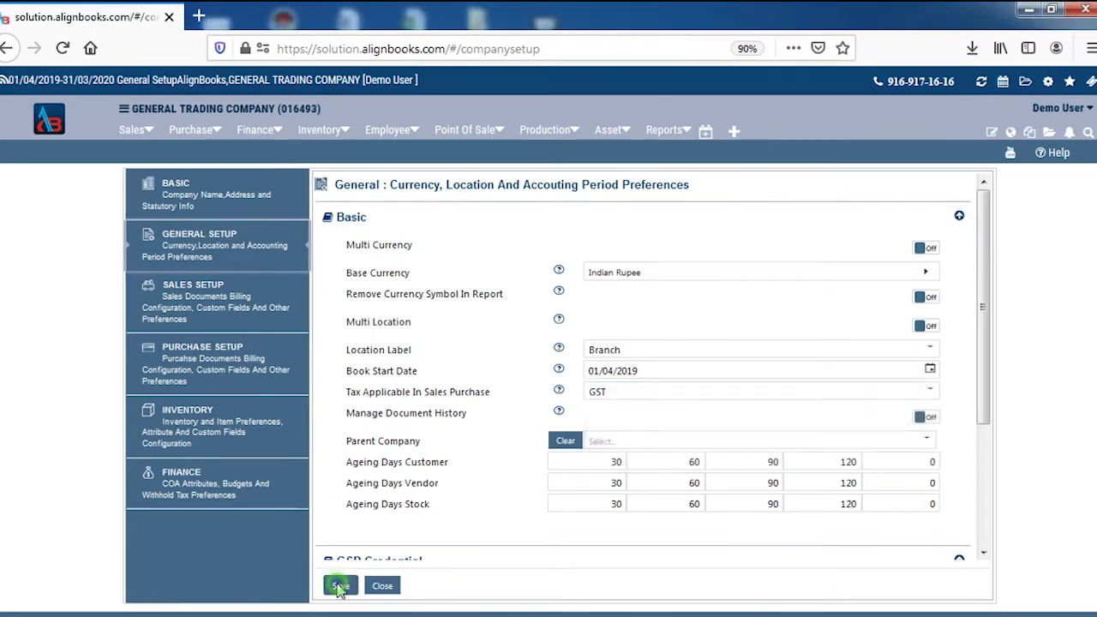
click(220, 311)
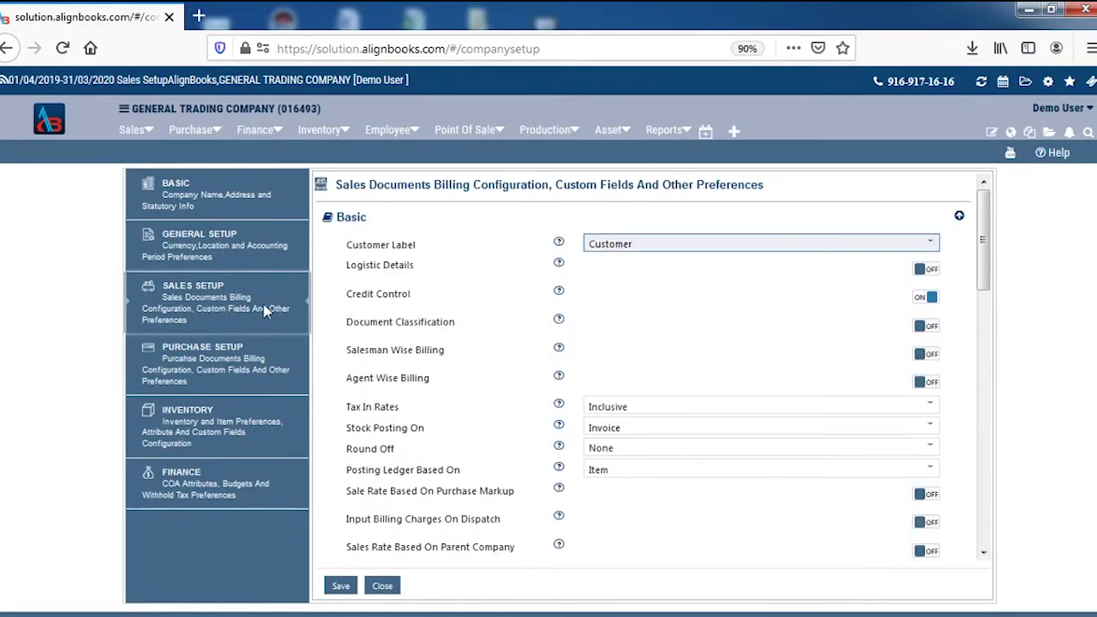
Step: Turn on Salesman Wise and Agent Wise Billing, with Tax In Rates Exclusive and Round Off One
click(926, 355)
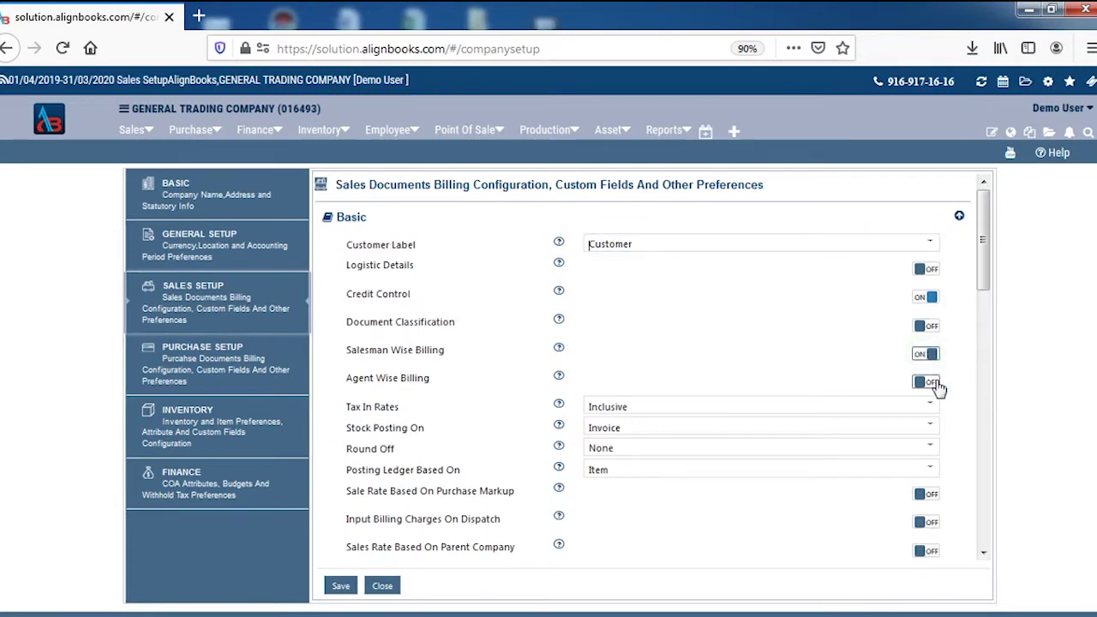
click(930, 382)
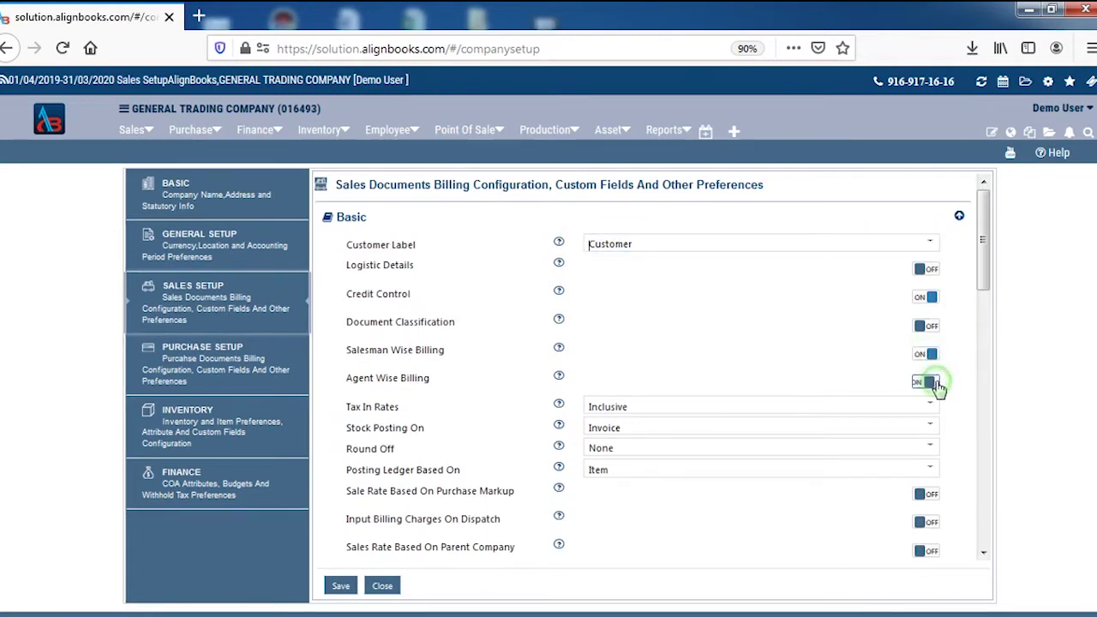
click(787, 409)
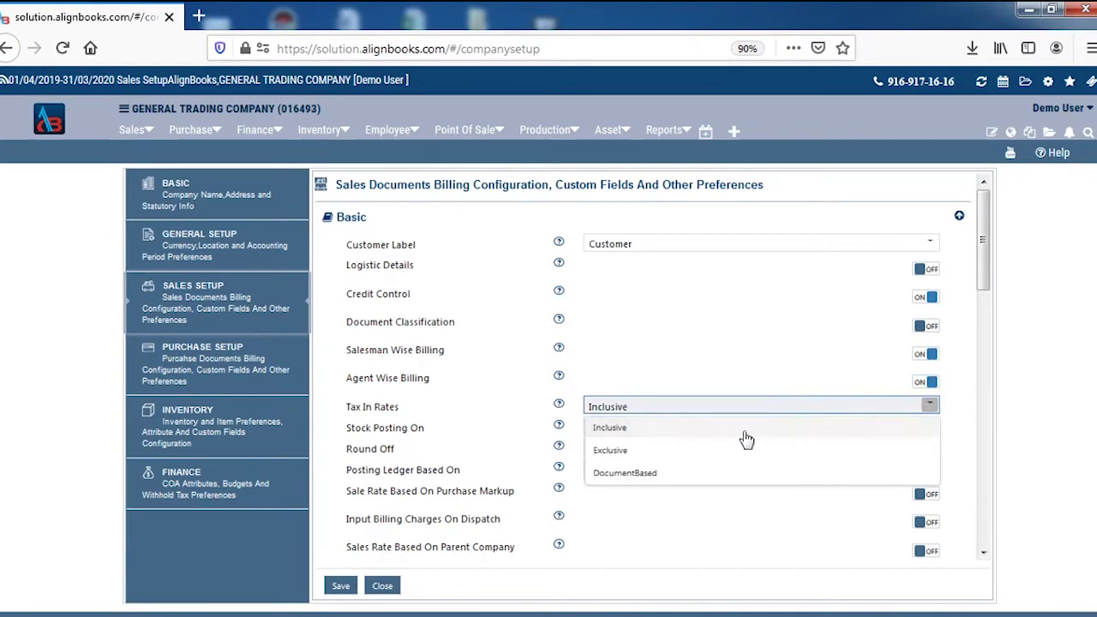
click(626, 460)
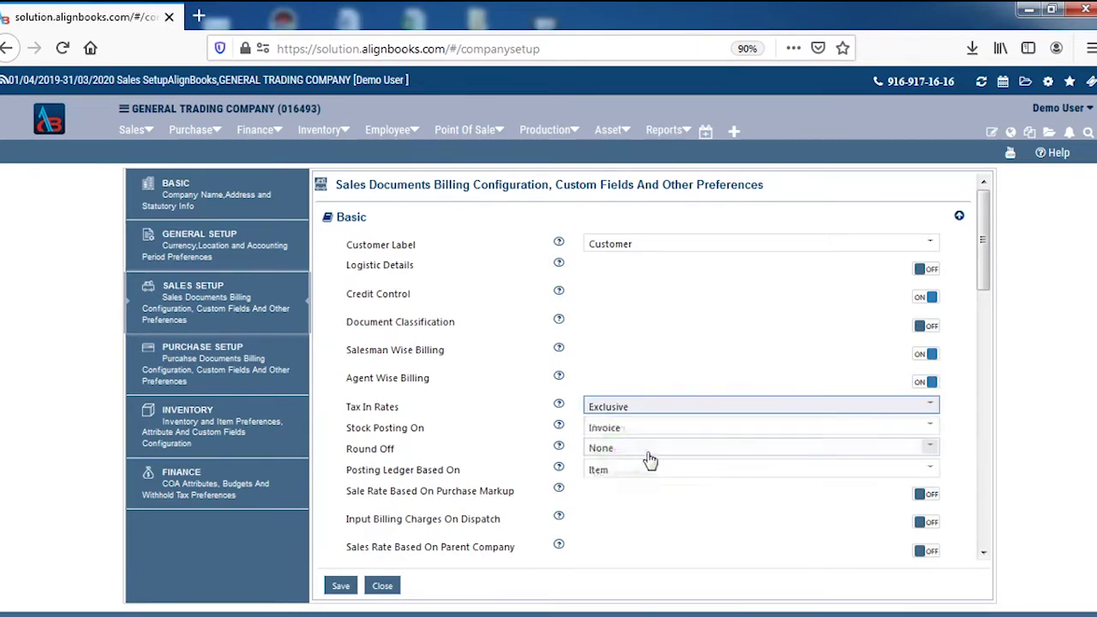
click(822, 449)
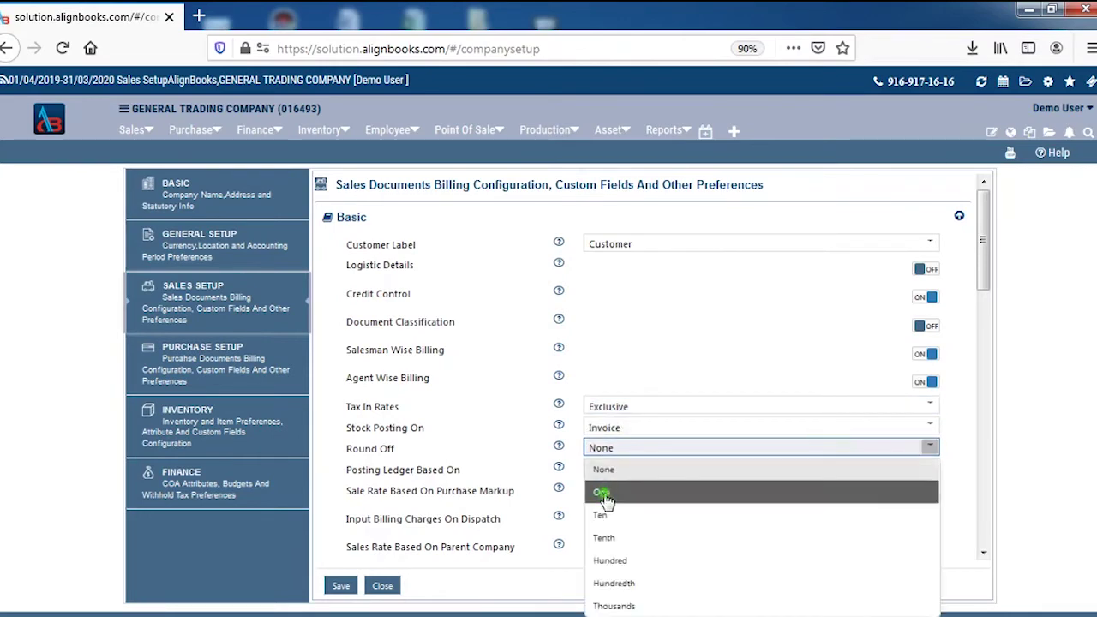
click(615, 492)
scroll(727, 451, down, 3)
scroll(727, 451, down, 4)
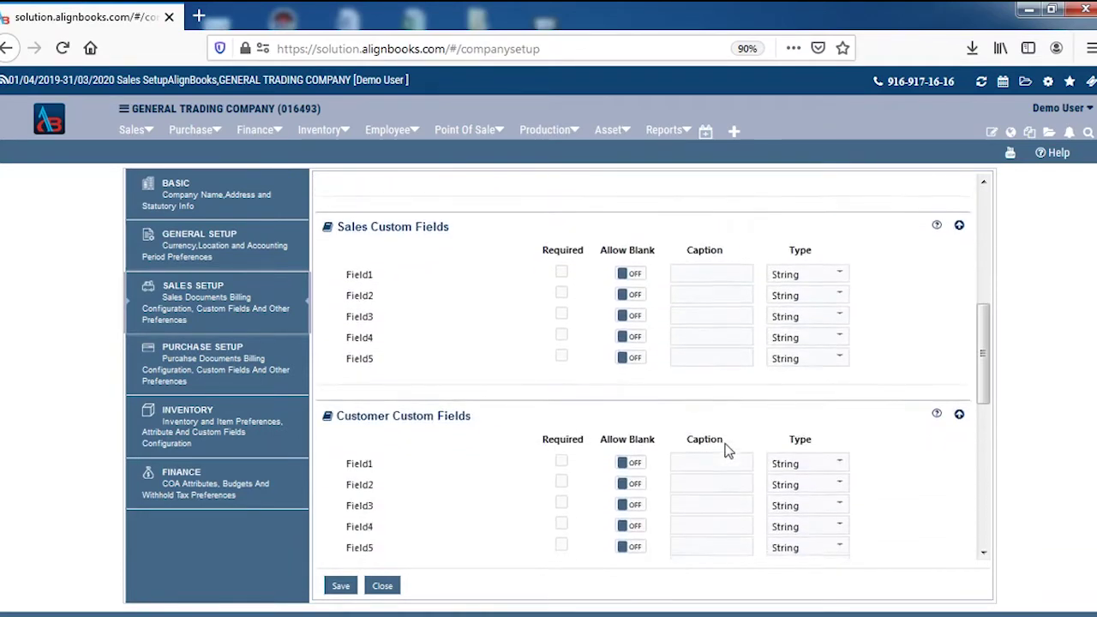
scroll(727, 451, down, 1)
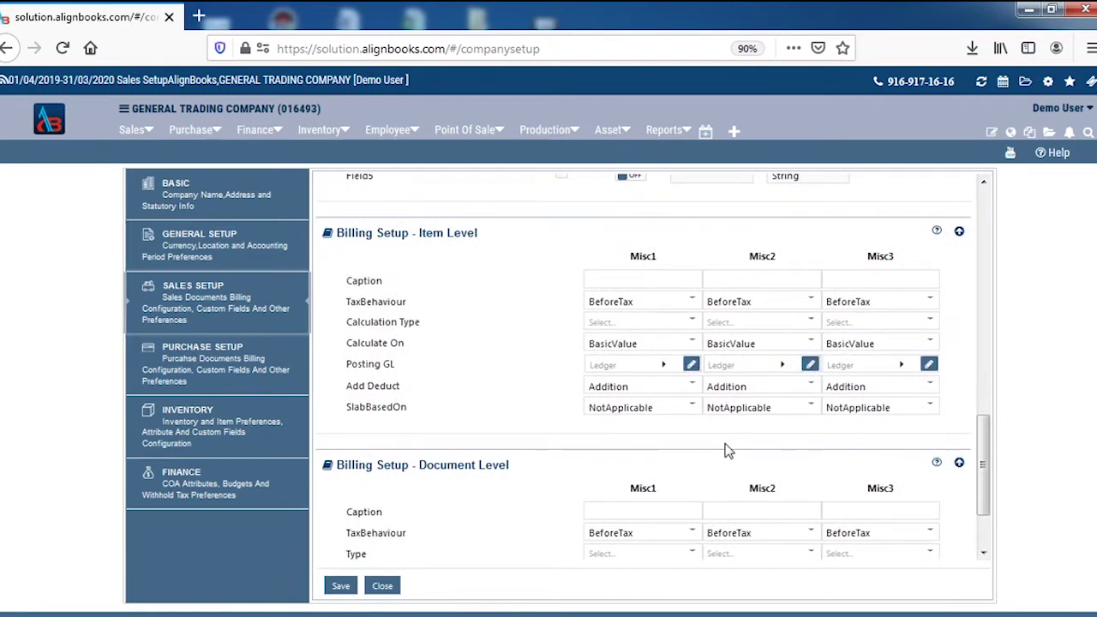
Step: Make item-level Misc1 a DISCOUNT charge, Calculation type, Deduction, and save Sales Setup
click(637, 284)
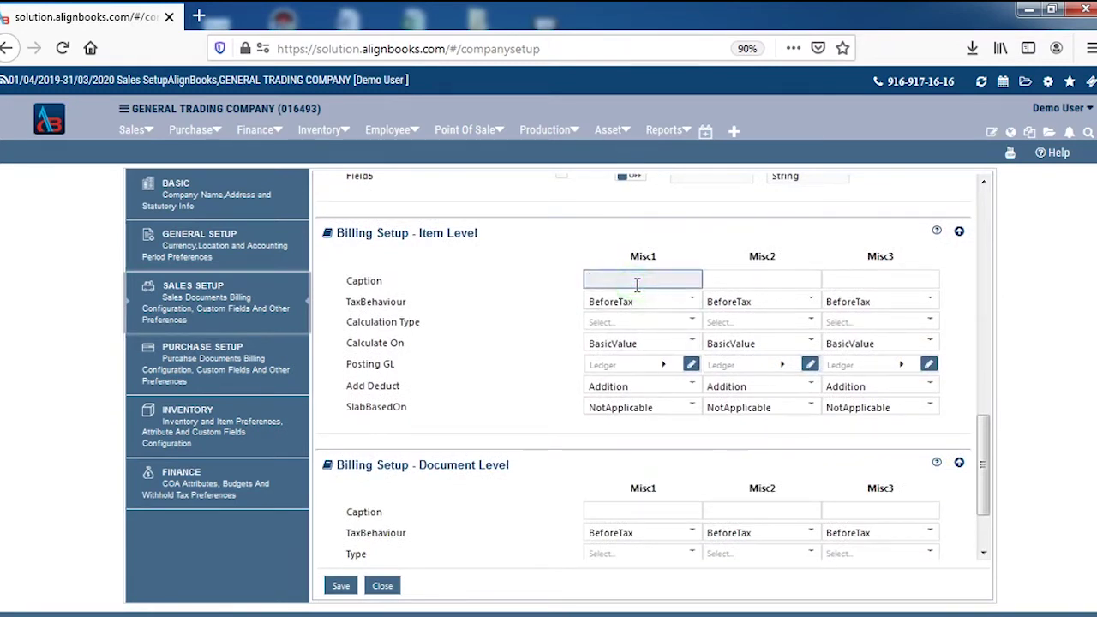
text(DO)
text(SCOUNT)
click(657, 331)
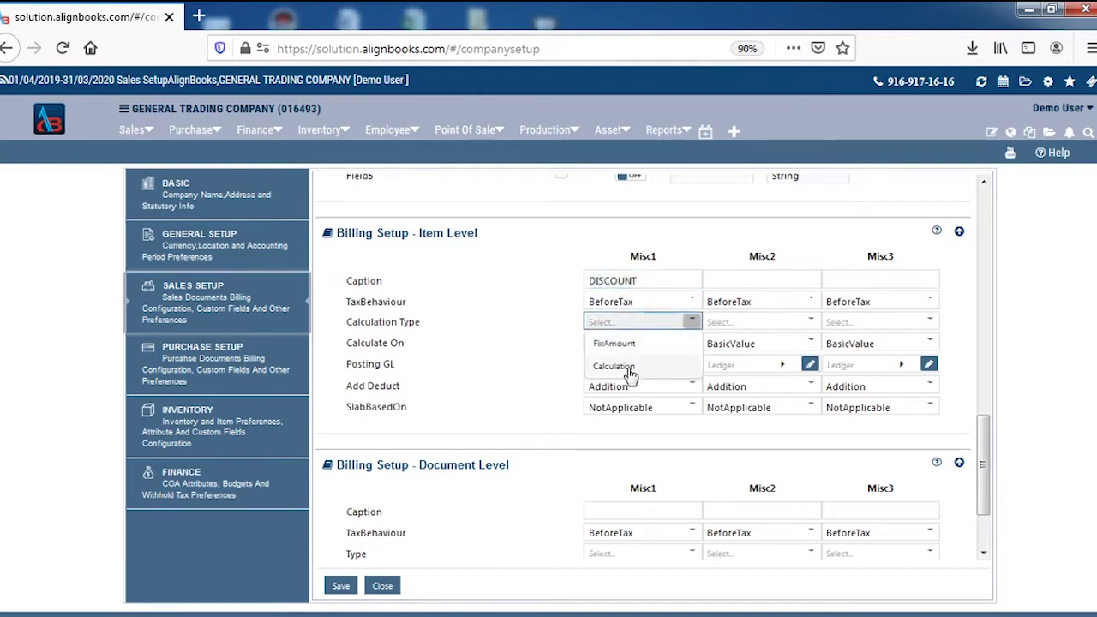
click(628, 367)
click(656, 391)
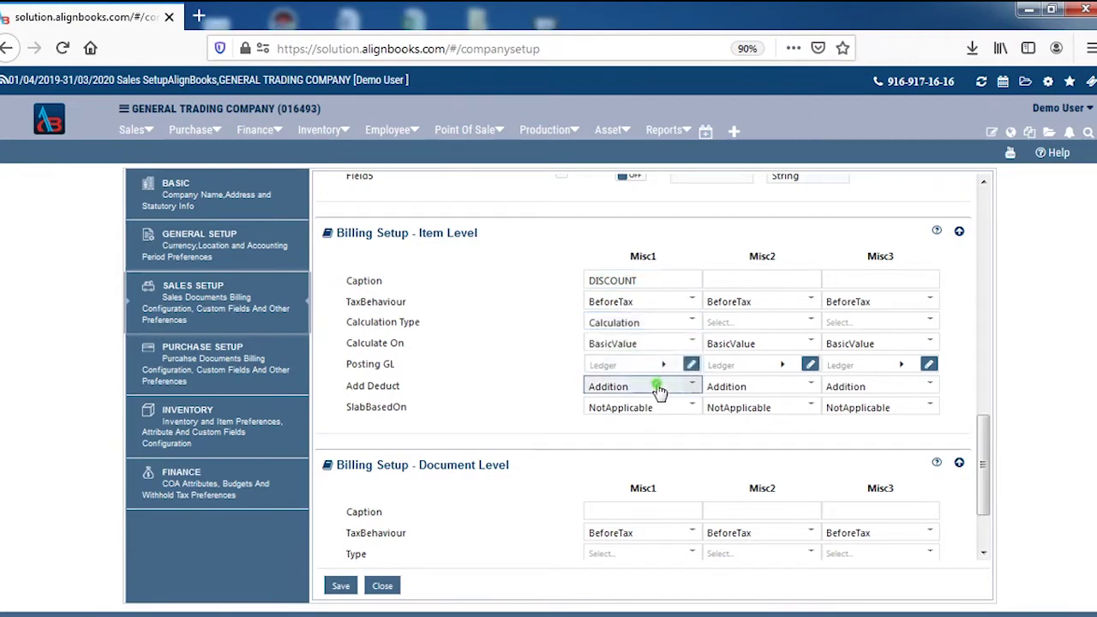
click(630, 430)
click(341, 586)
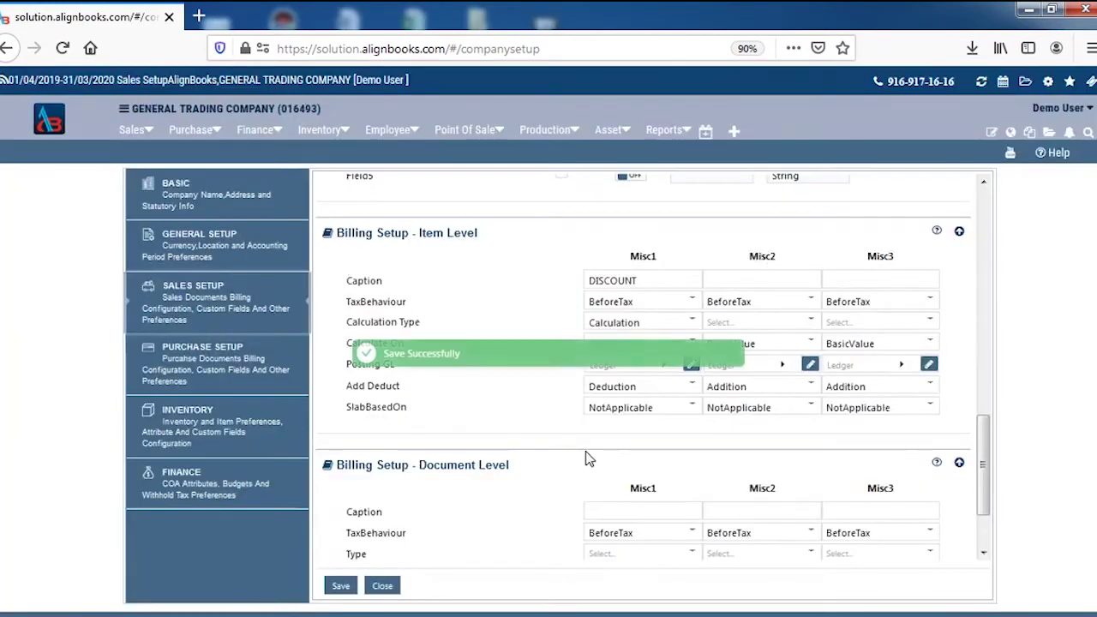
scroll(588, 459, down, 1)
scroll(588, 458, down, 1)
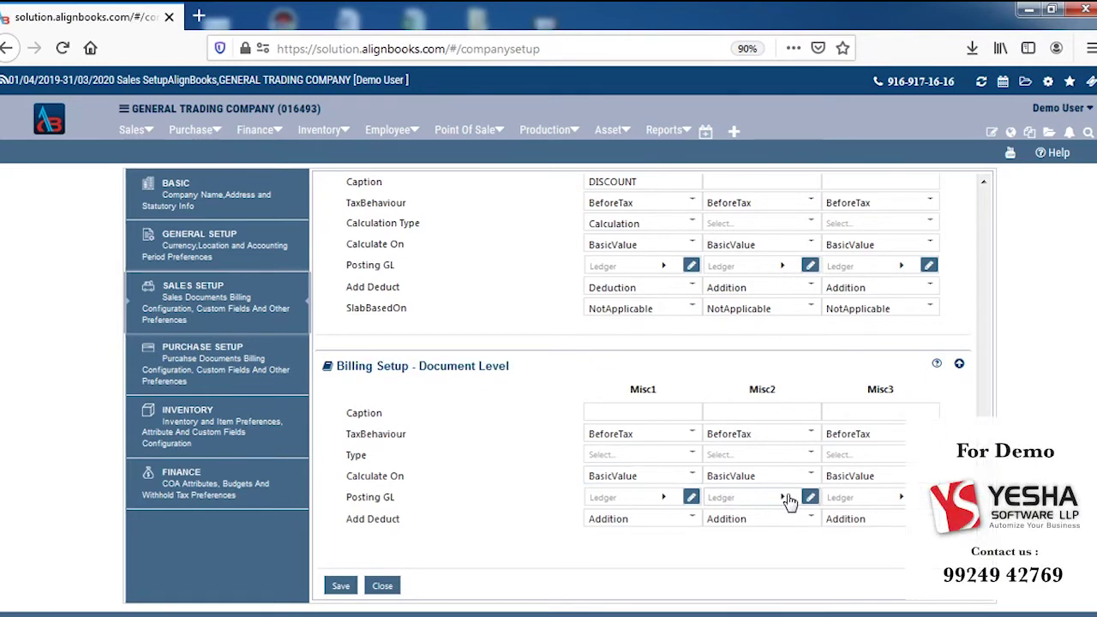
Step: In Purchase Setup, set Tax In Rates to Exclusive and Round Off to One, then save
click(206, 381)
drag(206, 382, 206, 364)
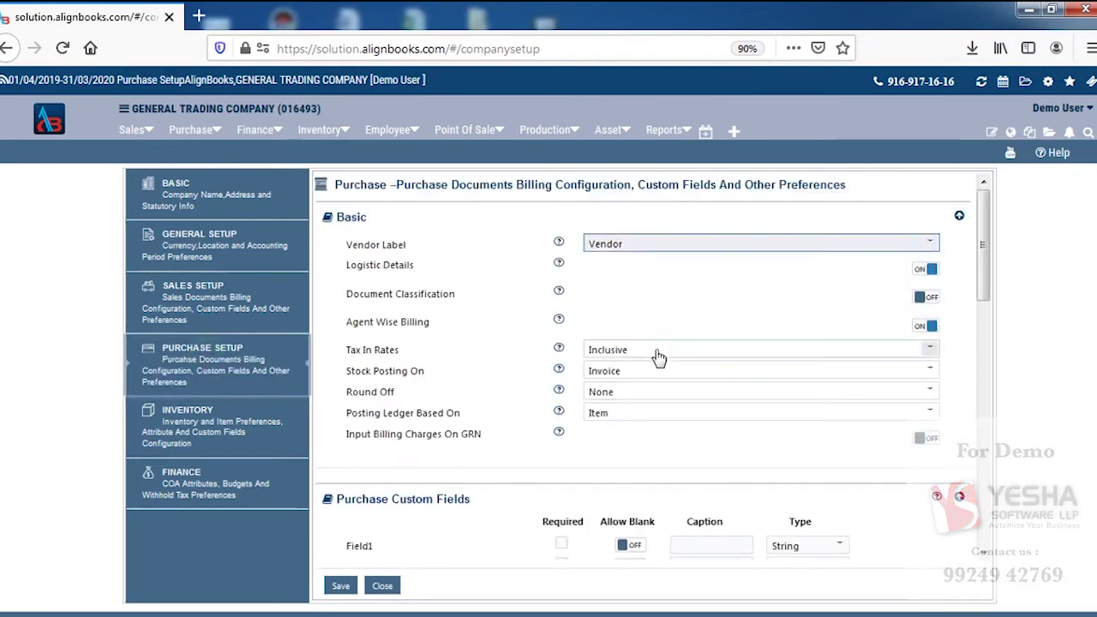
click(657, 351)
click(605, 394)
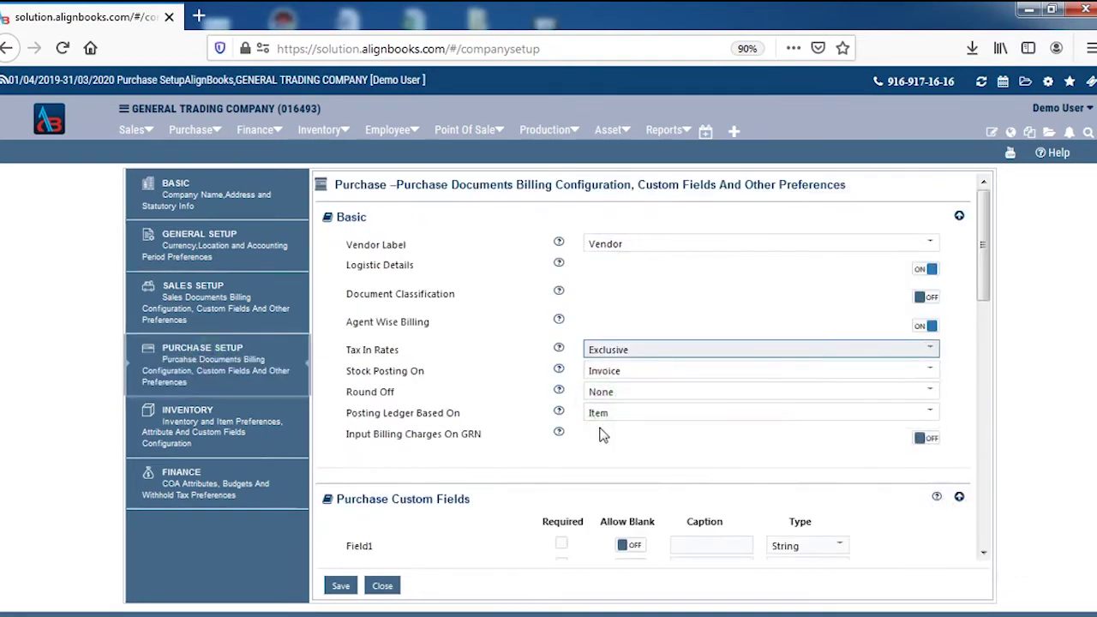
scroll(600, 411, down, 10)
scroll(600, 433, down, 2)
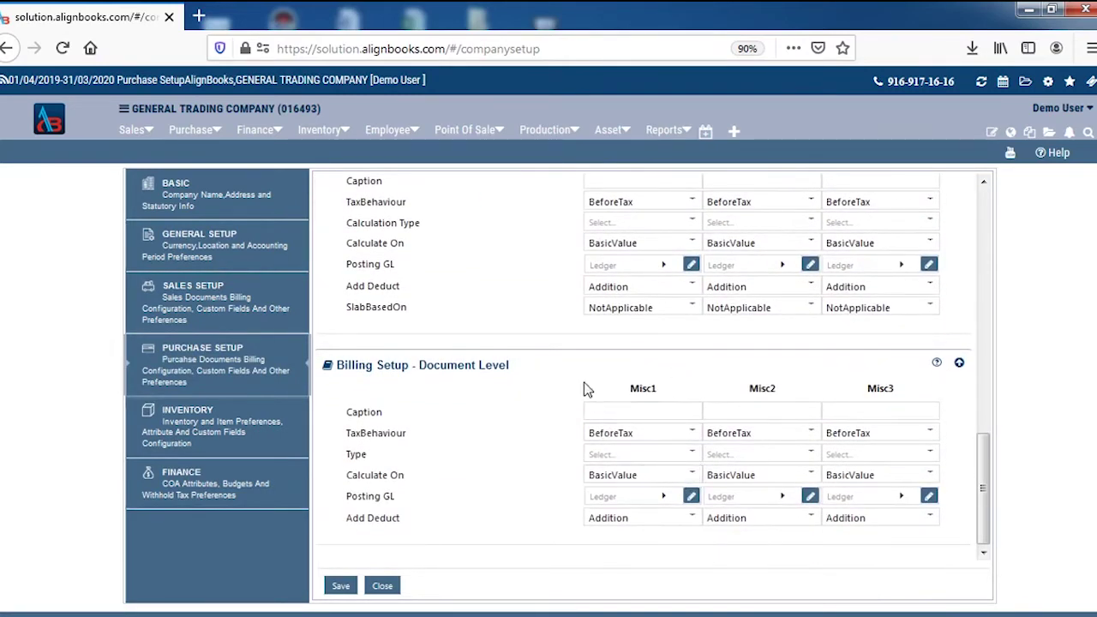
scroll(583, 386, up, 10)
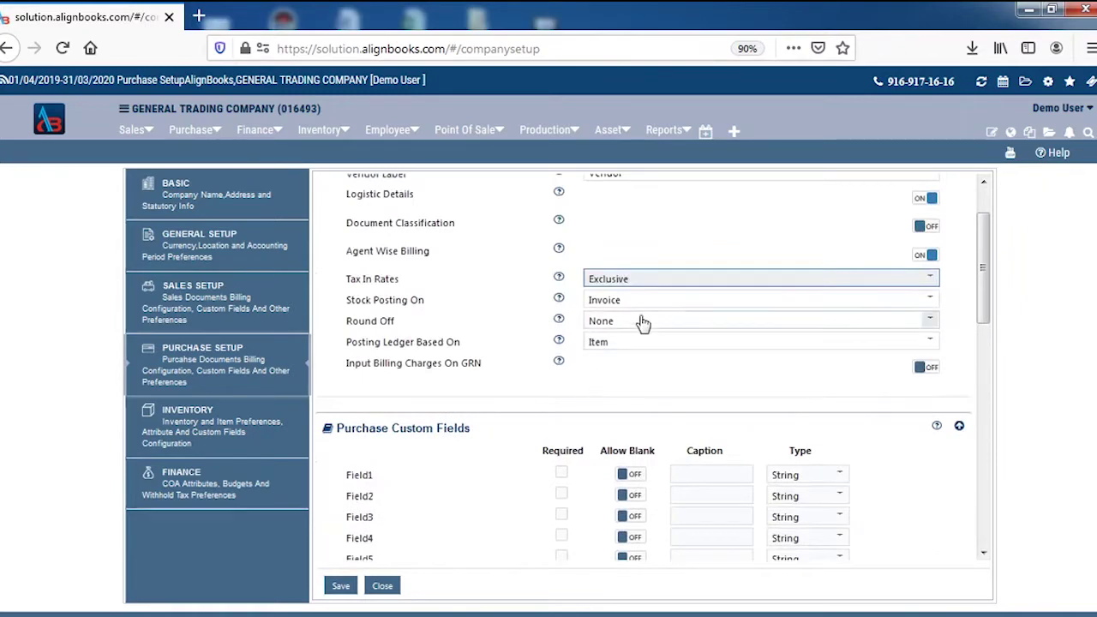
click(641, 320)
click(602, 364)
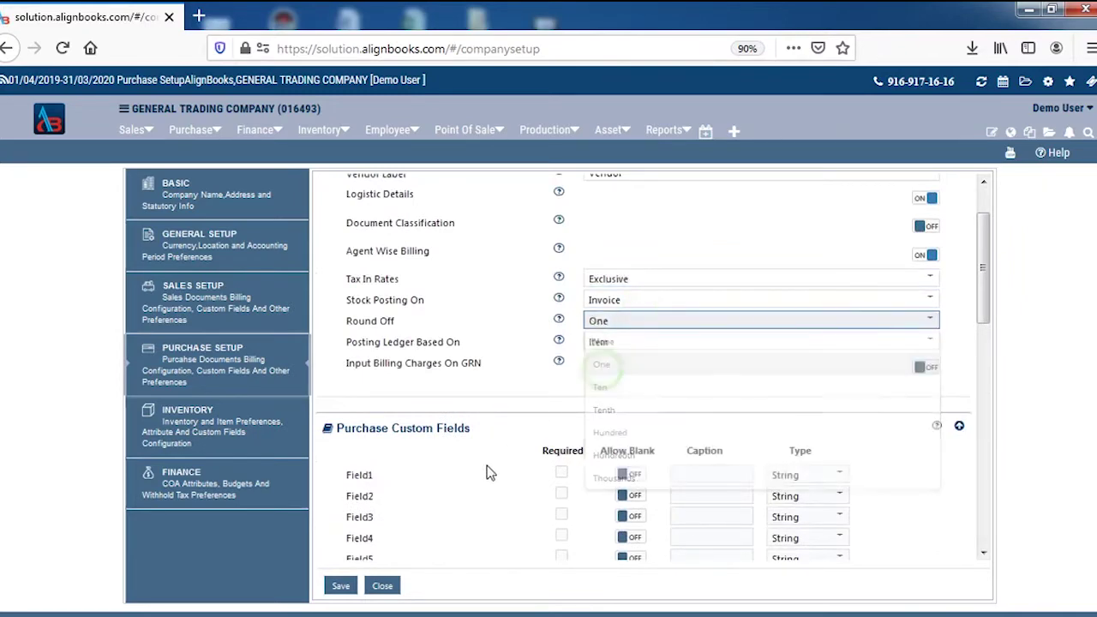
click(344, 584)
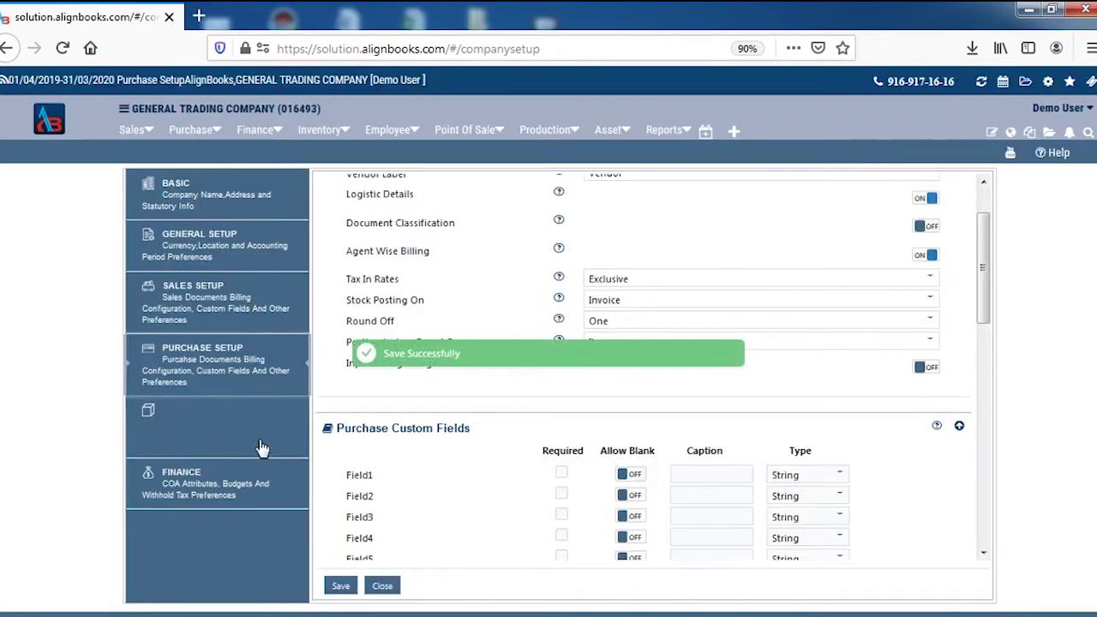
Step: Switch on Allow Negative Stock in Inventory preferences and review the remaining inventory options
click(203, 434)
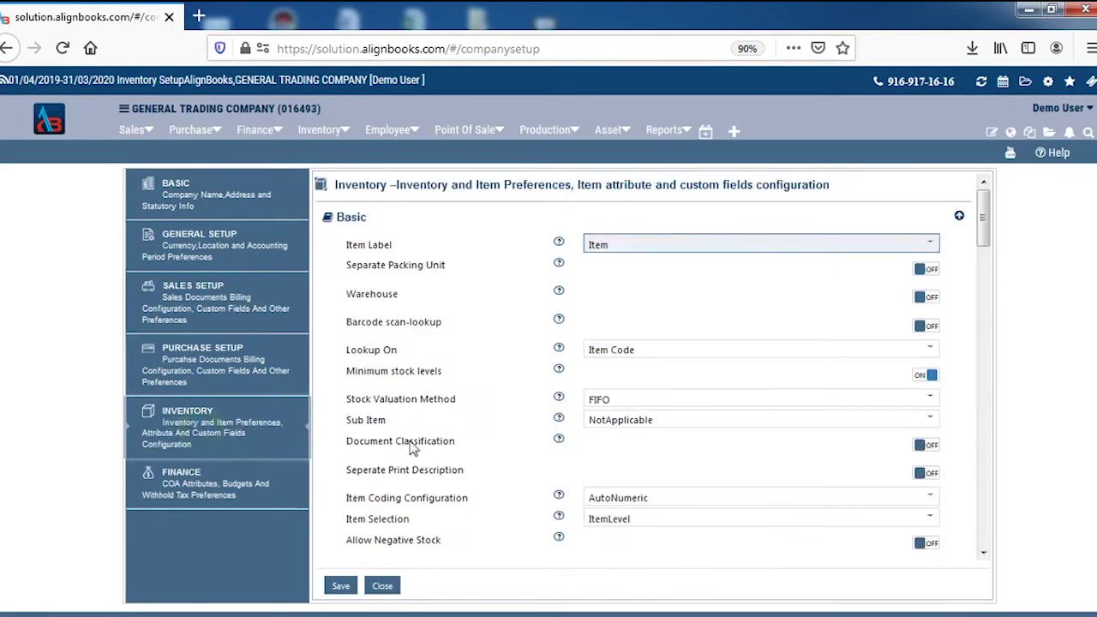
scroll(534, 495, down, 2)
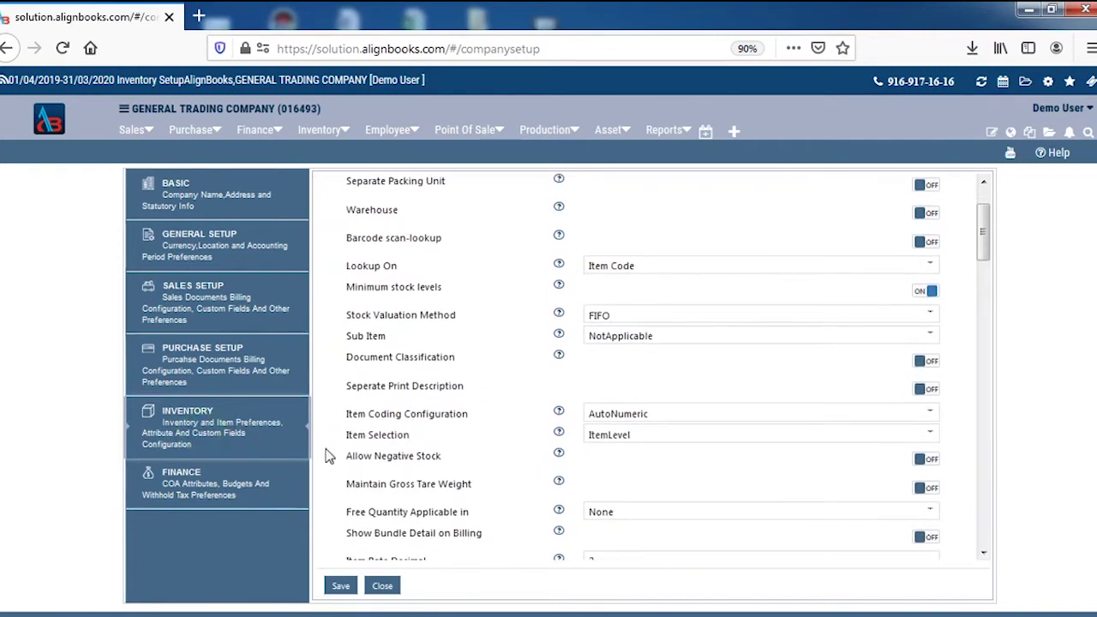
drag(346, 459, 432, 470)
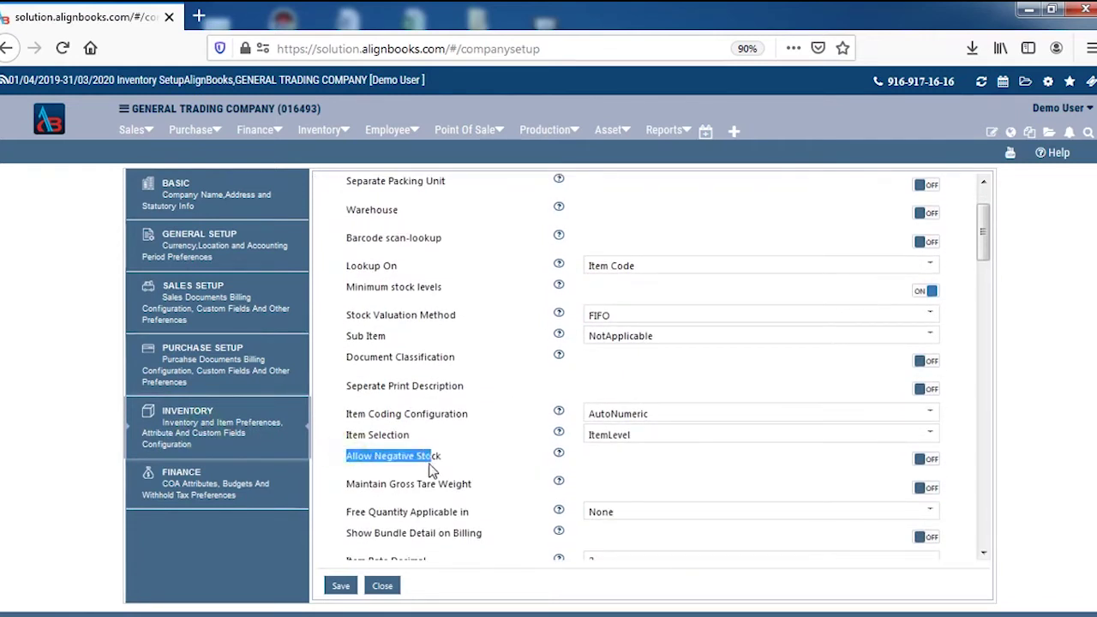
click(938, 460)
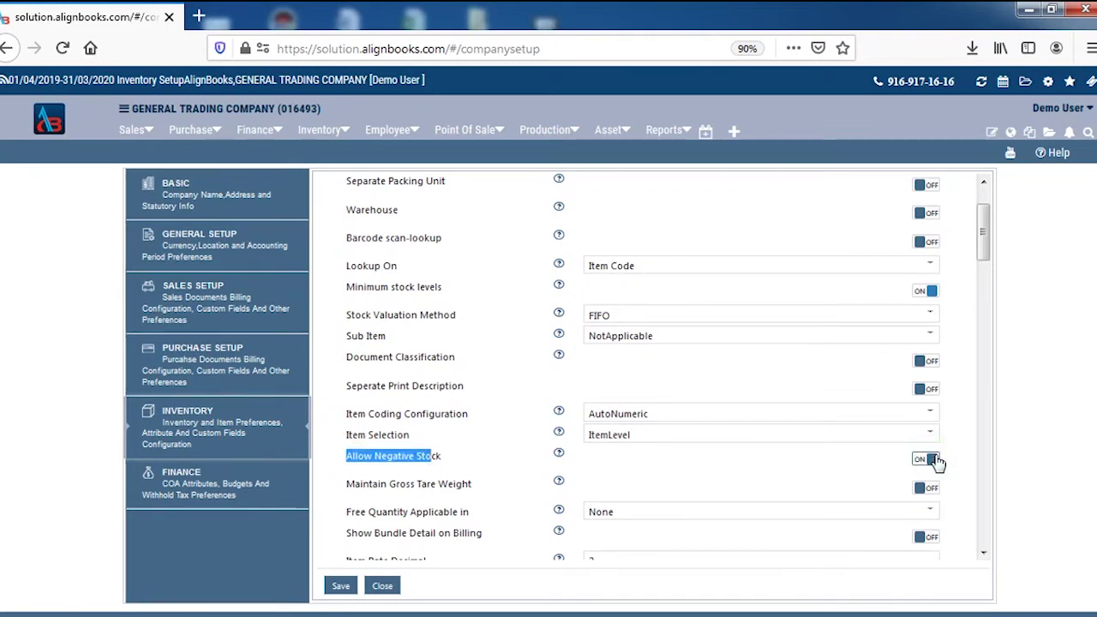
scroll(807, 358, up, 2)
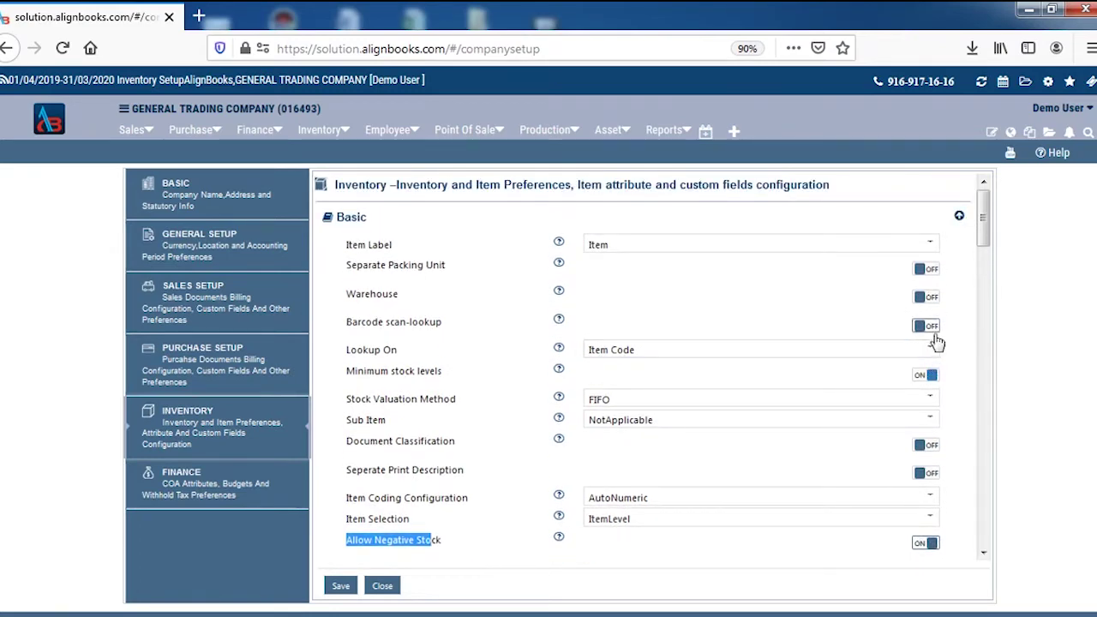
scroll(905, 420, down, 3)
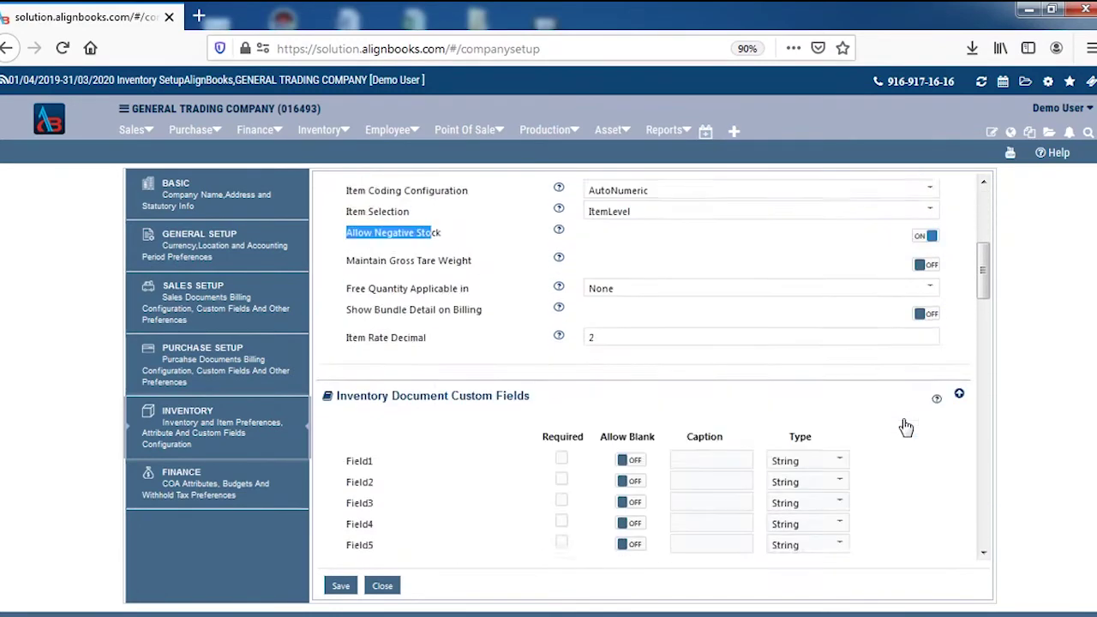
scroll(903, 420, down, 5)
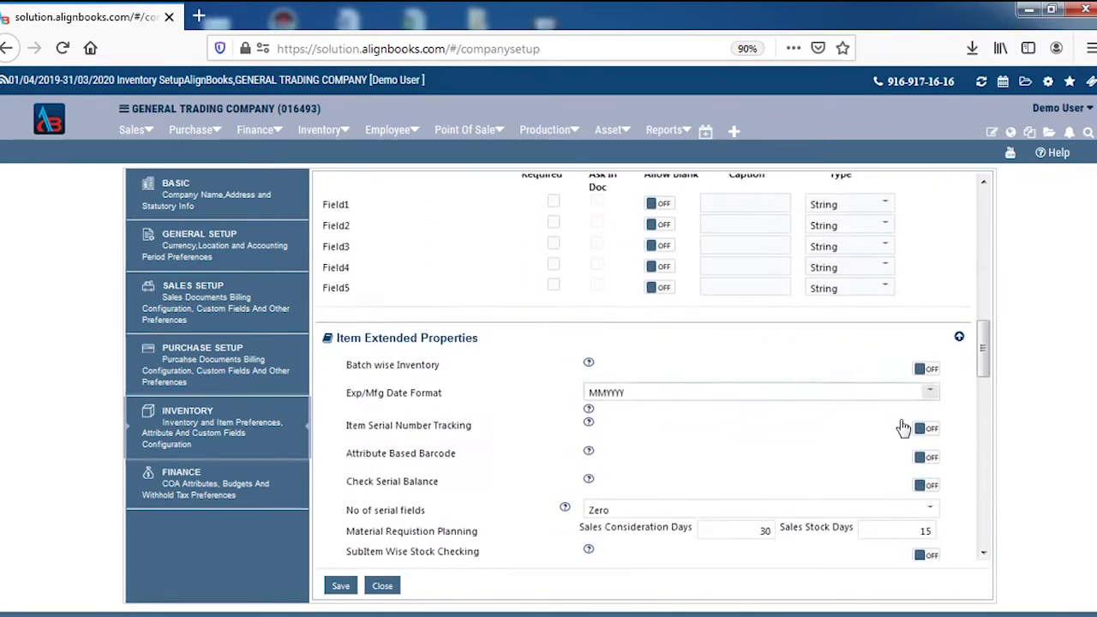
Step: Turn Batch wise Inventory, Item Serial Number Tracking and Attribute Based Barcode on and back off, then save the inventory setup
scroll(902, 427, down, 1)
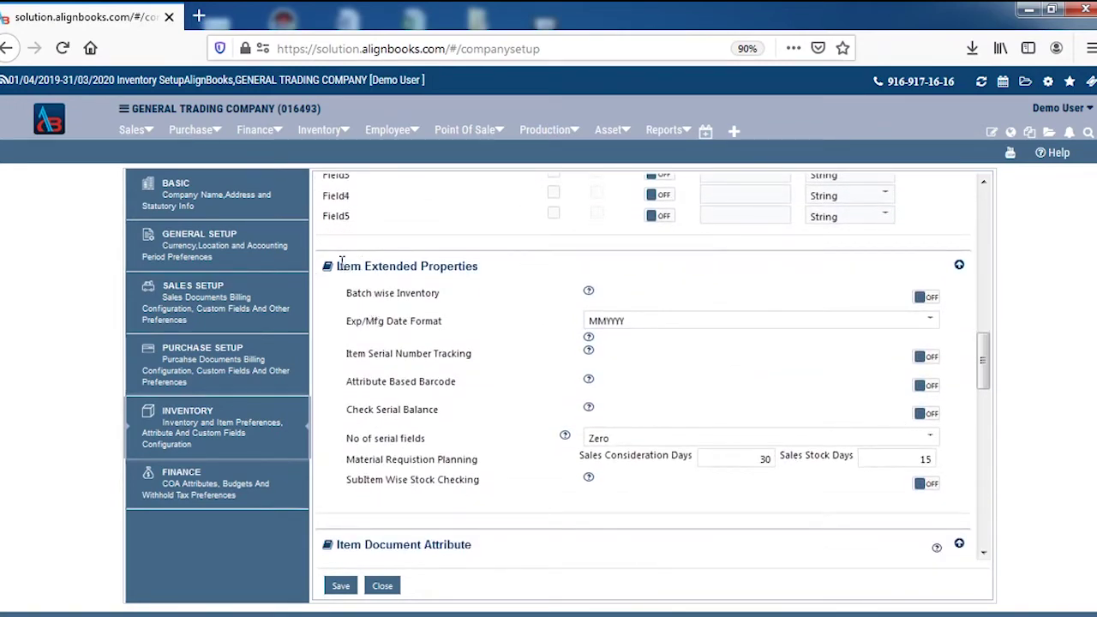
drag(341, 261, 455, 267)
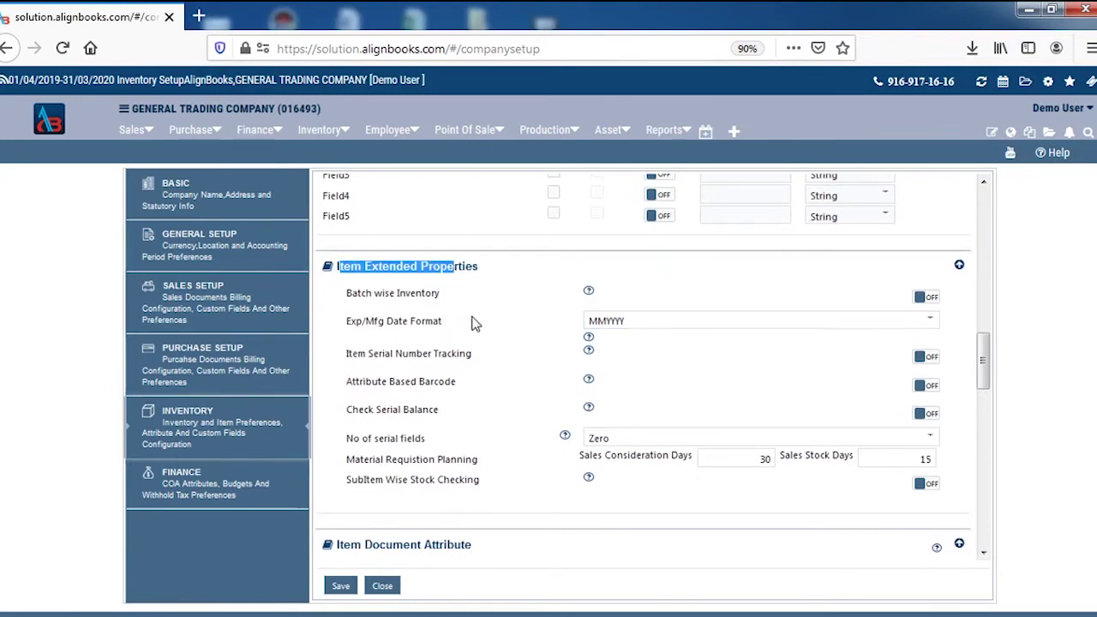
click(927, 300)
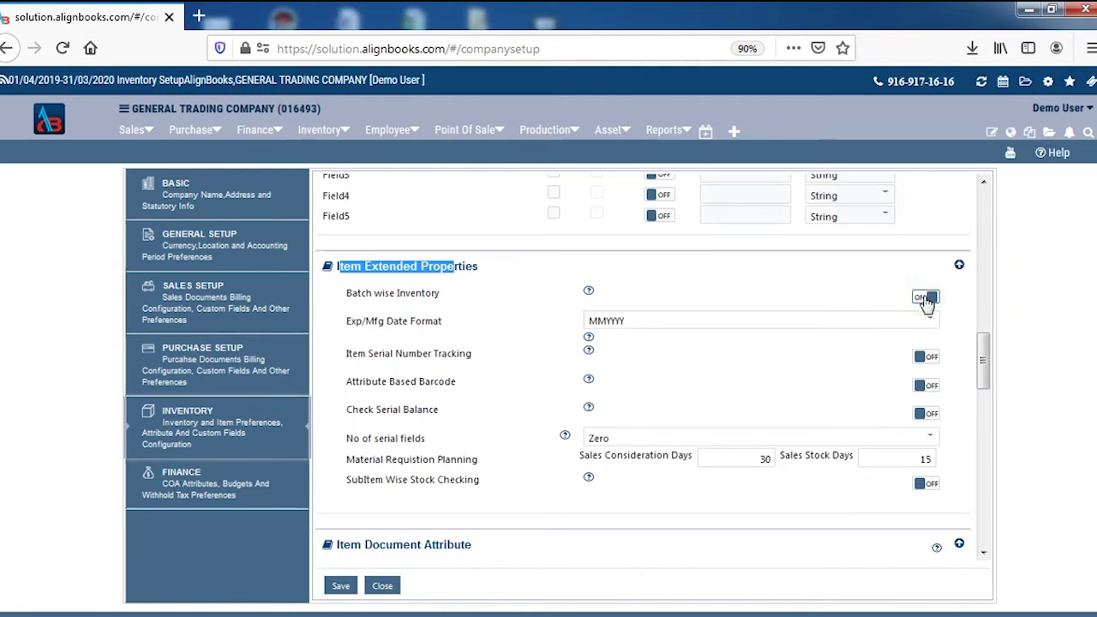
click(927, 300)
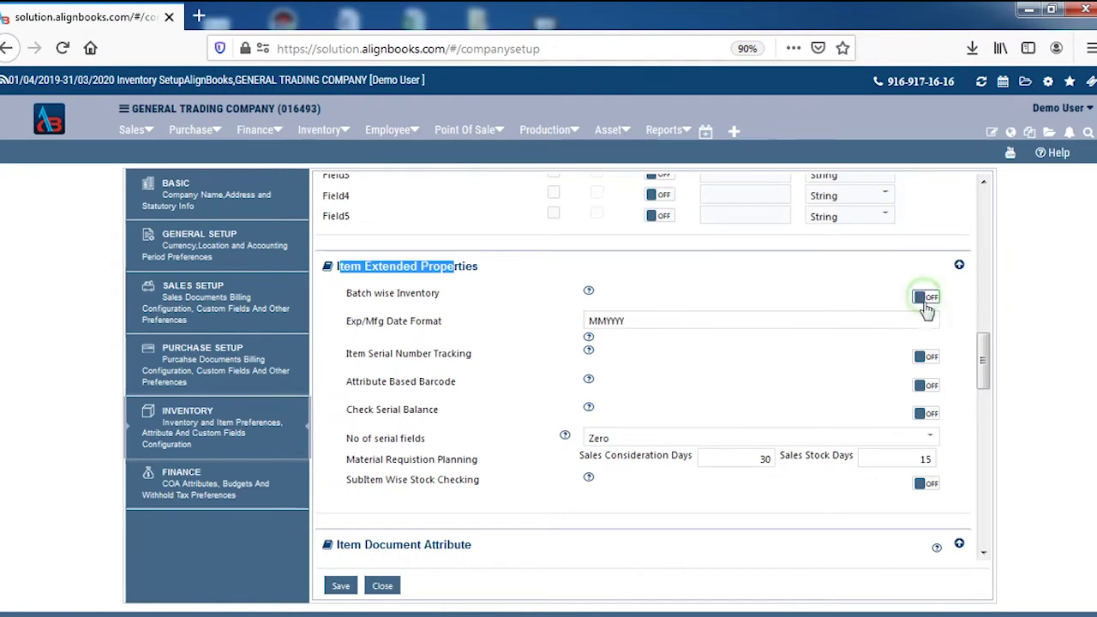
click(929, 364)
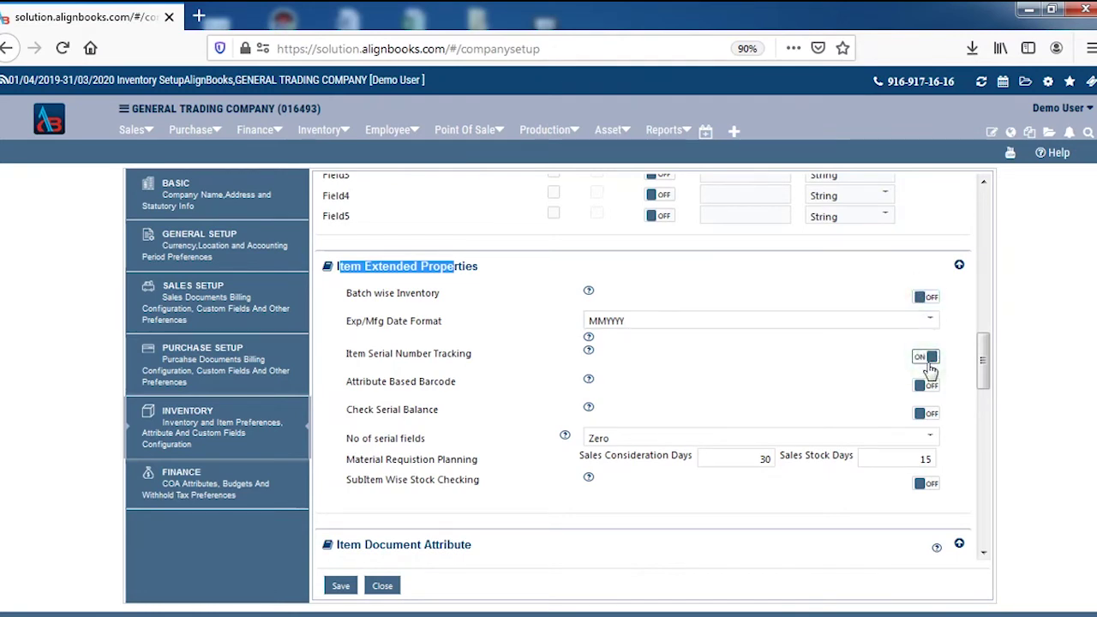
click(930, 367)
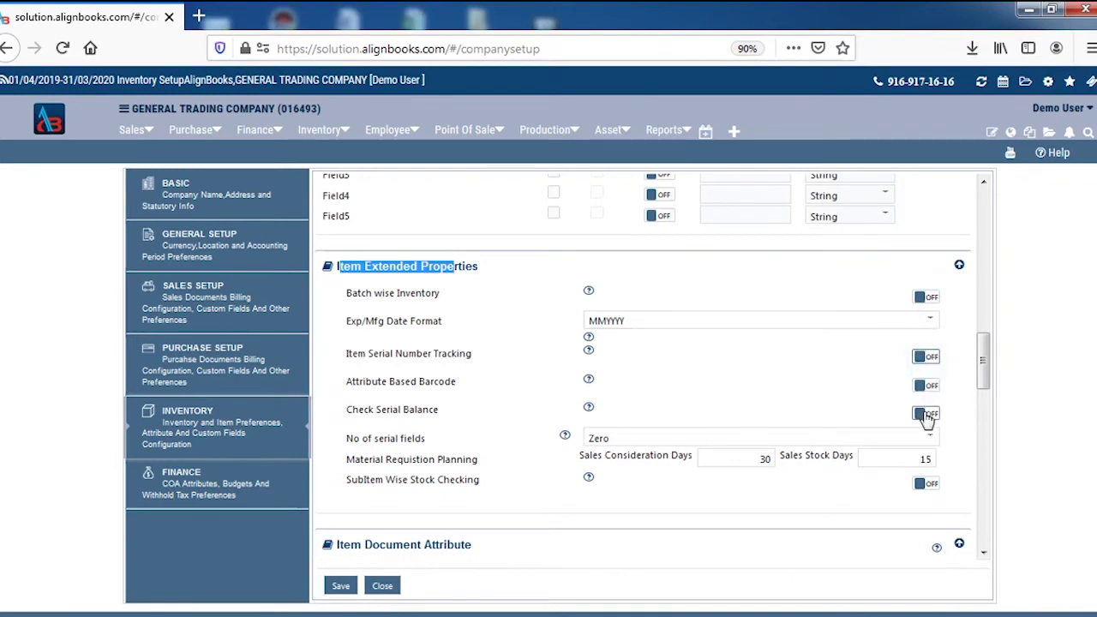
scroll(926, 416, down, 2)
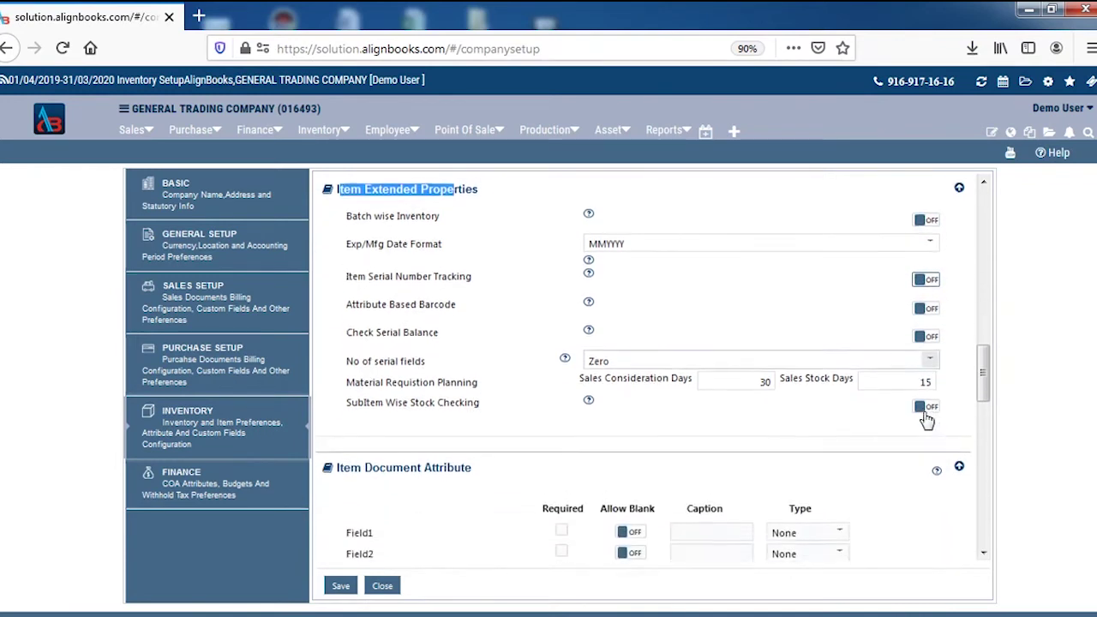
click(930, 303)
click(929, 303)
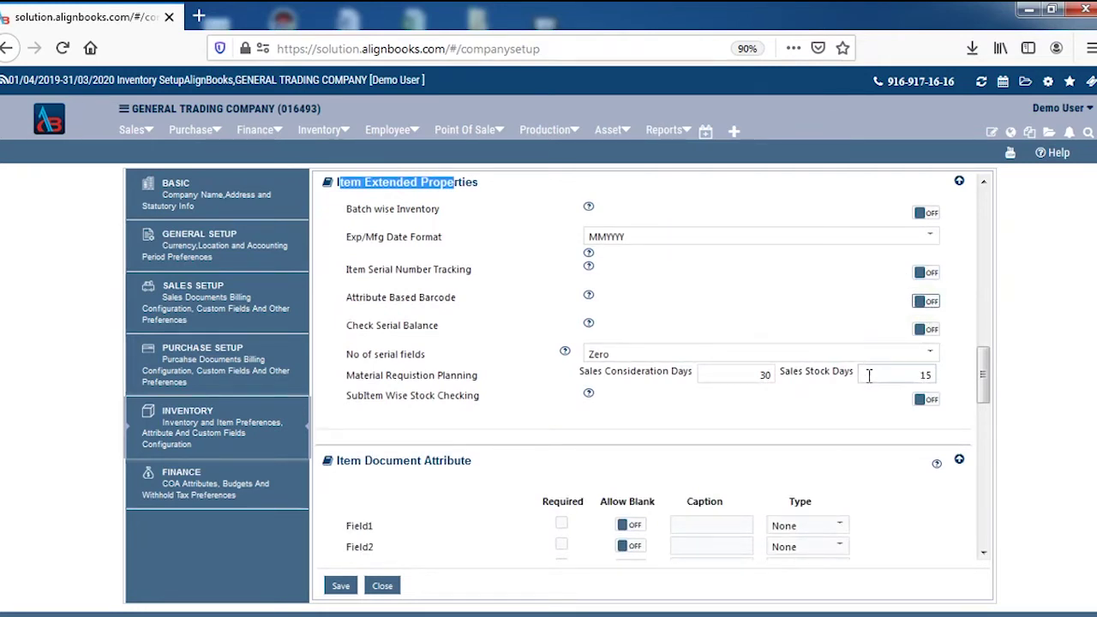
click(341, 586)
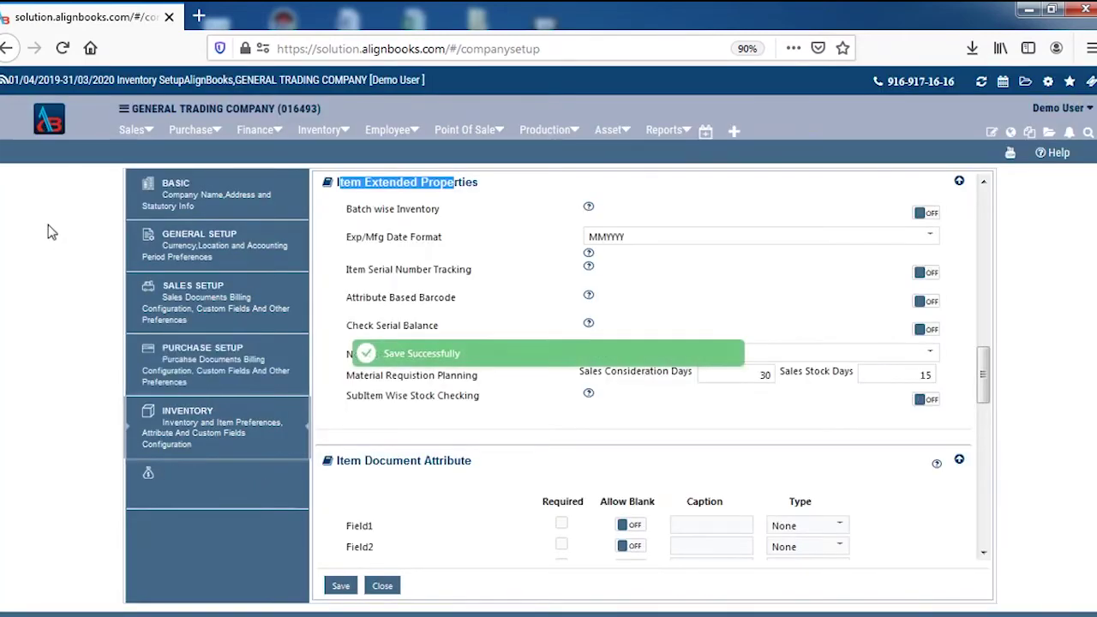
click(38, 120)
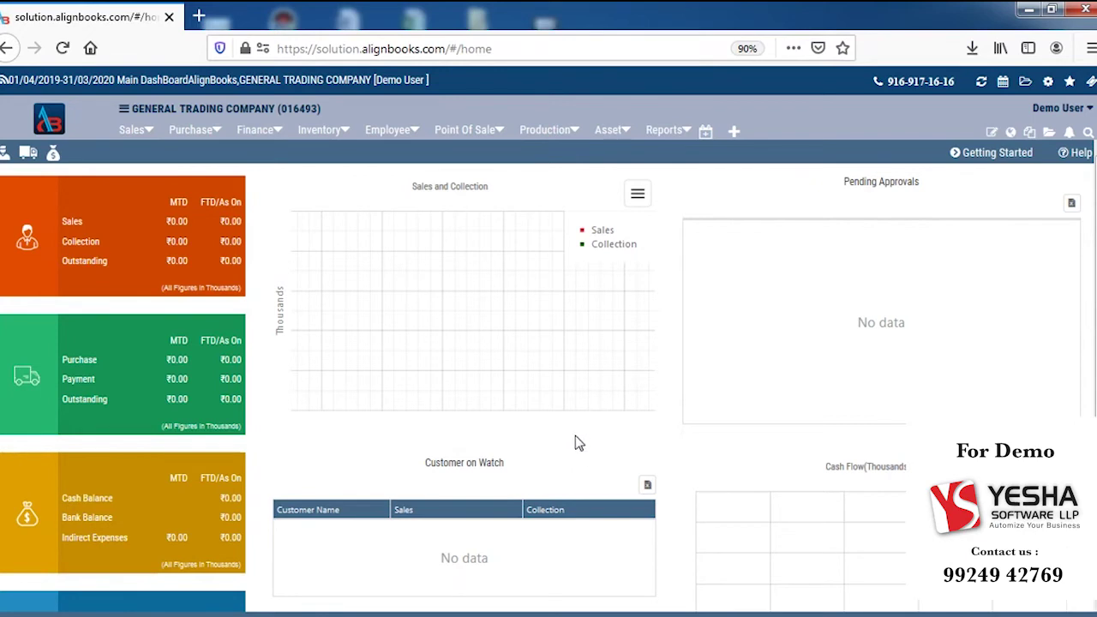
Step: Open the Item list from the Inventory menu
click(323, 131)
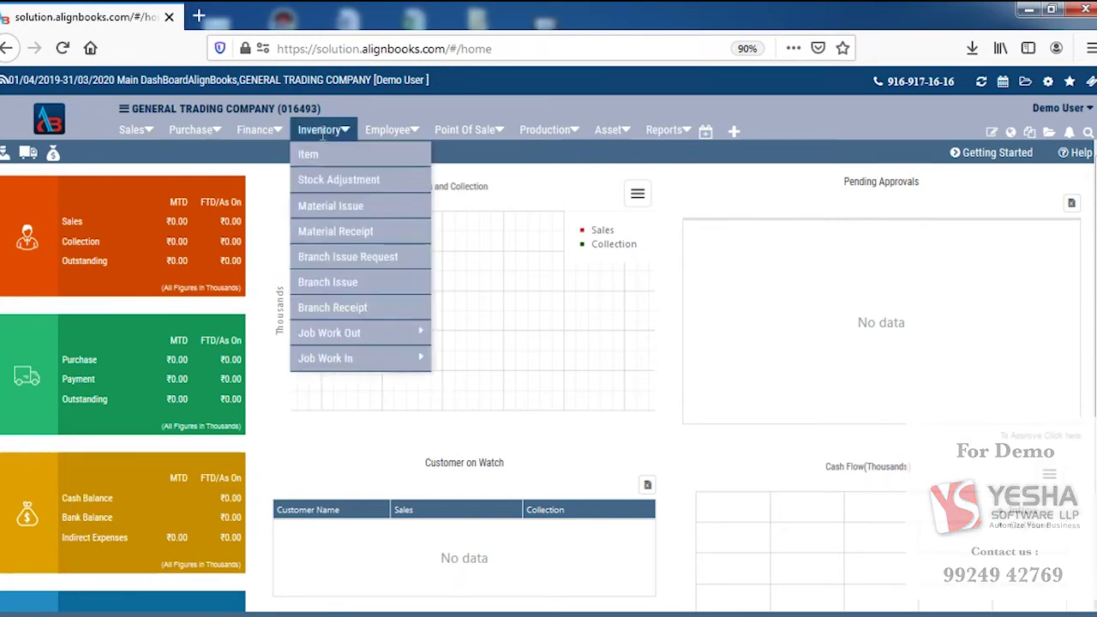
click(319, 156)
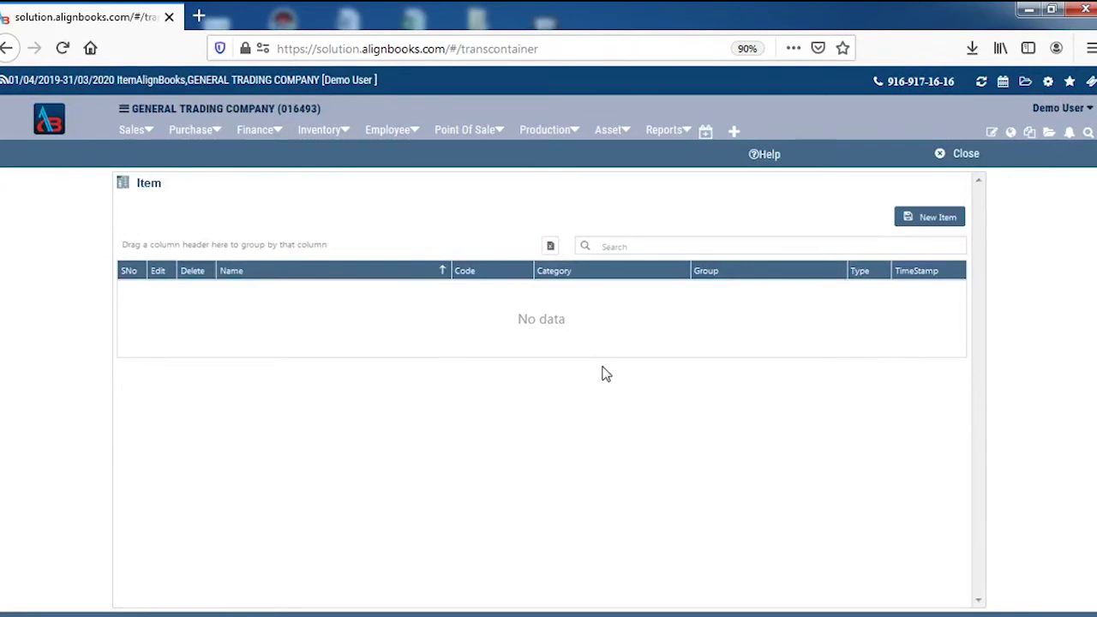
Step: Start a new inventory item named FROOTI and begin adding a new item group
click(933, 221)
click(579, 268)
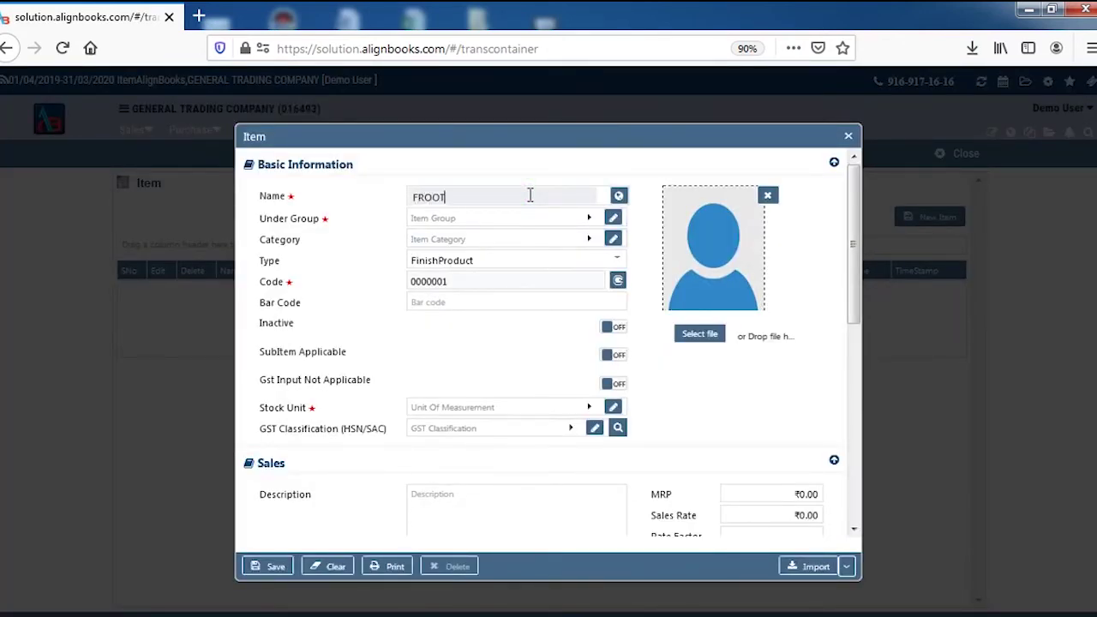
click(520, 219)
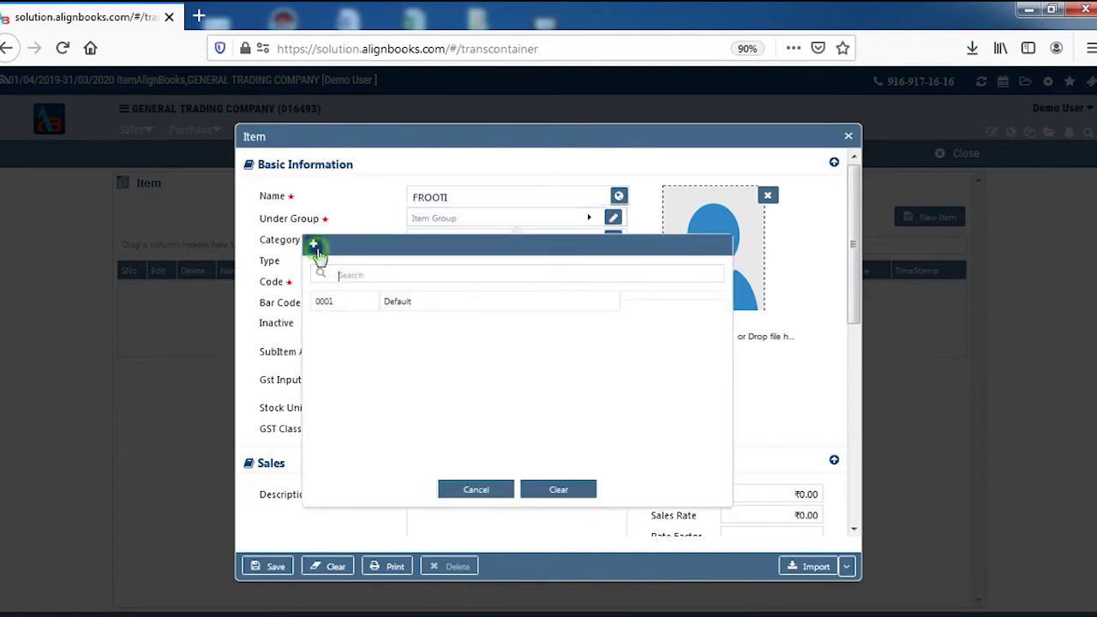
click(314, 245)
Step: Create the item group SOFTDRINKS and assign it to FROOTI
click(531, 269)
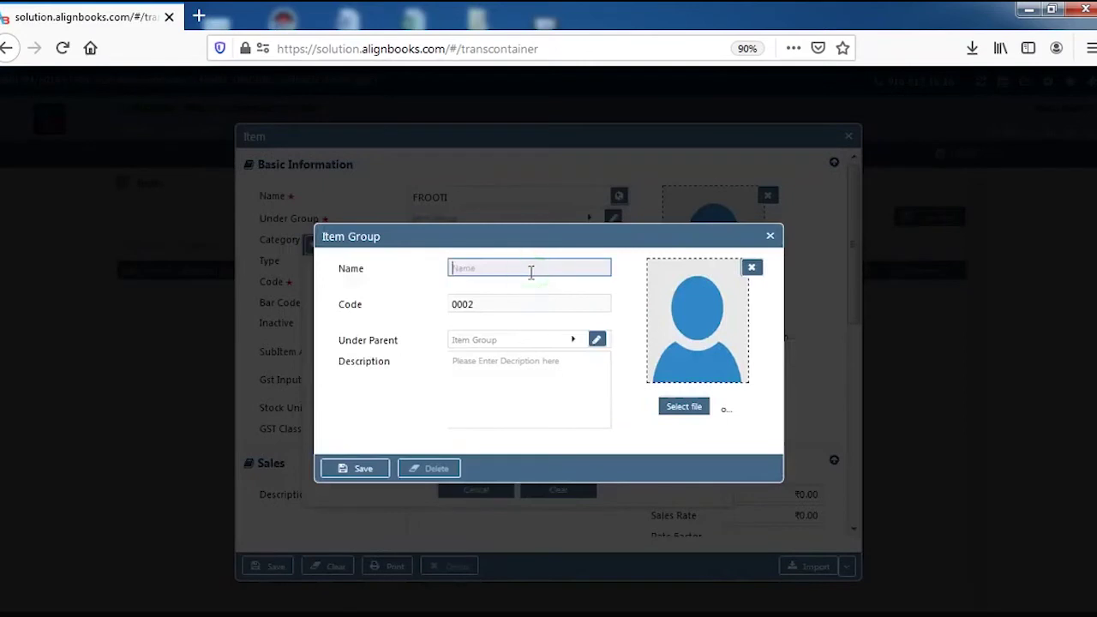
text(W)
key(BackSpace)
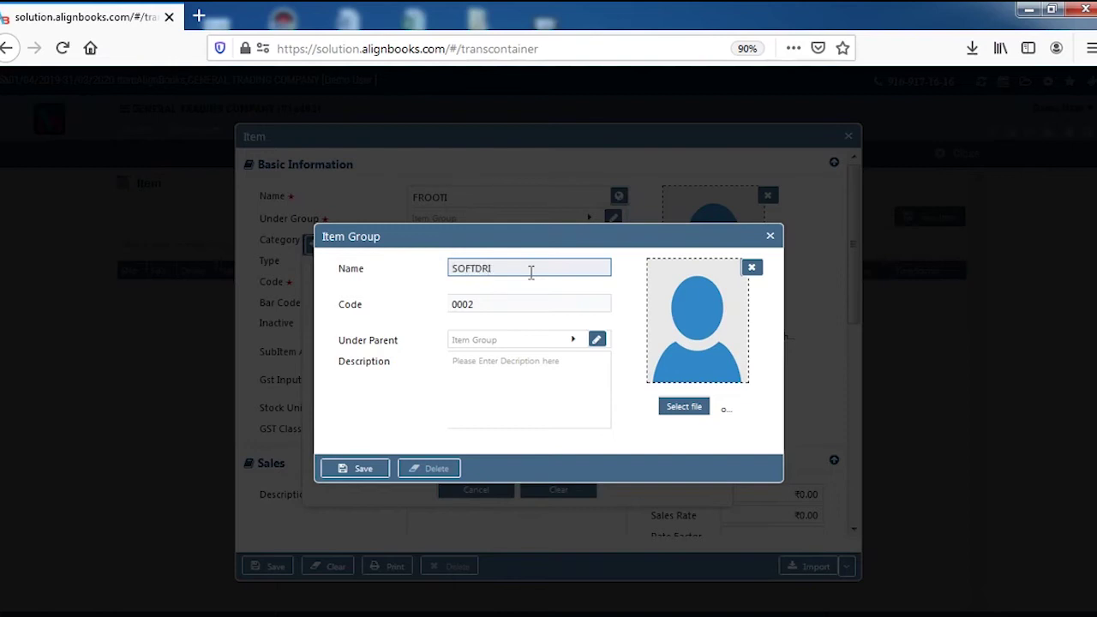
text(SOFTDRINKS)
click(381, 466)
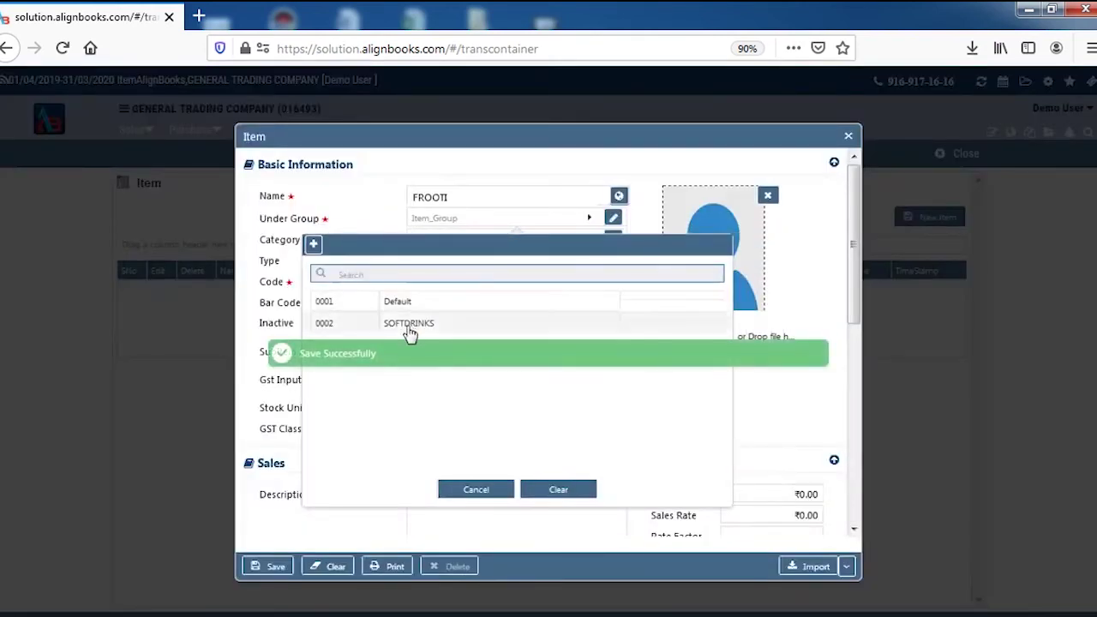
click(410, 324)
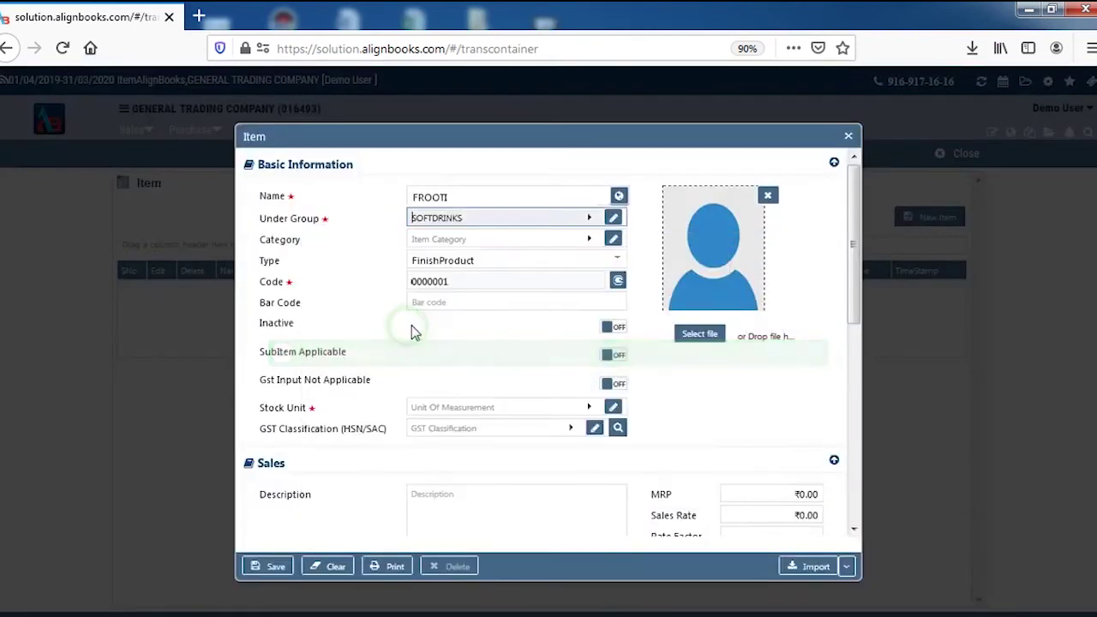
Step: Set FROOTI's category to Default and its stock unit to PCS
click(485, 245)
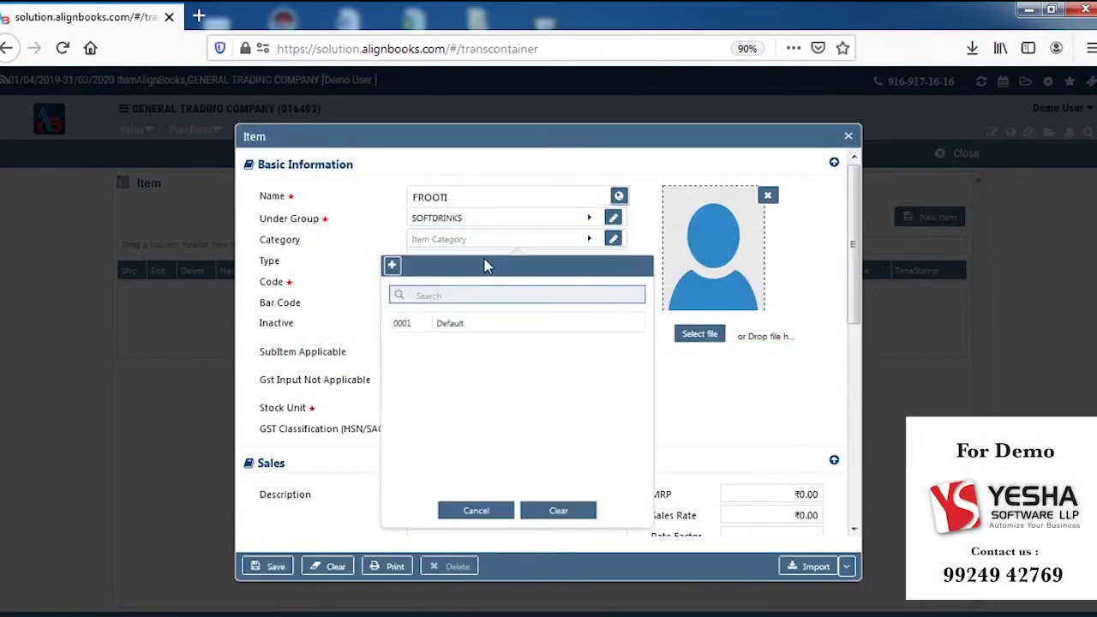
click(485, 324)
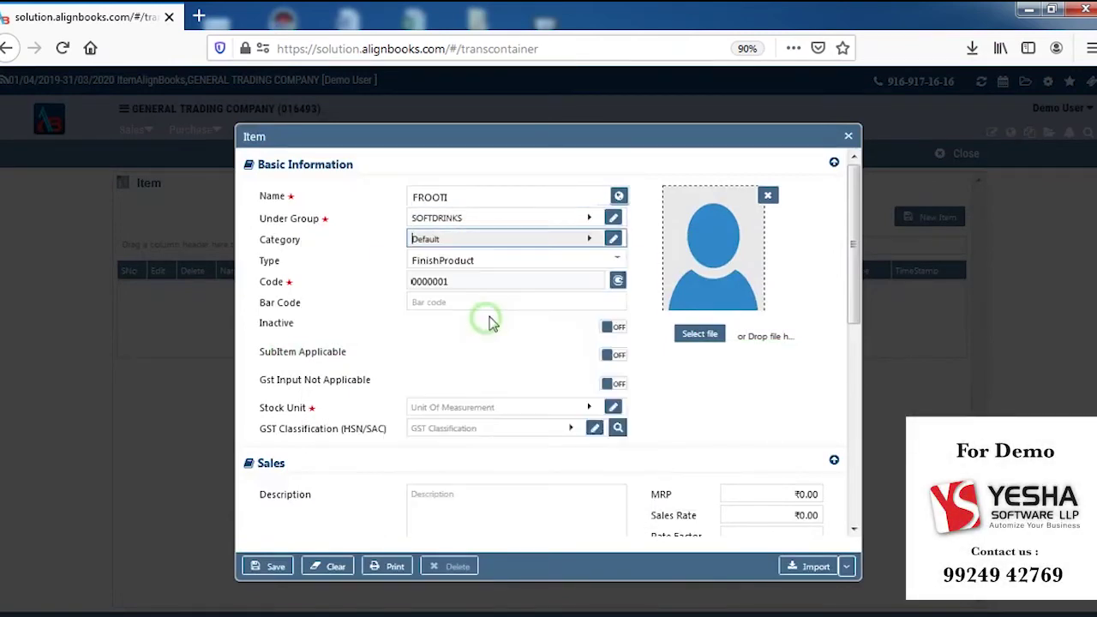
click(517, 410)
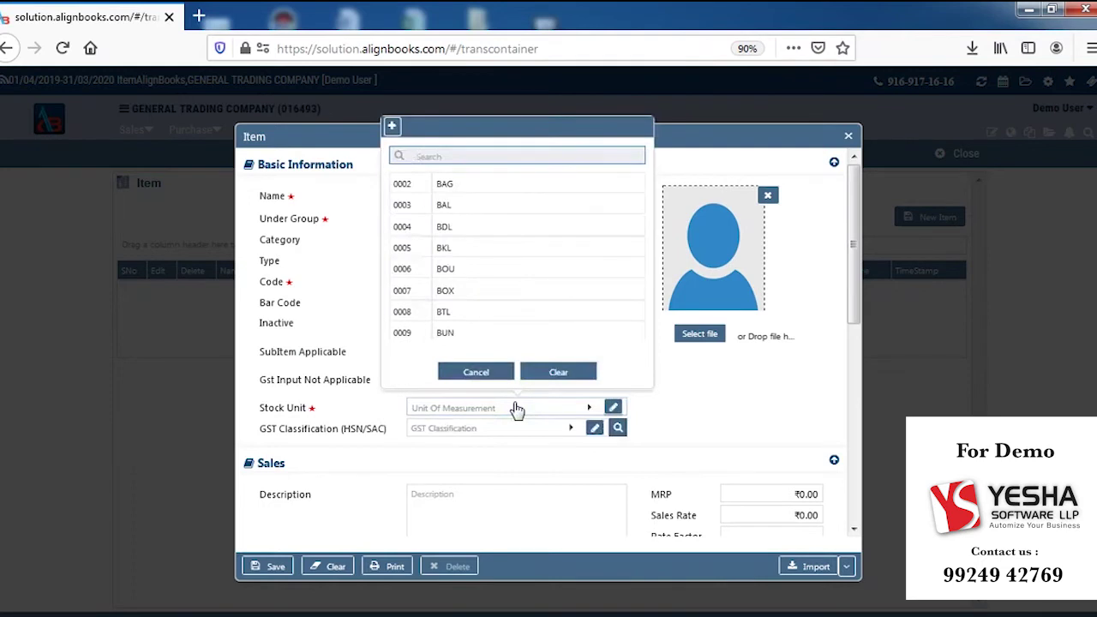
text(PCS)
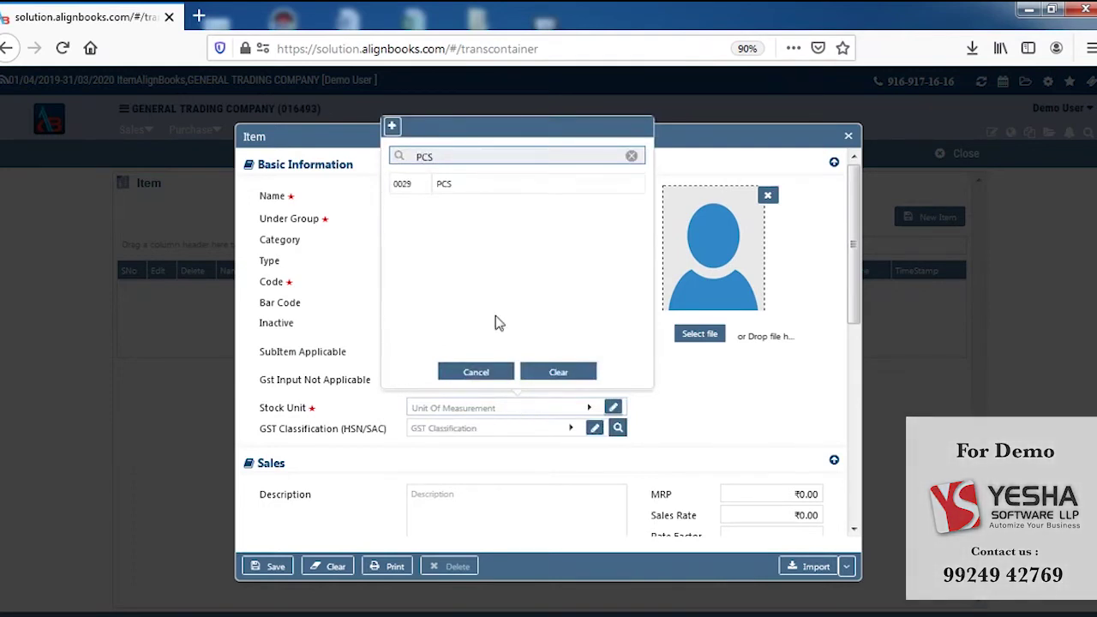
click(443, 185)
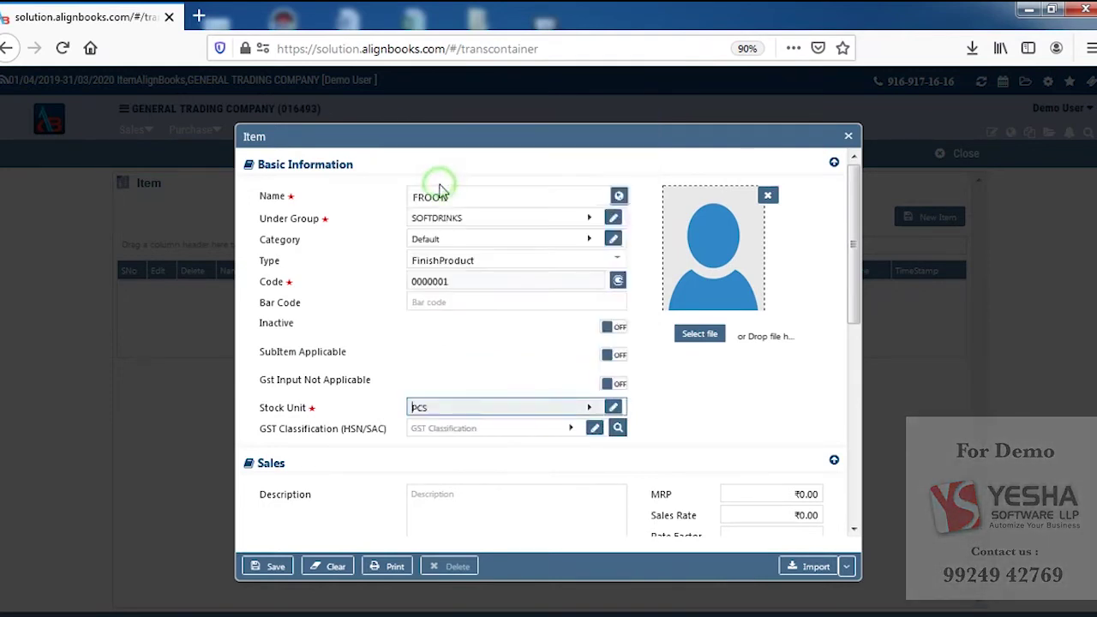
click(496, 431)
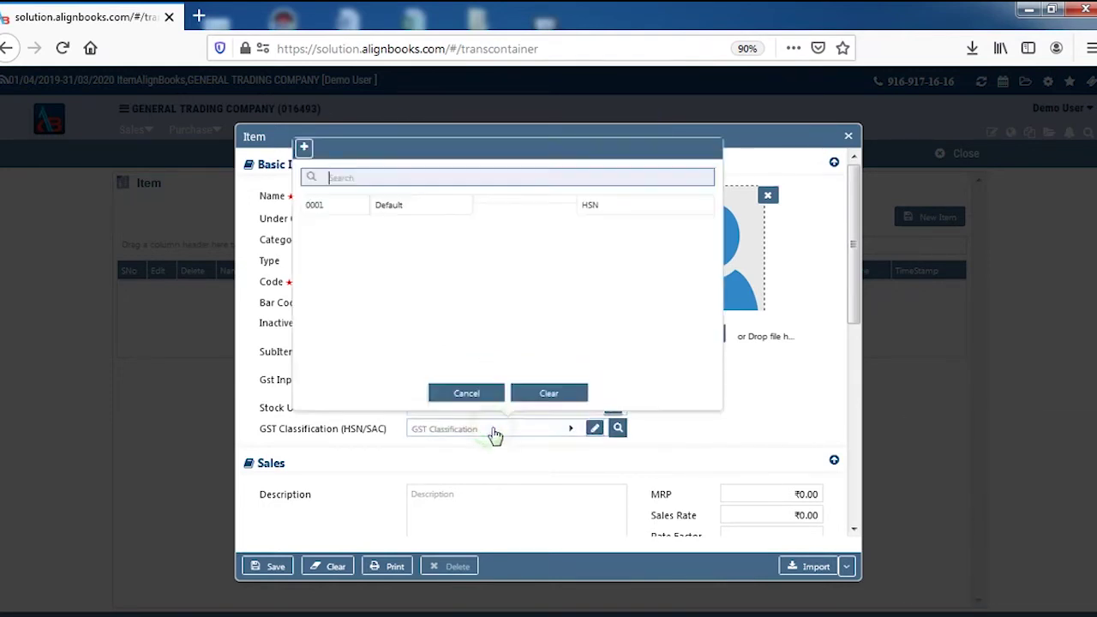
click(304, 149)
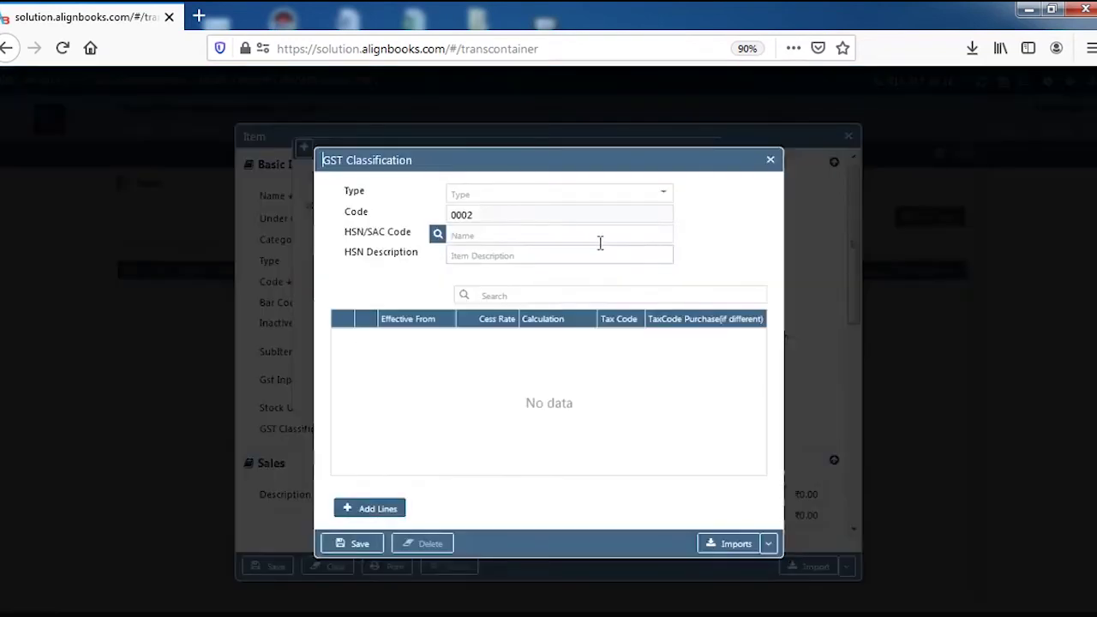
Step: Create HSN classification 7452 with the 12% tax code and apply it to FROOTI
click(602, 199)
click(483, 216)
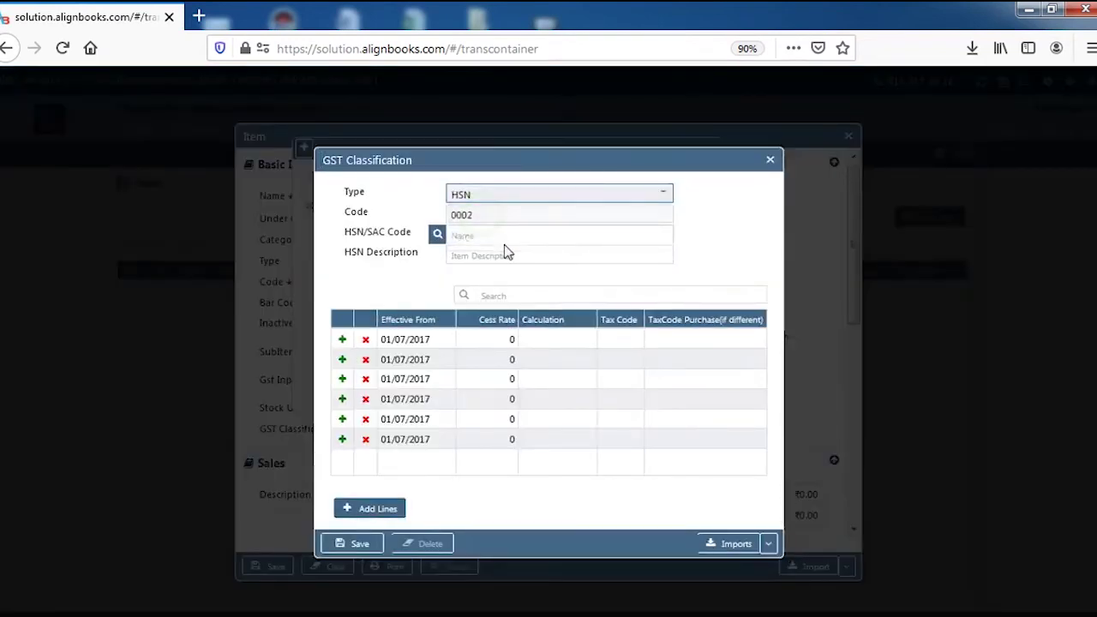
click(506, 240)
text(74)
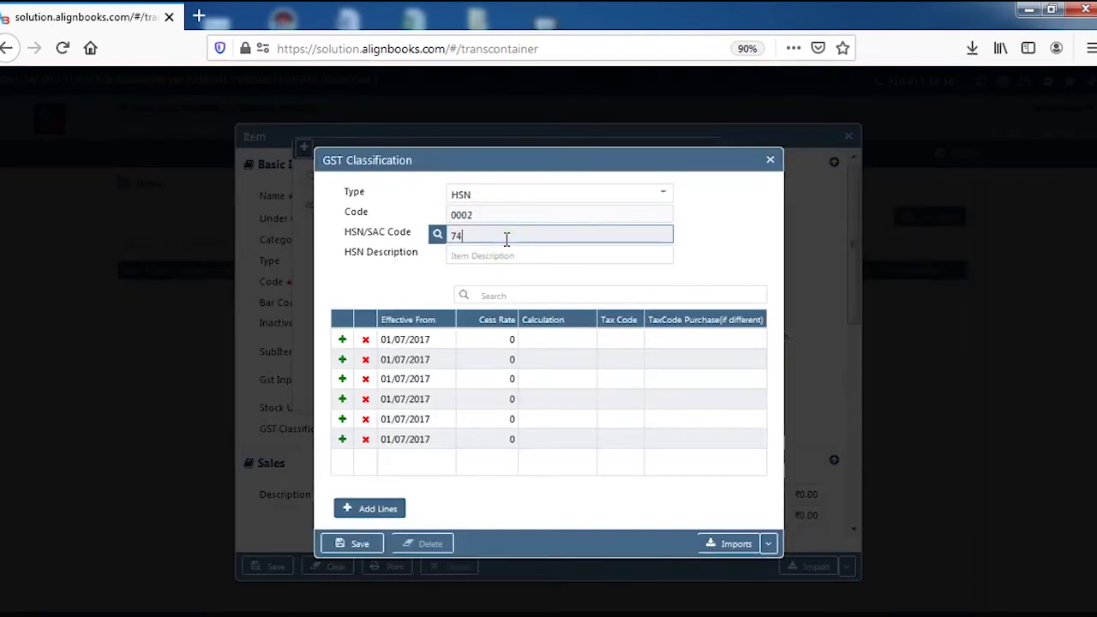
text(52)
click(632, 342)
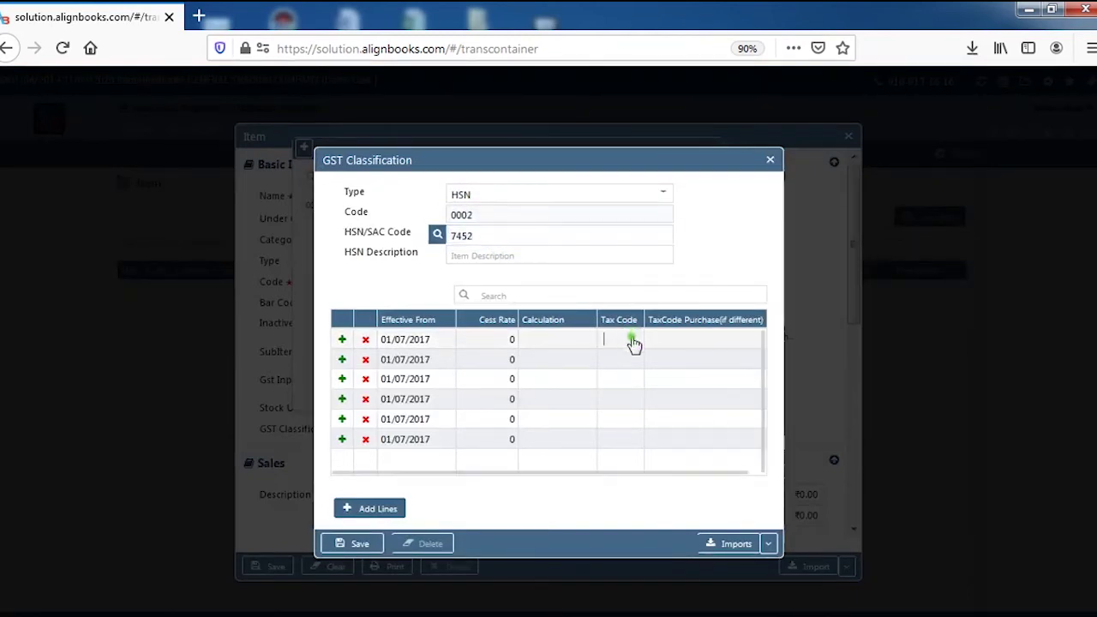
click(632, 342)
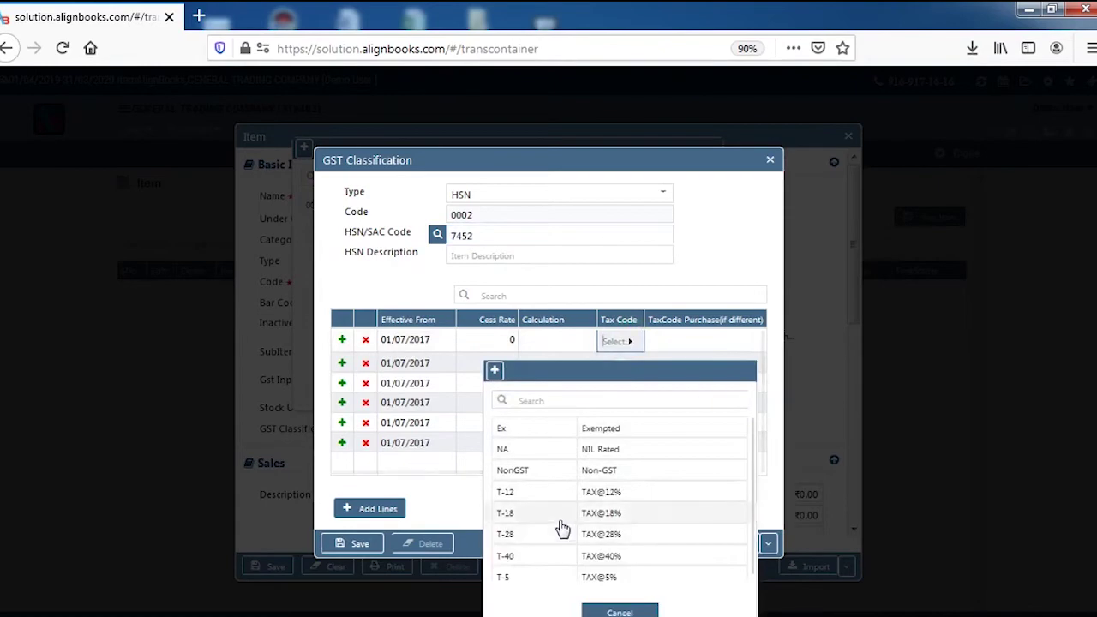
click(578, 498)
click(360, 543)
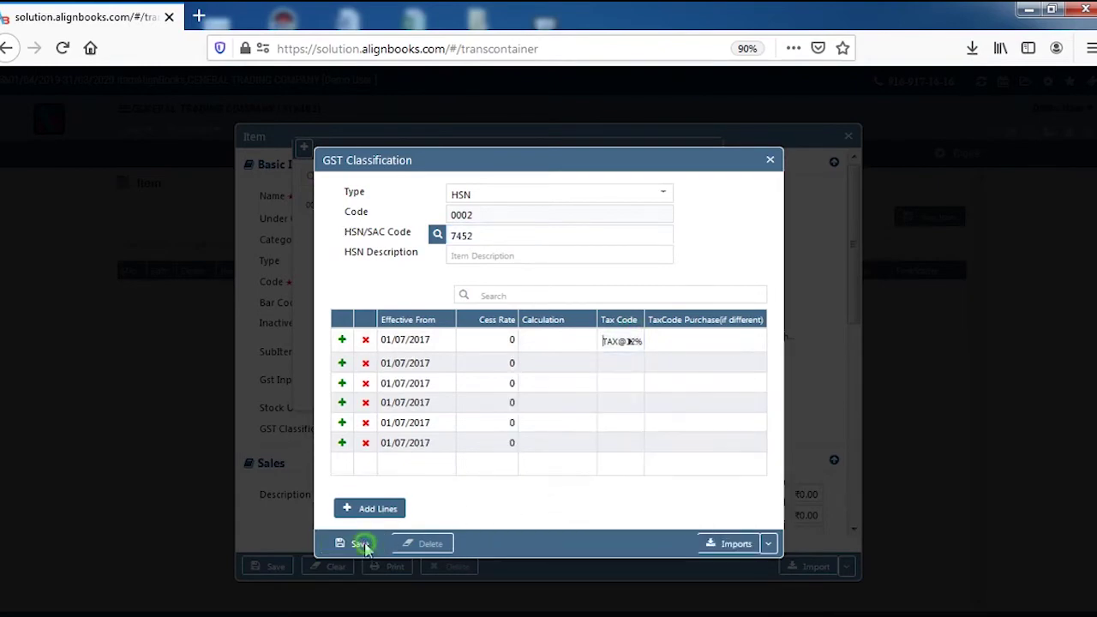
click(380, 205)
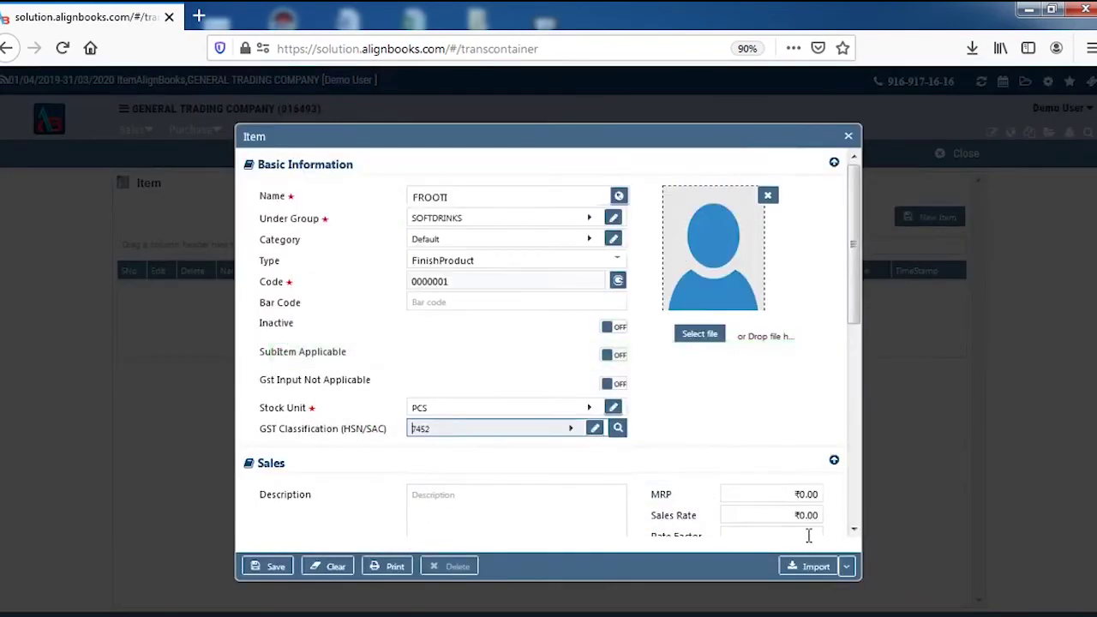
Step: Give FROOTI a sales rate of ₹10.00 and a purchase rate of ₹8.00, then save the item
drag(857, 307, 865, 352)
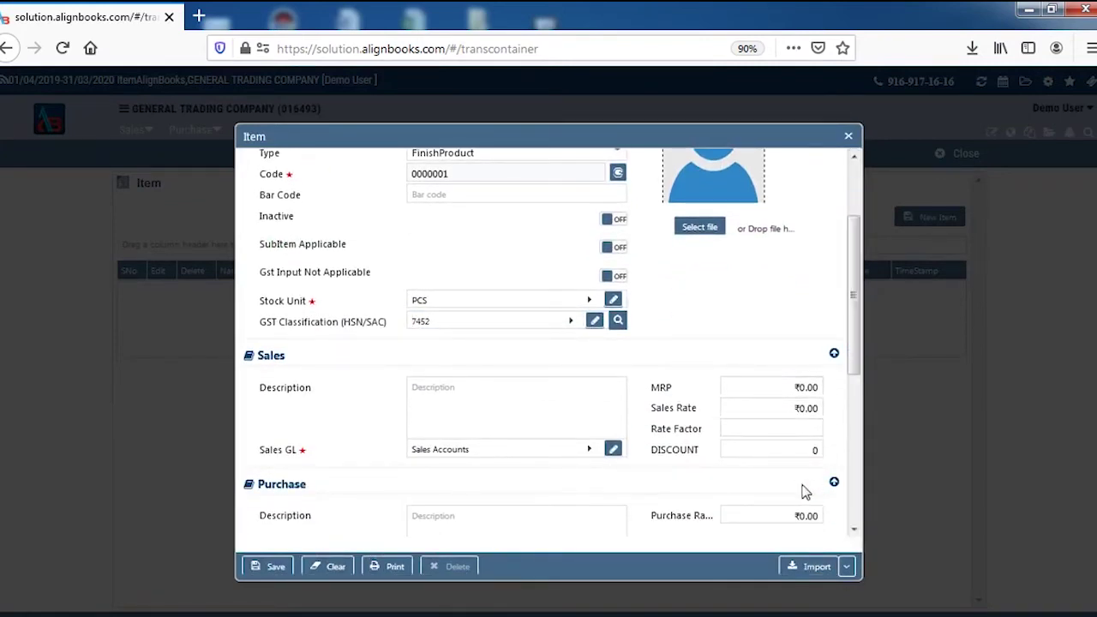
click(791, 410)
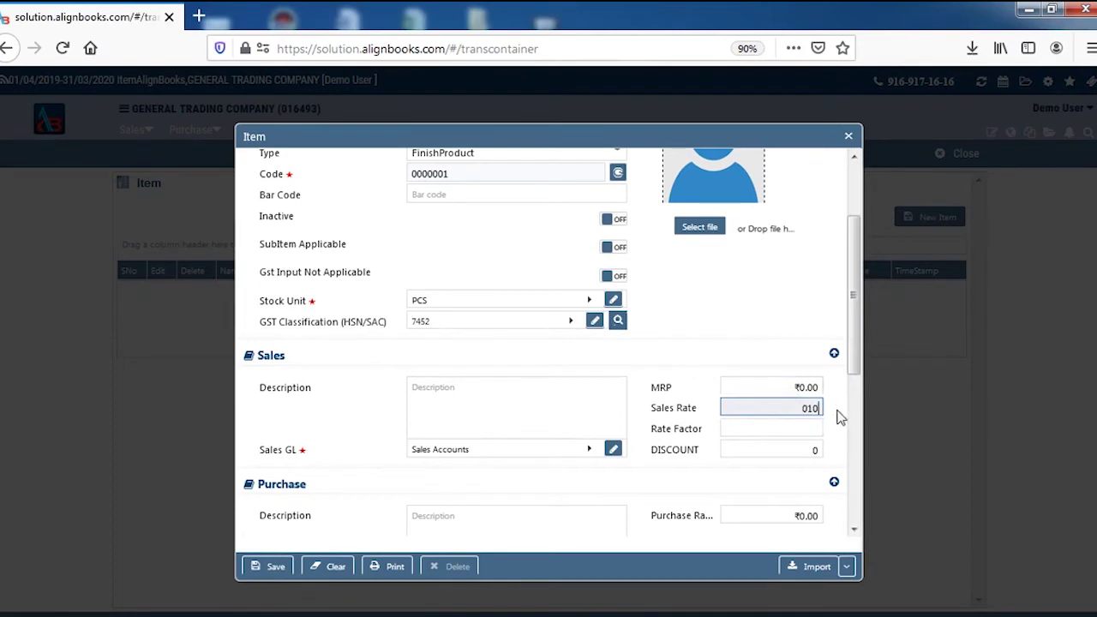
click(768, 325)
drag(852, 326, 860, 372)
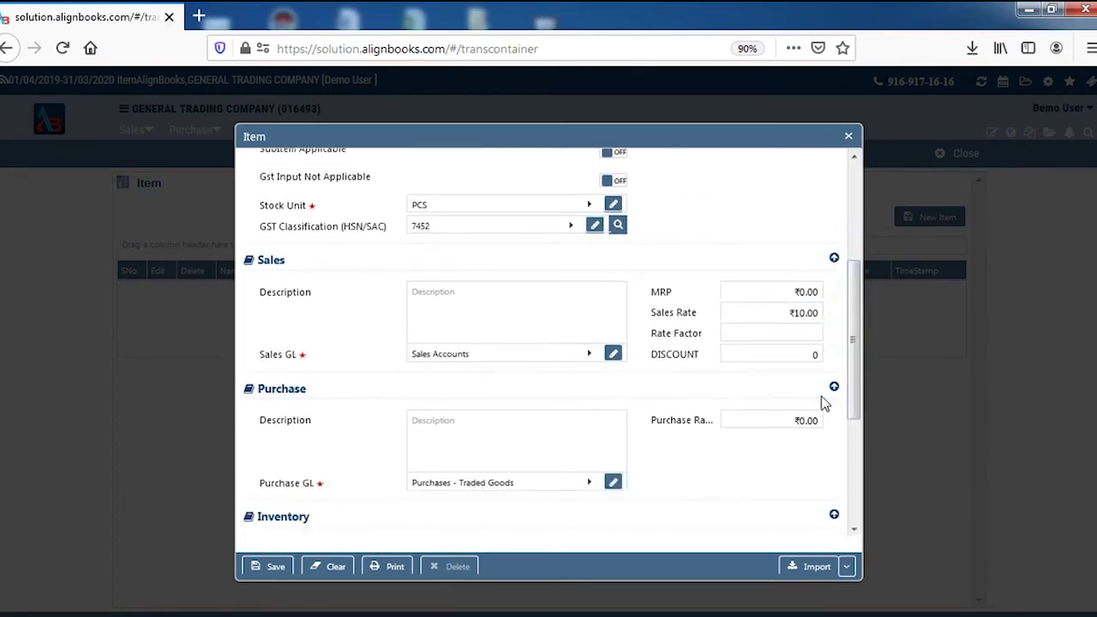
click(783, 420)
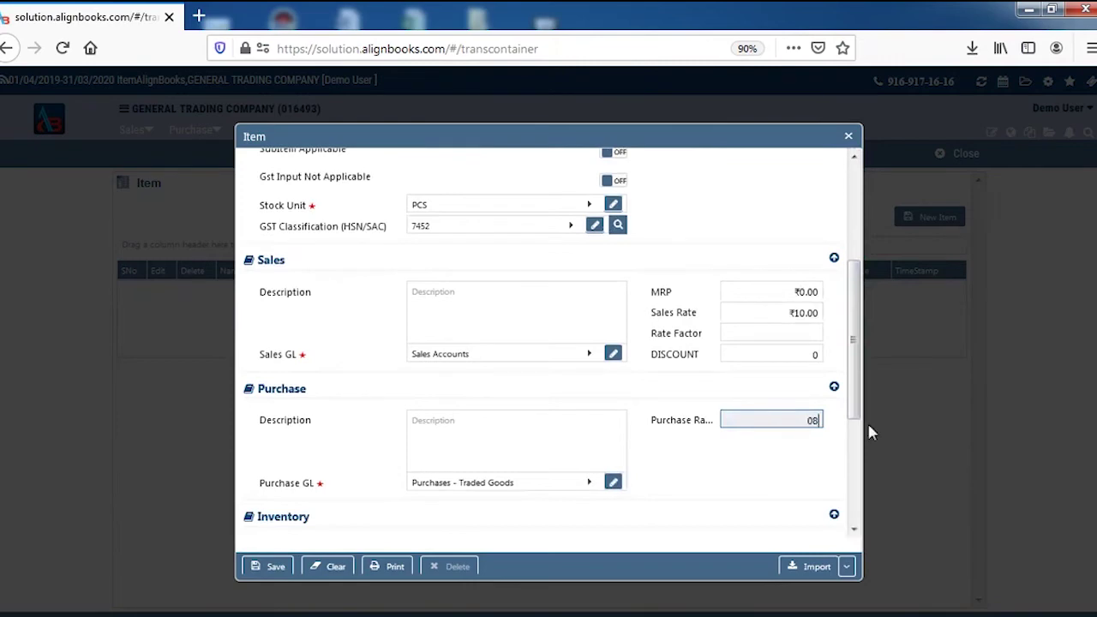
click(730, 224)
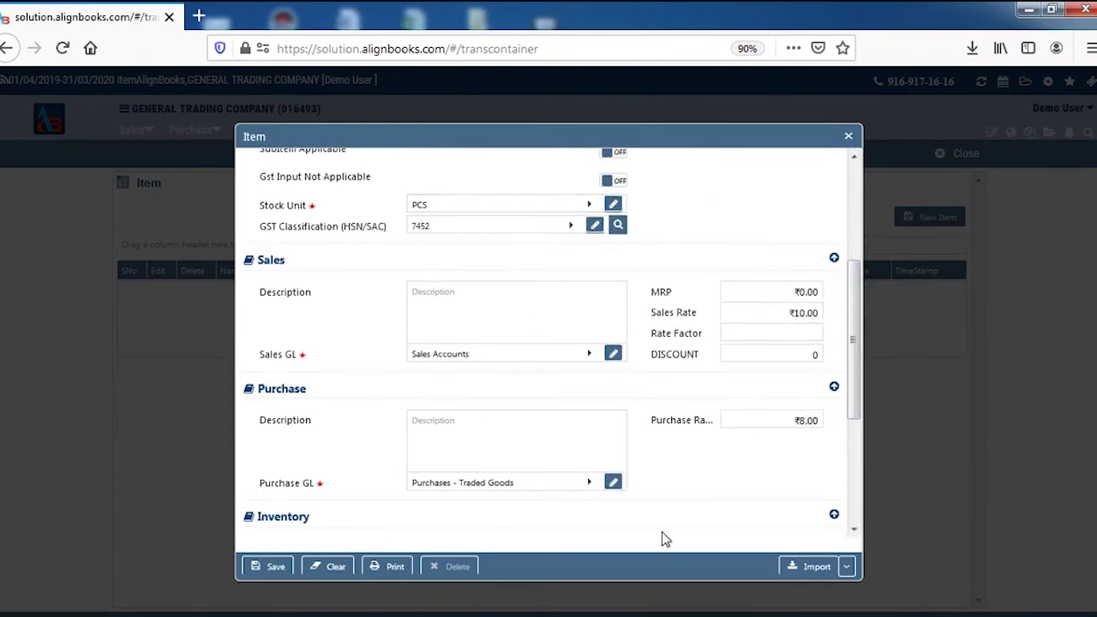
click(267, 569)
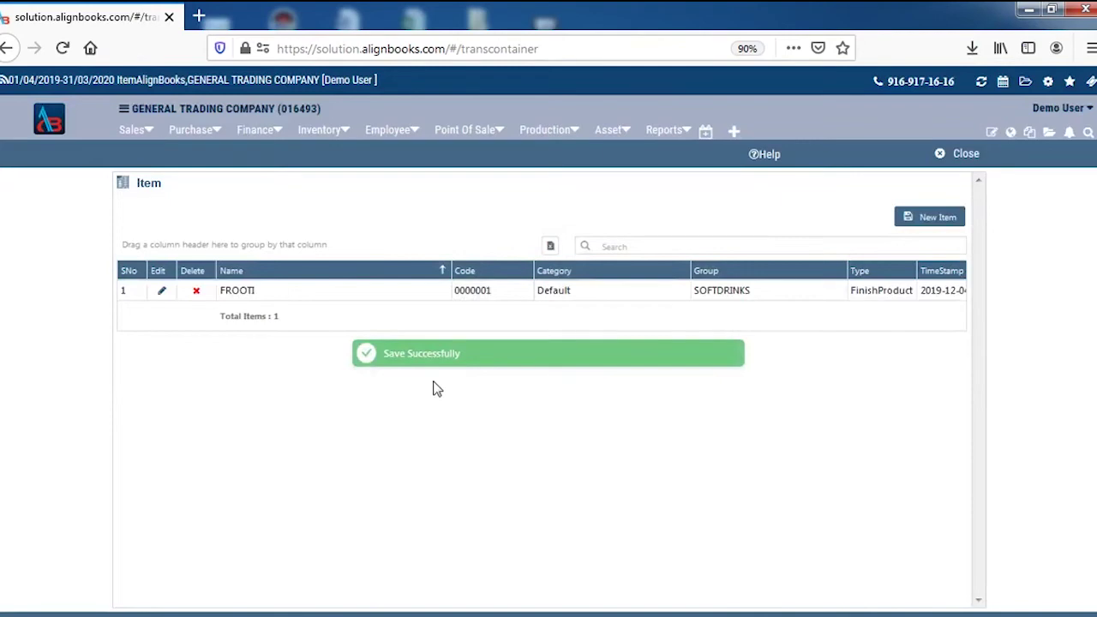
Step: Start another inventory item, look at its import options, and close the form unsaved
click(927, 218)
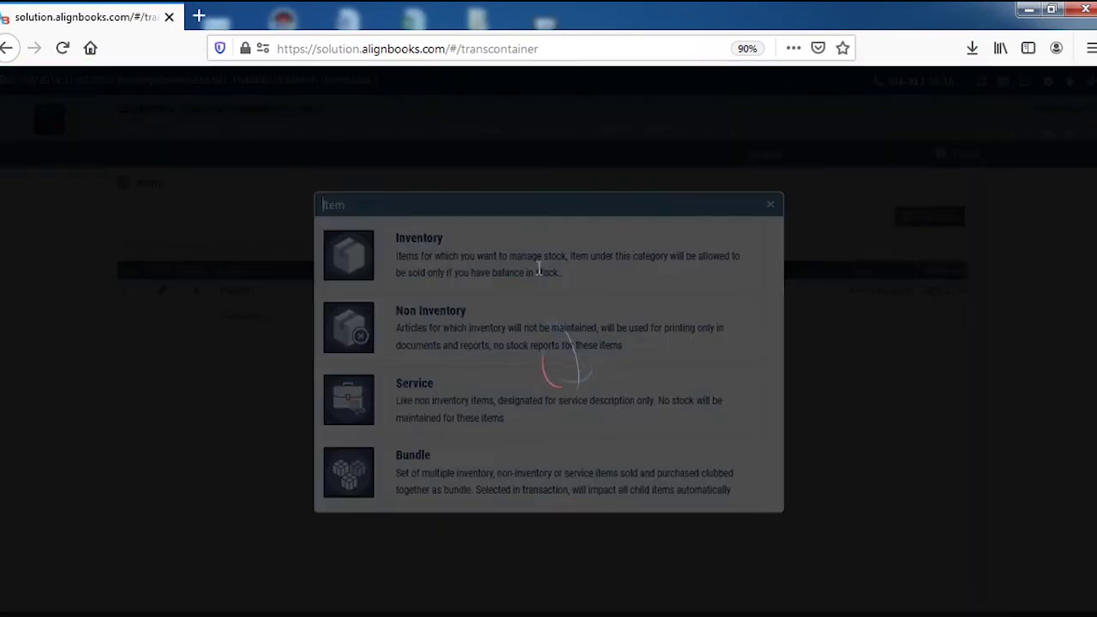
click(533, 269)
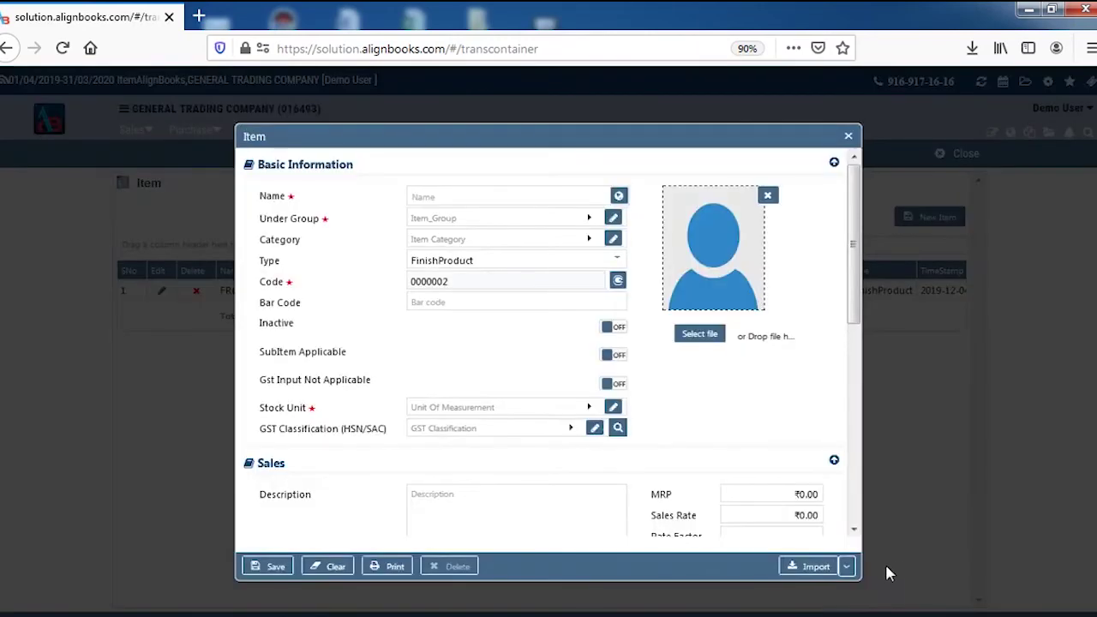
click(846, 567)
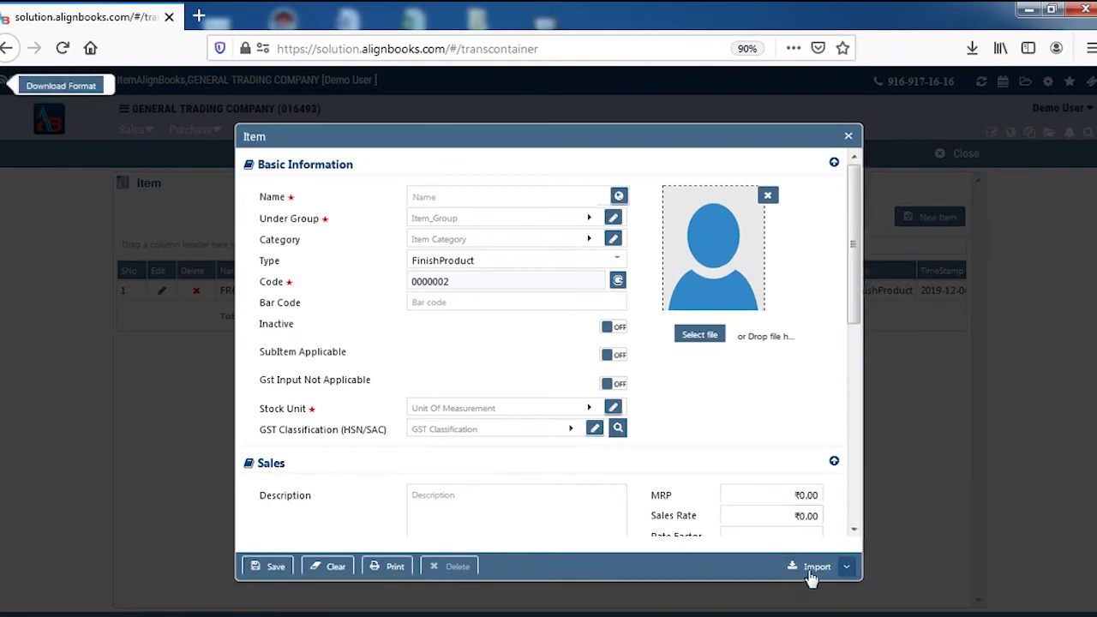
click(849, 139)
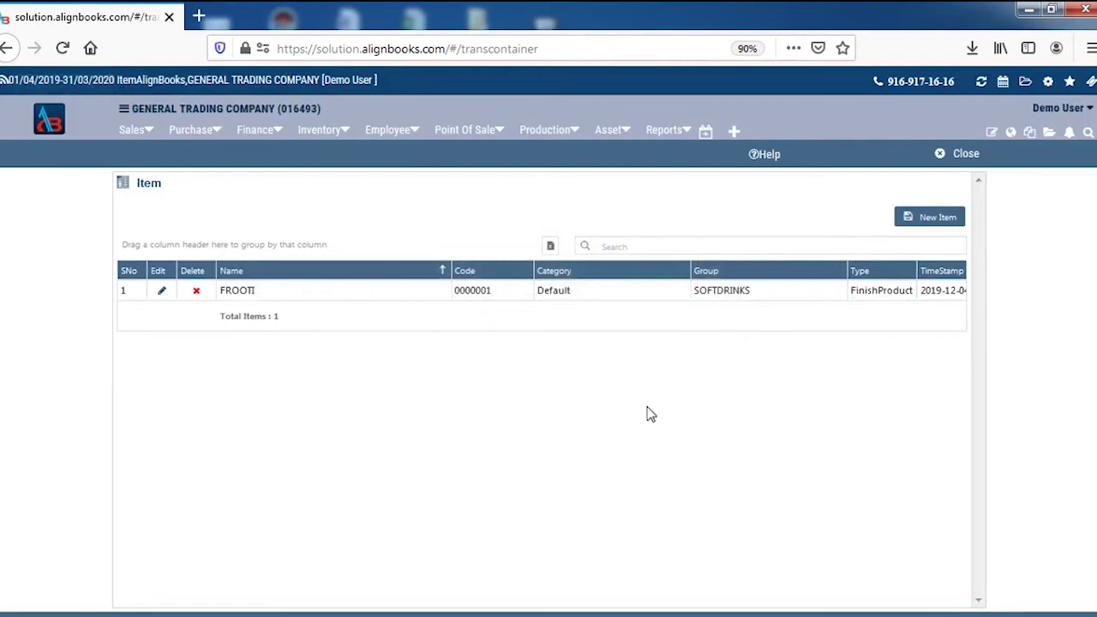
click(184, 139)
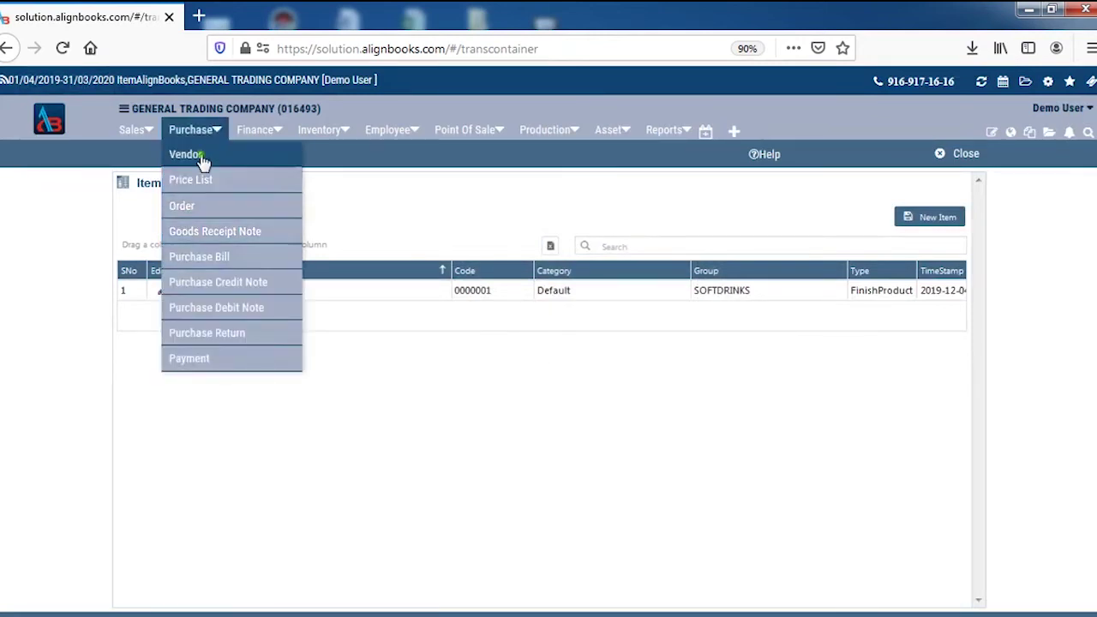
Step: Create vendor ABC ENTERPRICES with GST category Unregistered and save it
click(198, 155)
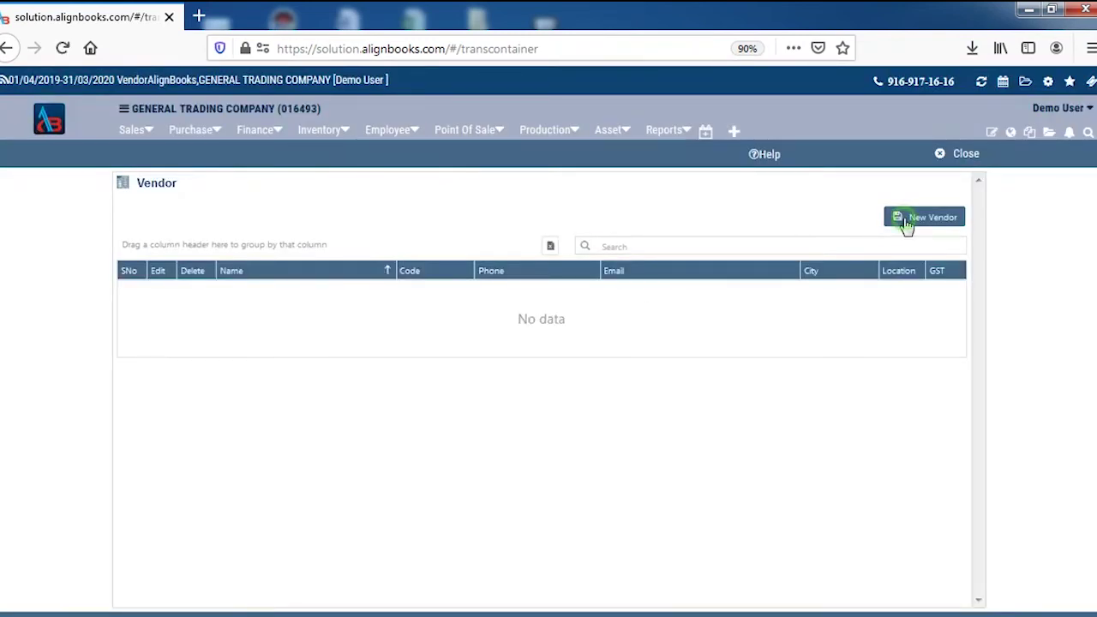
click(914, 220)
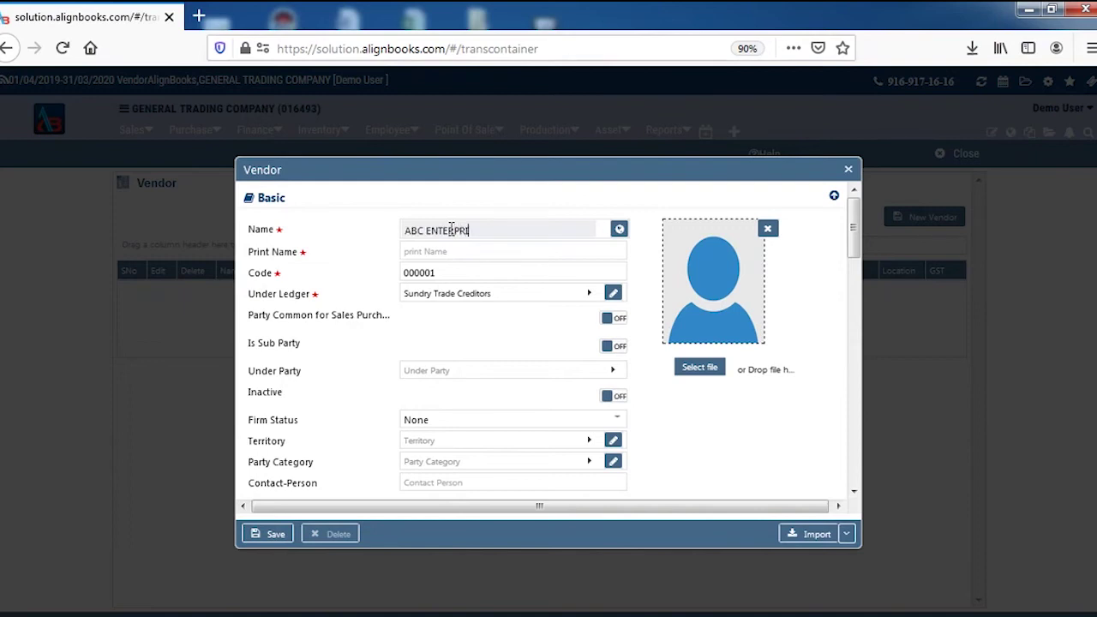
key(Tab)
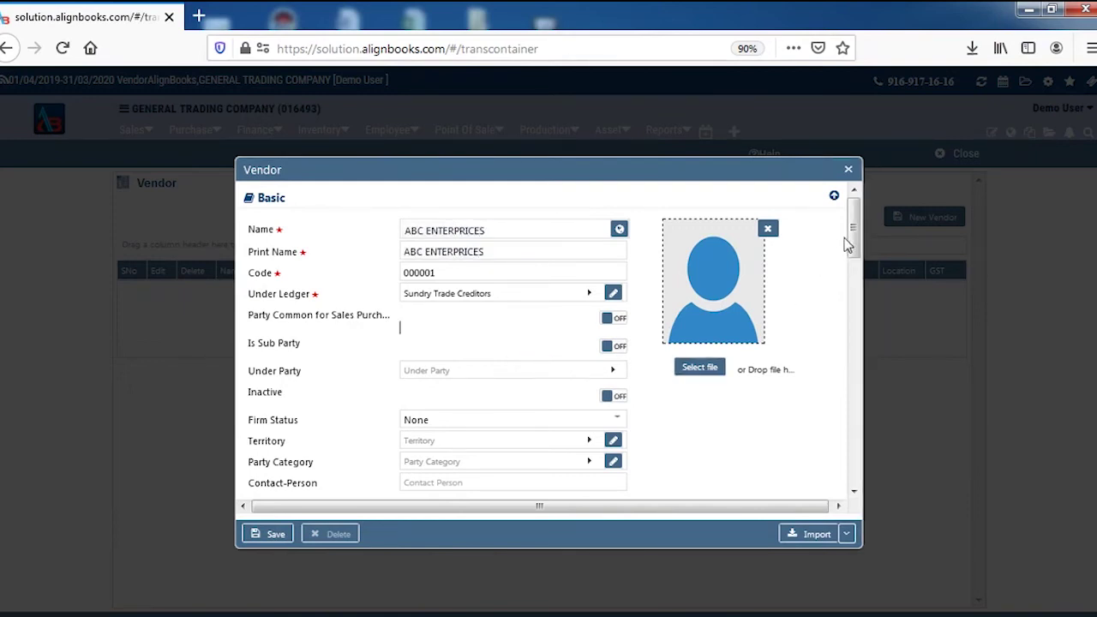
drag(853, 233, 854, 403)
click(399, 316)
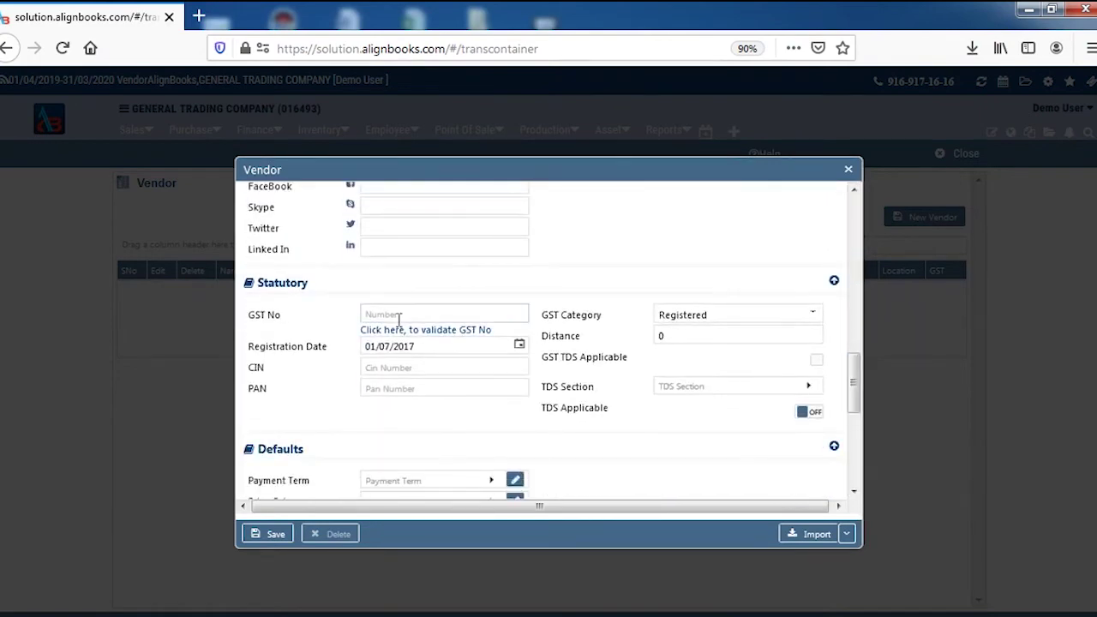
click(684, 316)
click(276, 534)
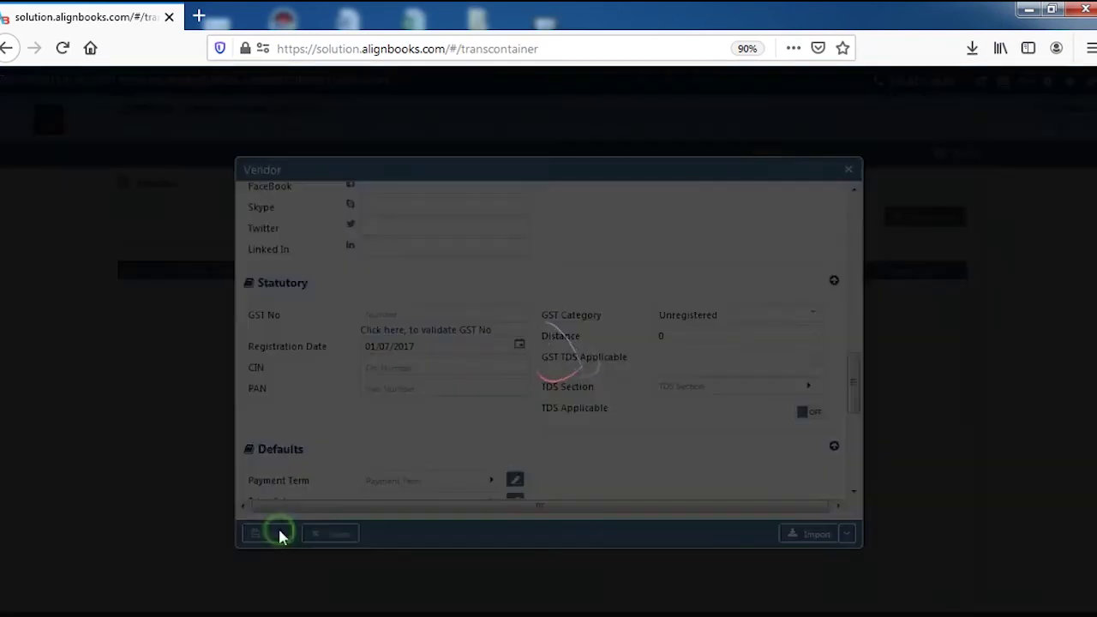
click(846, 174)
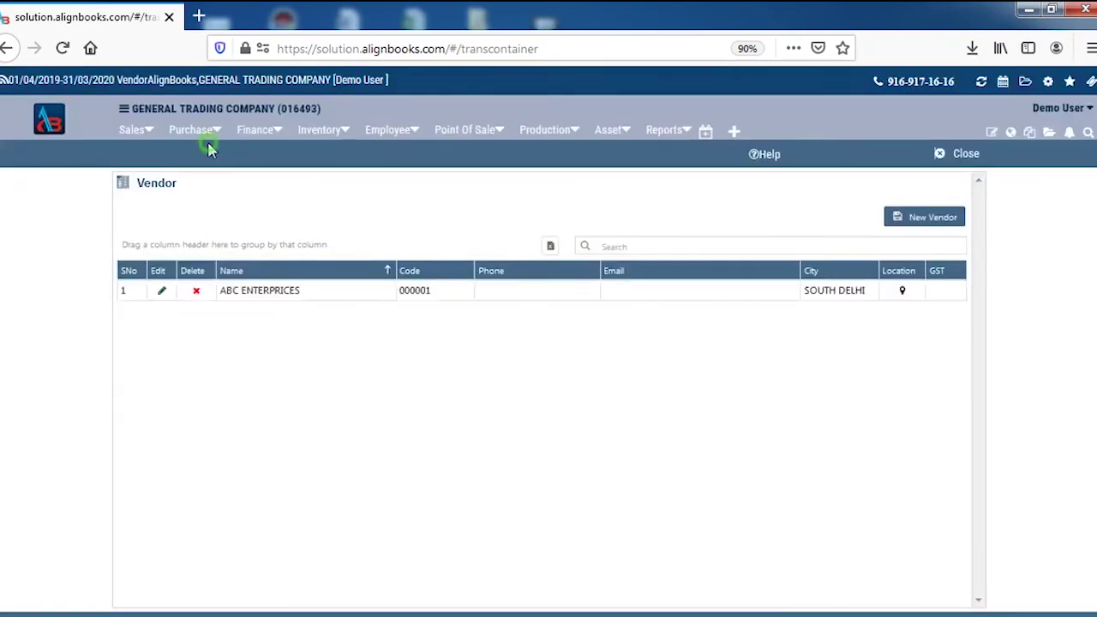
click(195, 130)
Step: Start a purchase bill from ABC ENTERPRICES with FROOTI in the first row
click(222, 262)
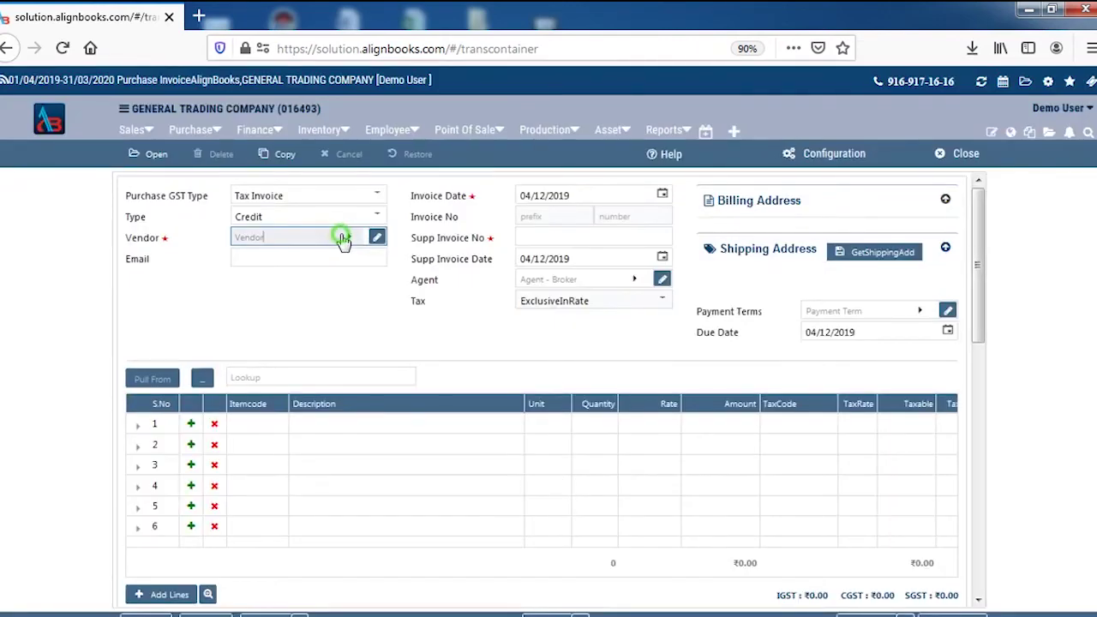
click(344, 236)
double_click(268, 324)
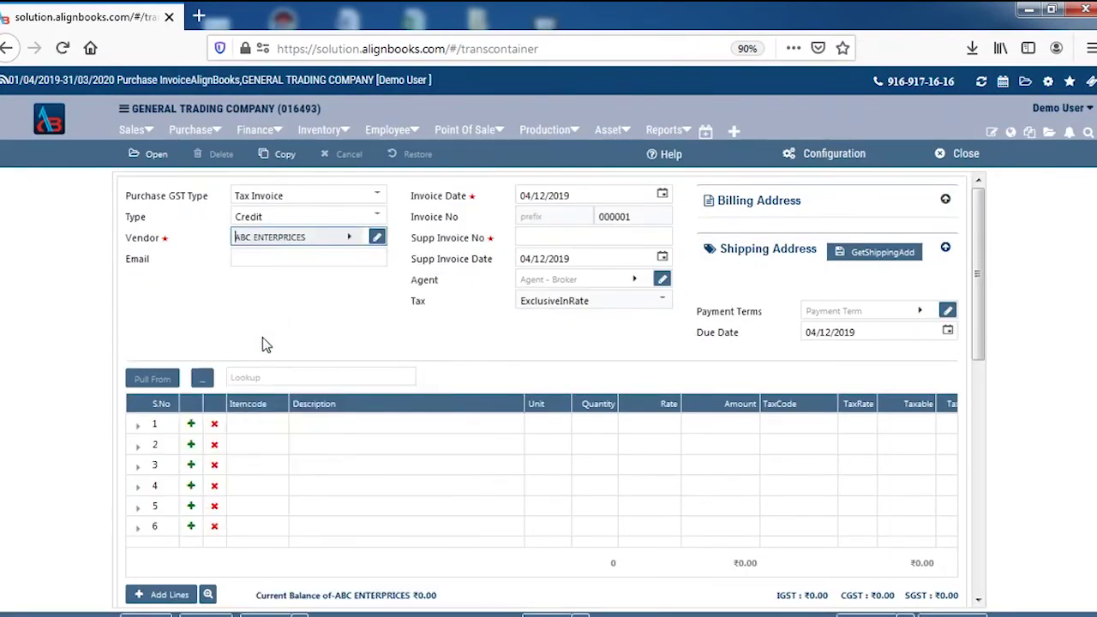
click(273, 426)
click(274, 425)
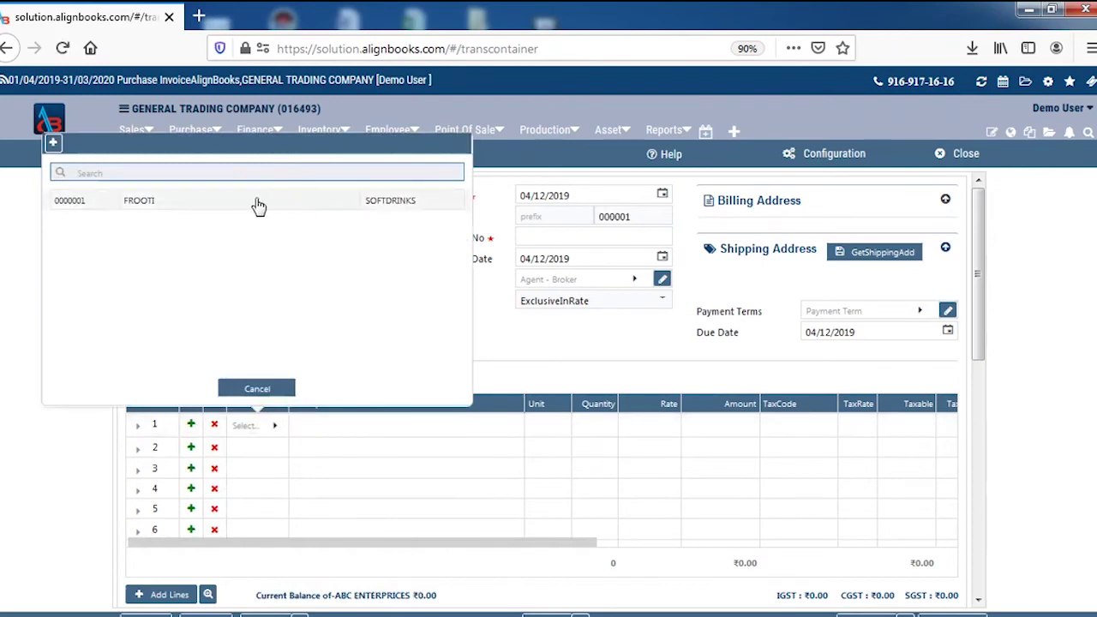
double_click(252, 201)
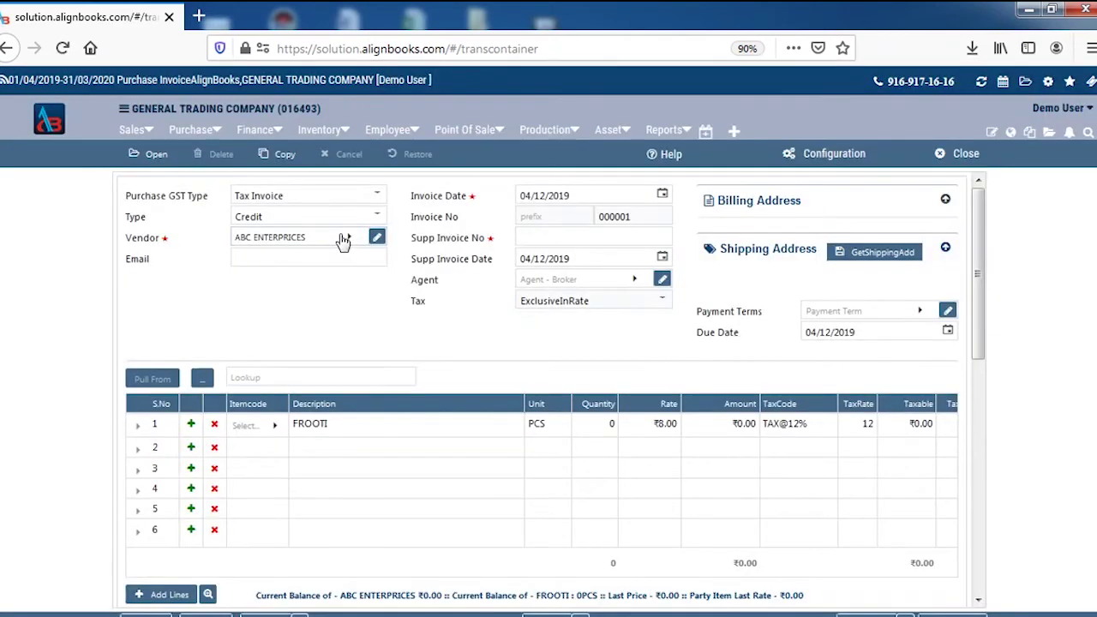
click(344, 237)
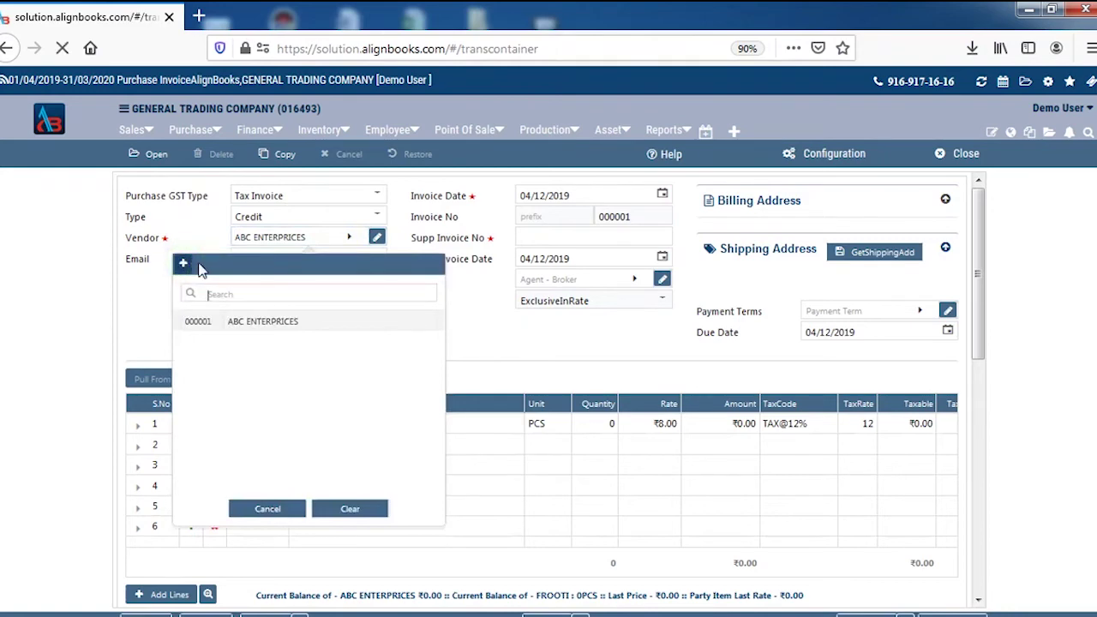
click(186, 266)
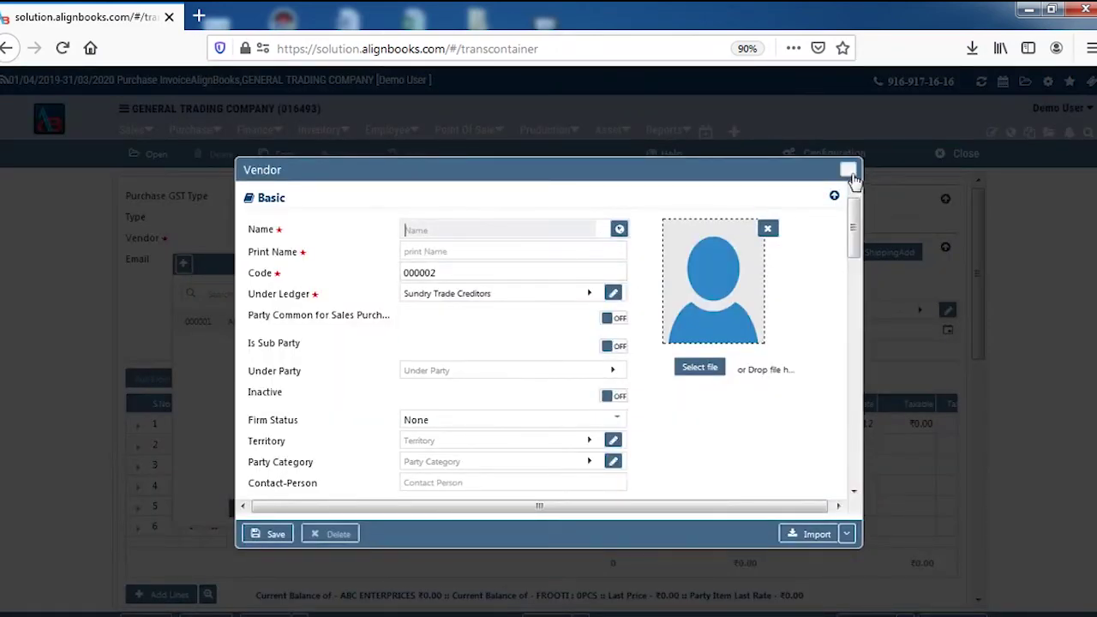
click(849, 171)
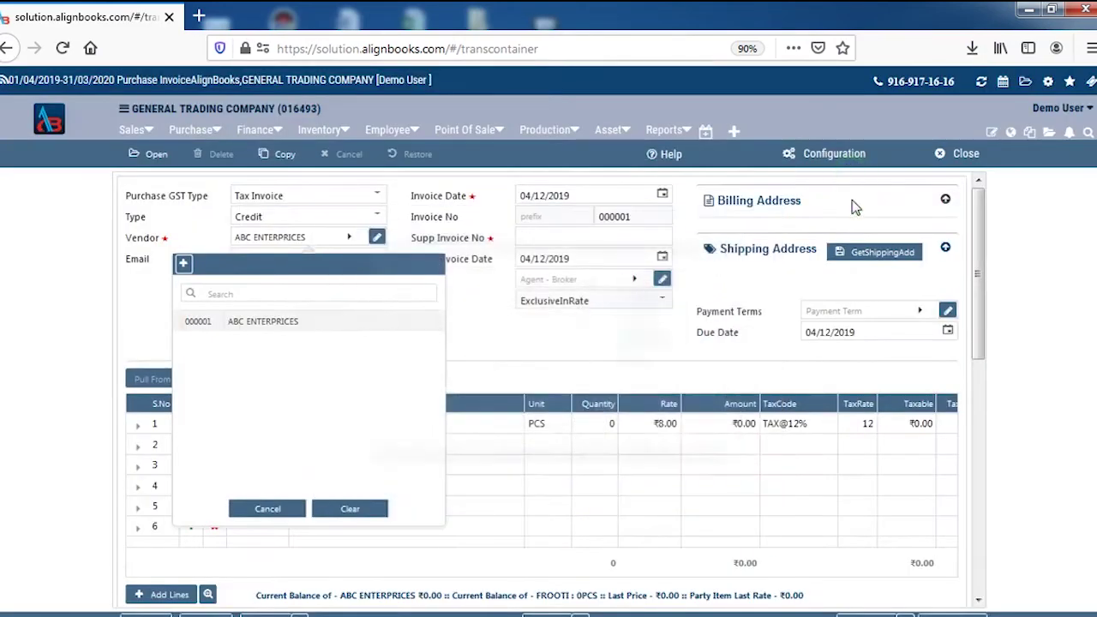
click(273, 320)
Step: Enter supplier invoice 1212, quantity 100 at rate 7.5, and save the purchase bill
click(574, 231)
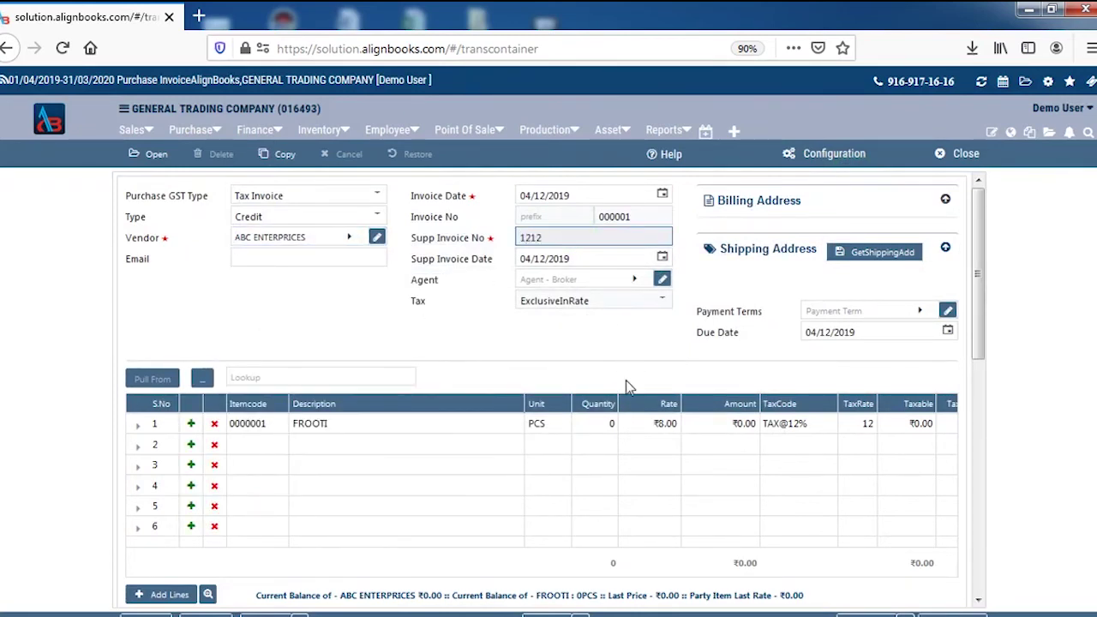
click(602, 425)
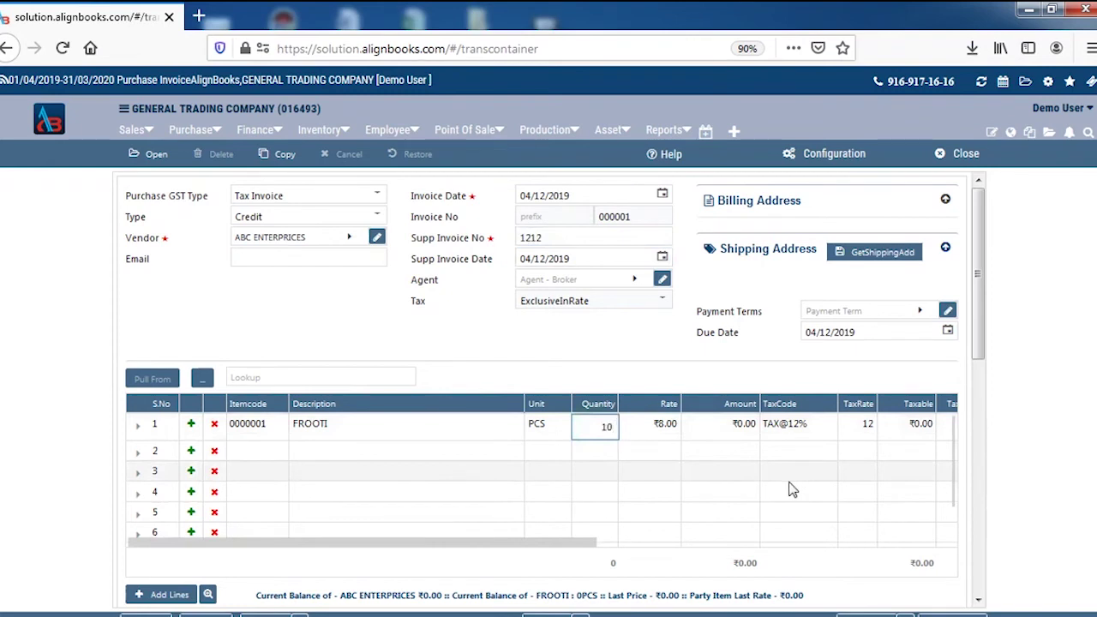
text(100)
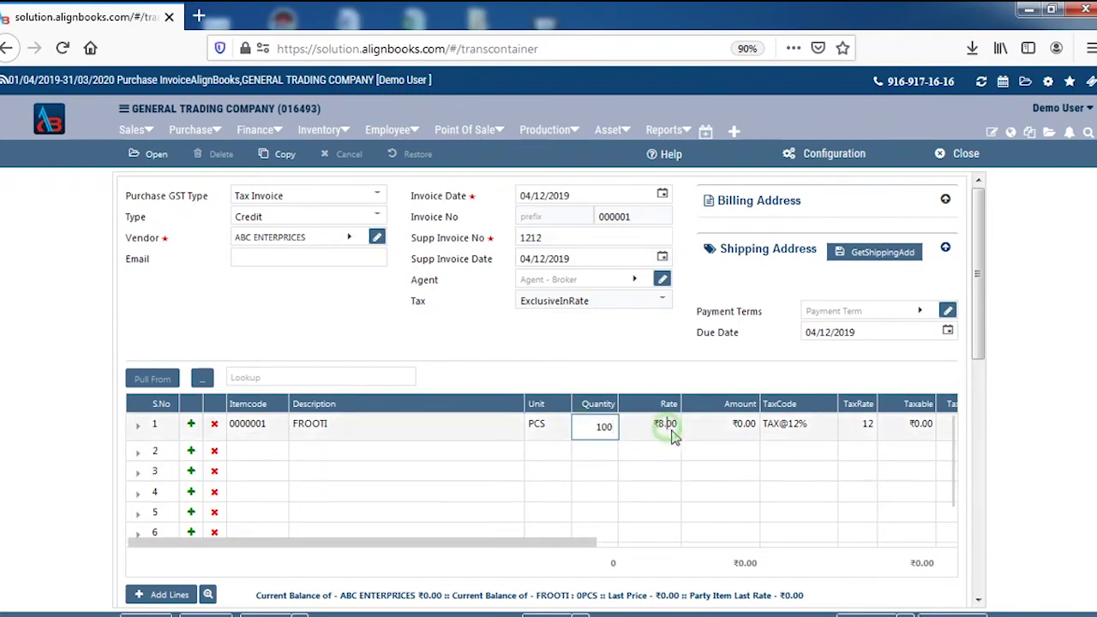
click(669, 424)
drag(667, 424, 689, 426)
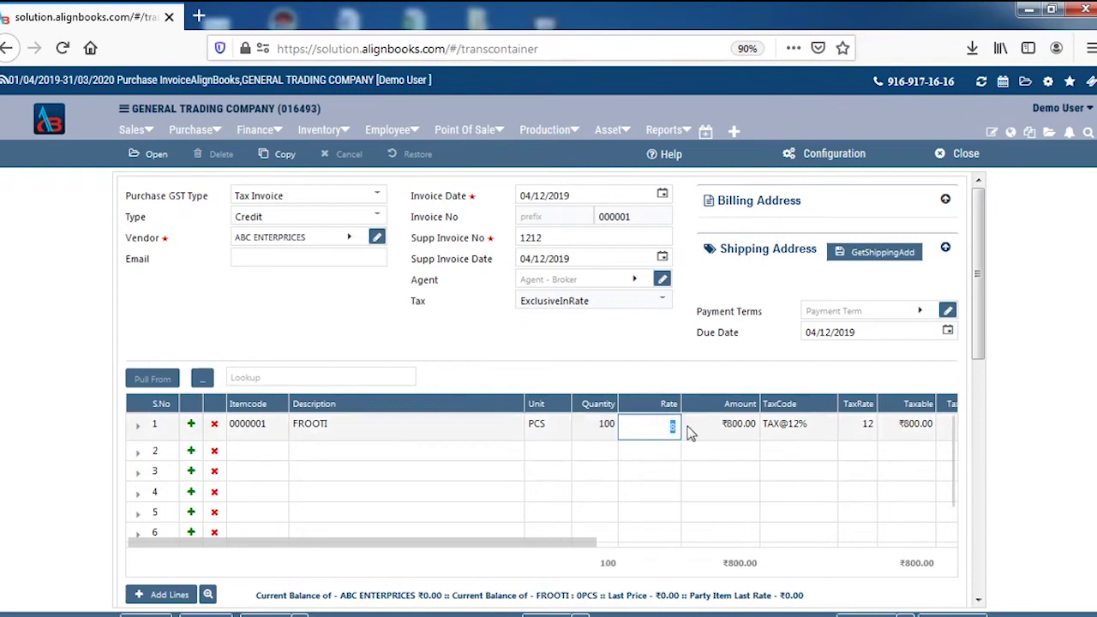
text(7.5)
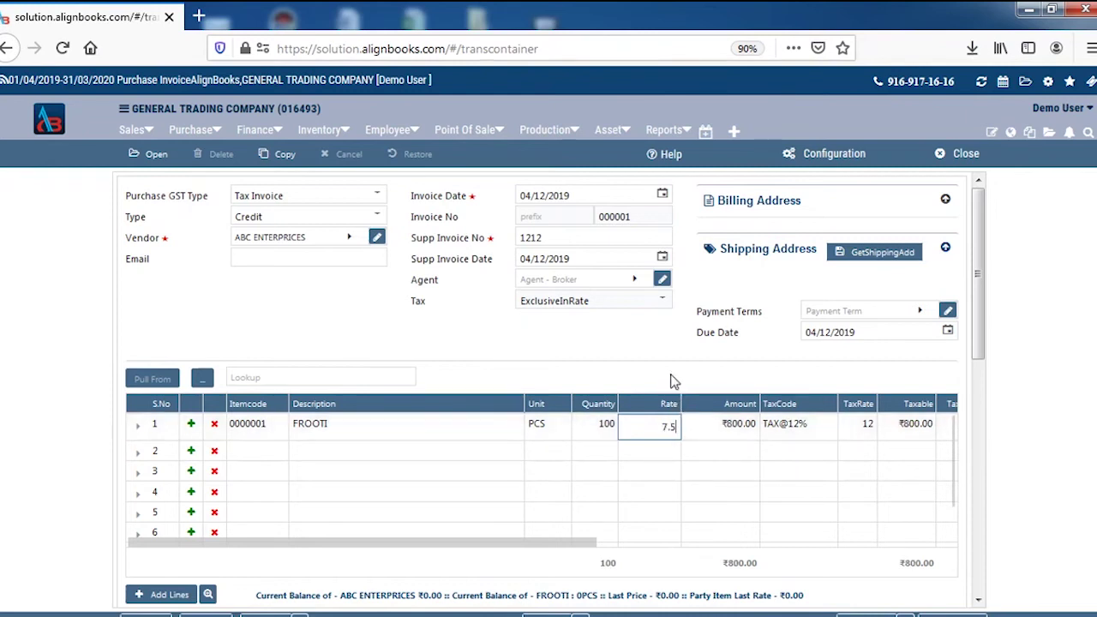
click(678, 362)
click(577, 539)
drag(624, 547, 695, 543)
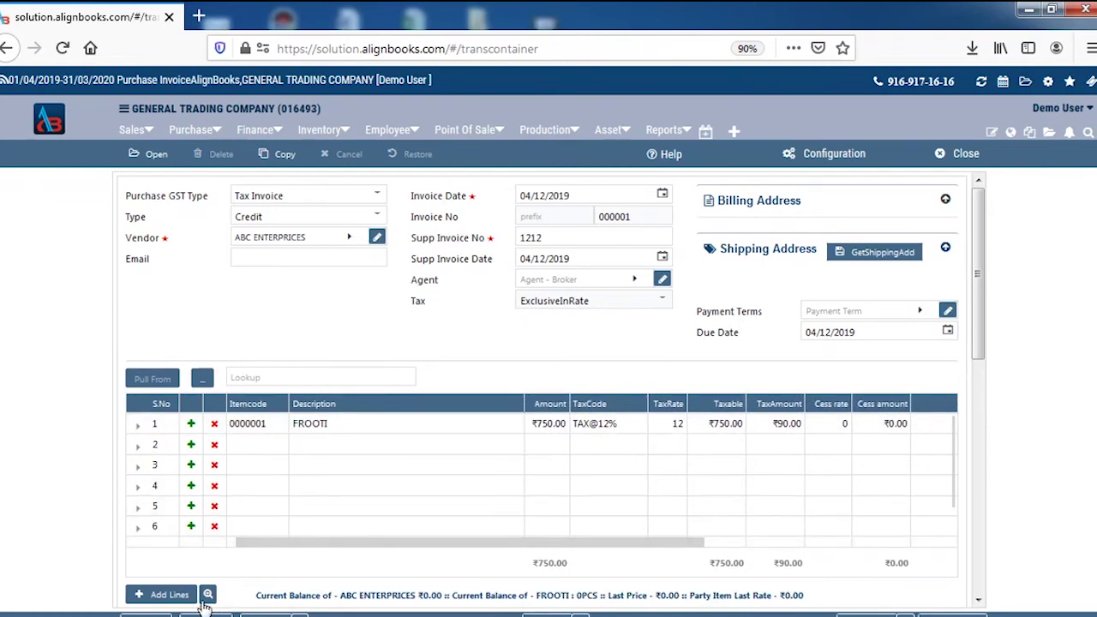
key(ctrl+s)
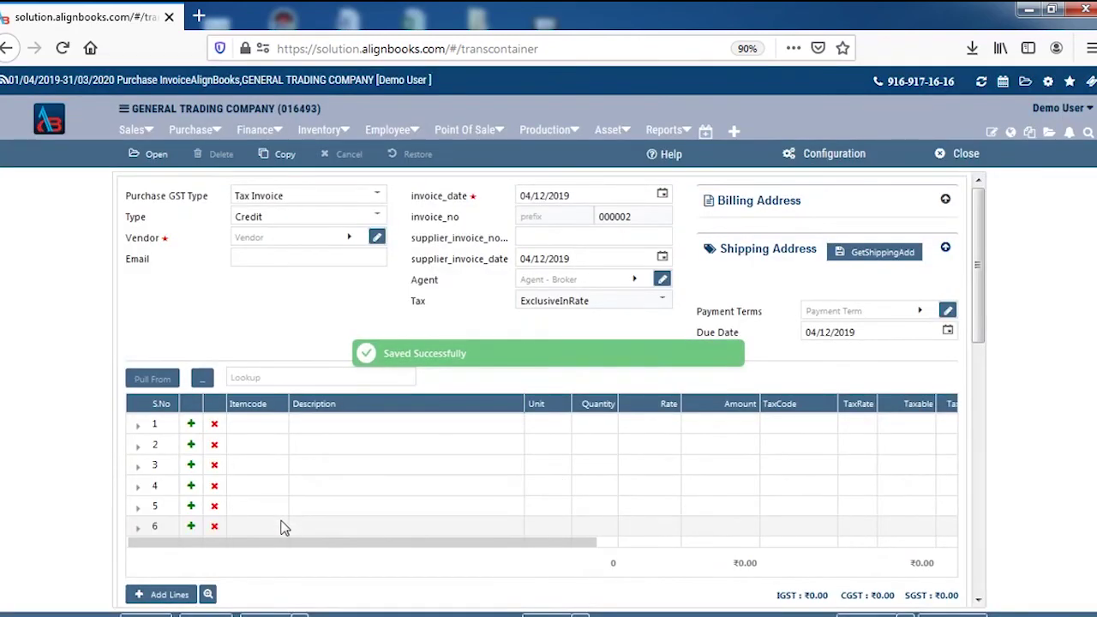
Step: Open a new sales invoice and start creating a new customer
click(145, 133)
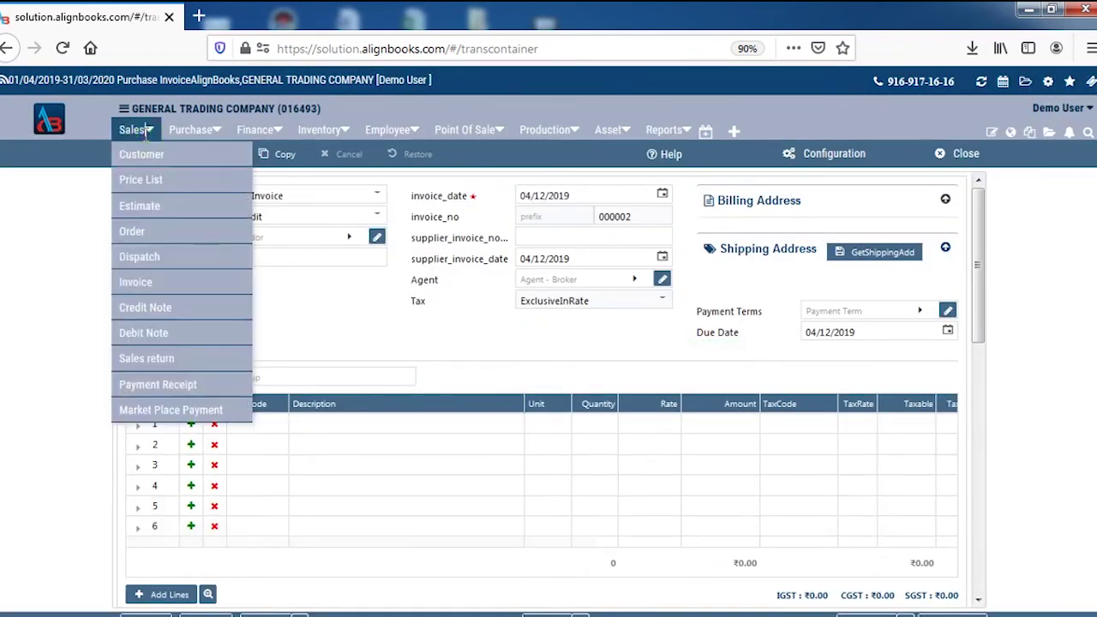
click(175, 291)
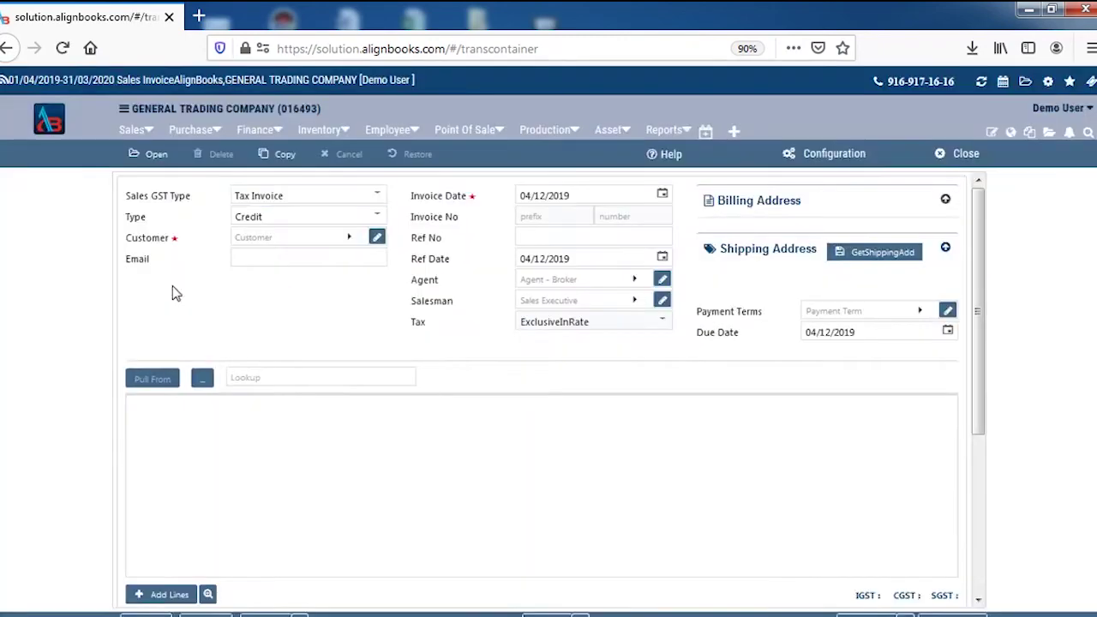
click(293, 239)
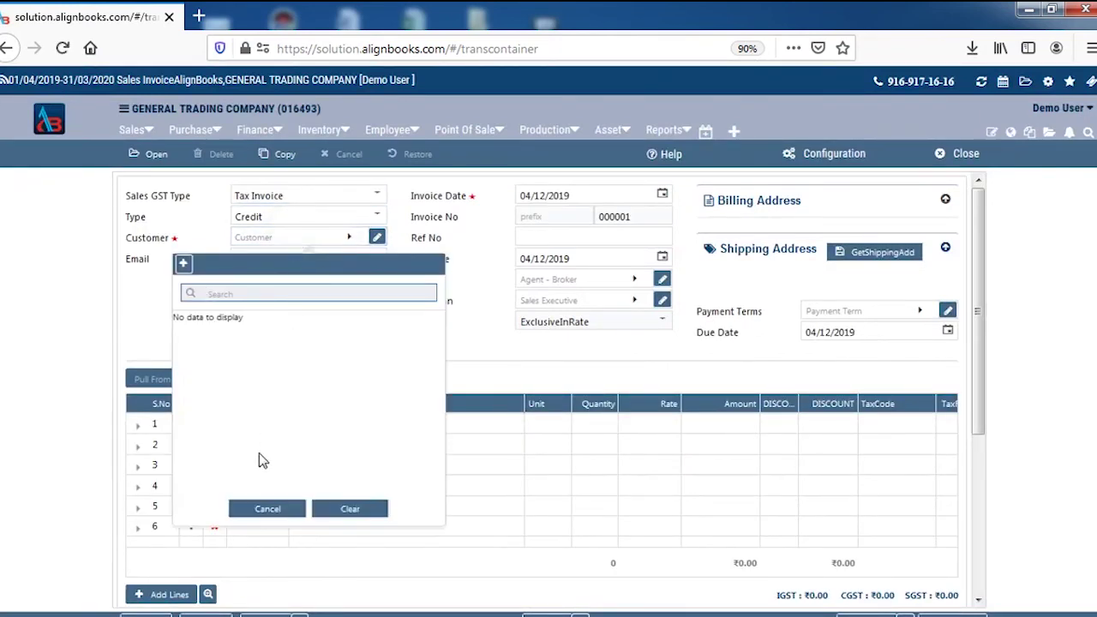
click(185, 265)
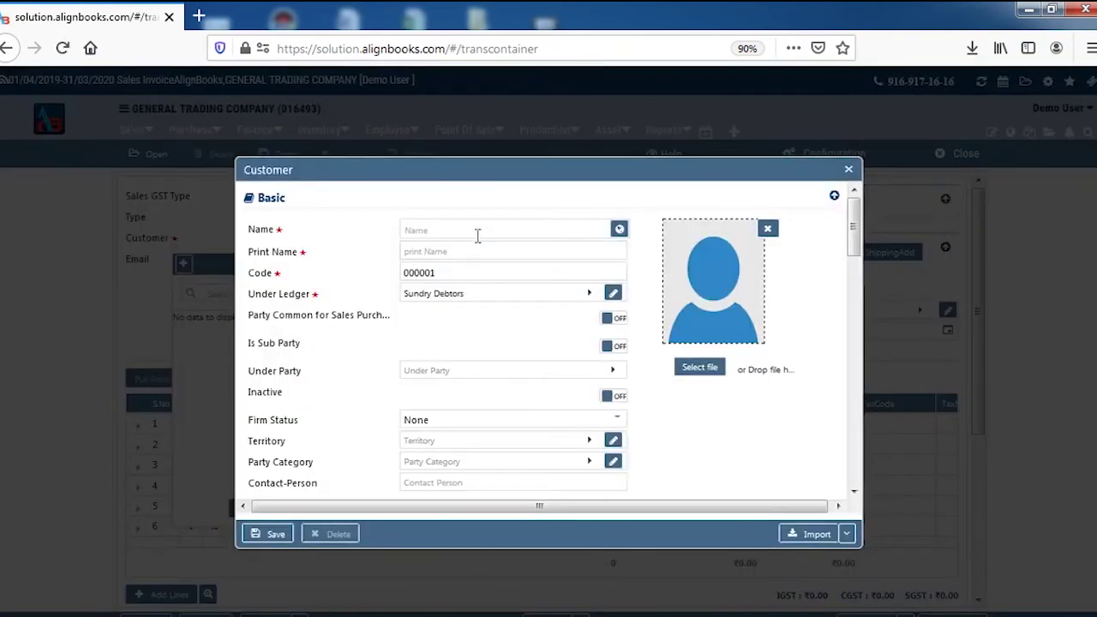
Step: Enter the customer's name, set GST category Unregistered, save, and select them for the invoice
click(480, 229)
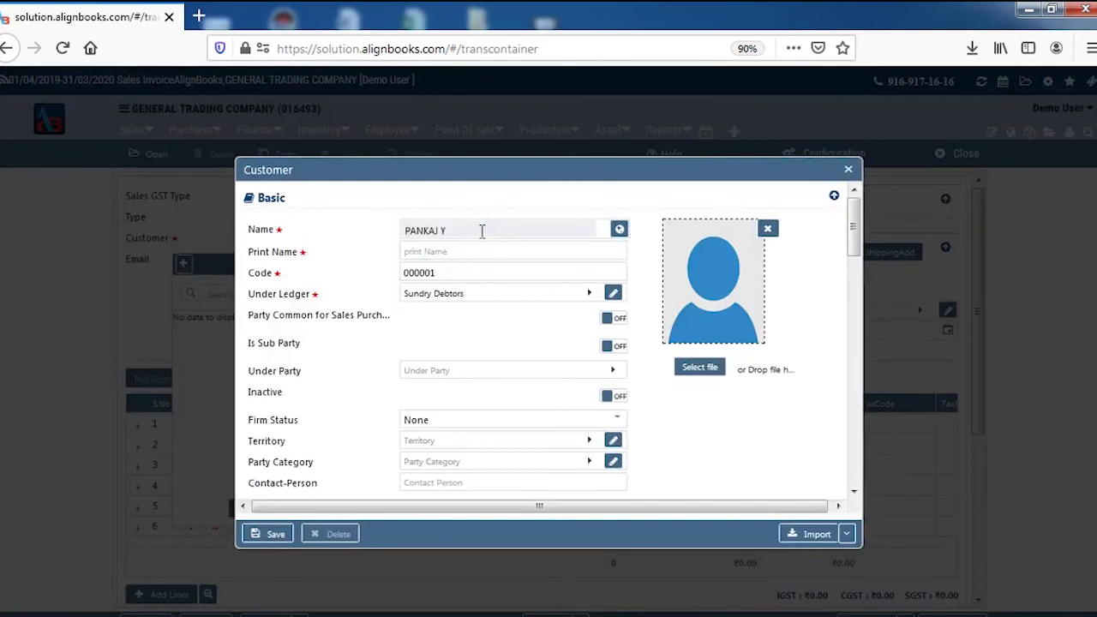
key(Tab)
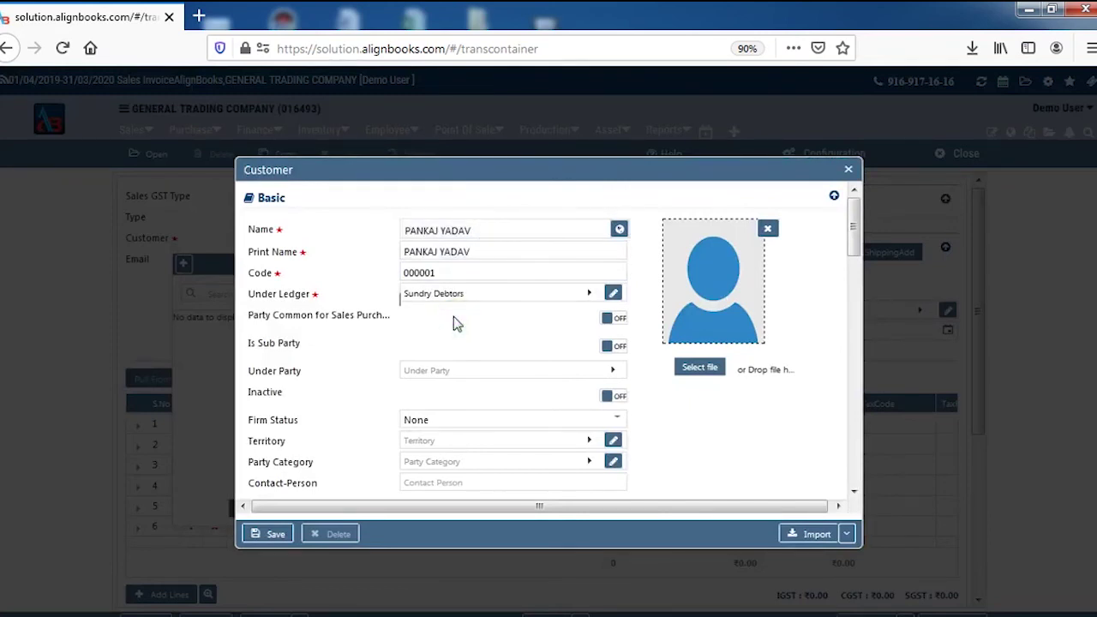
drag(853, 249, 850, 381)
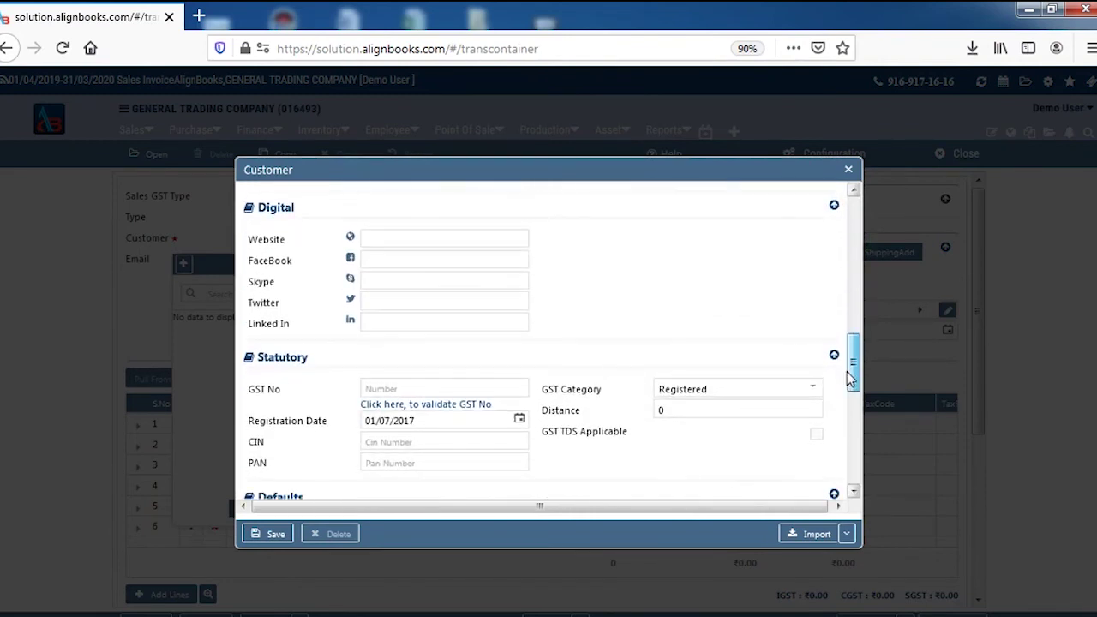
click(719, 396)
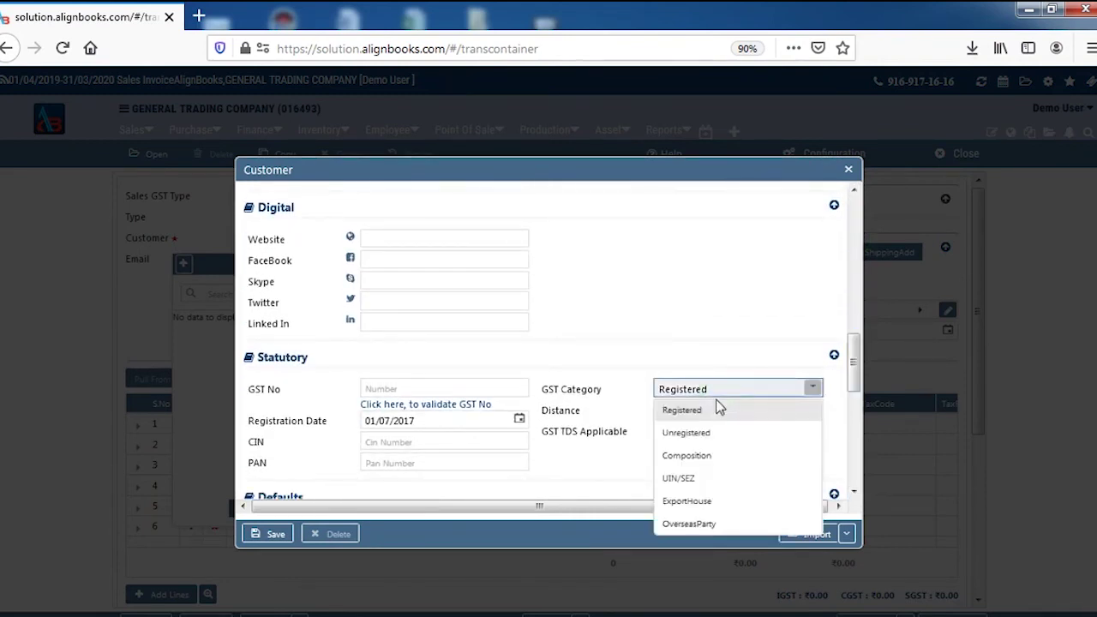
click(691, 434)
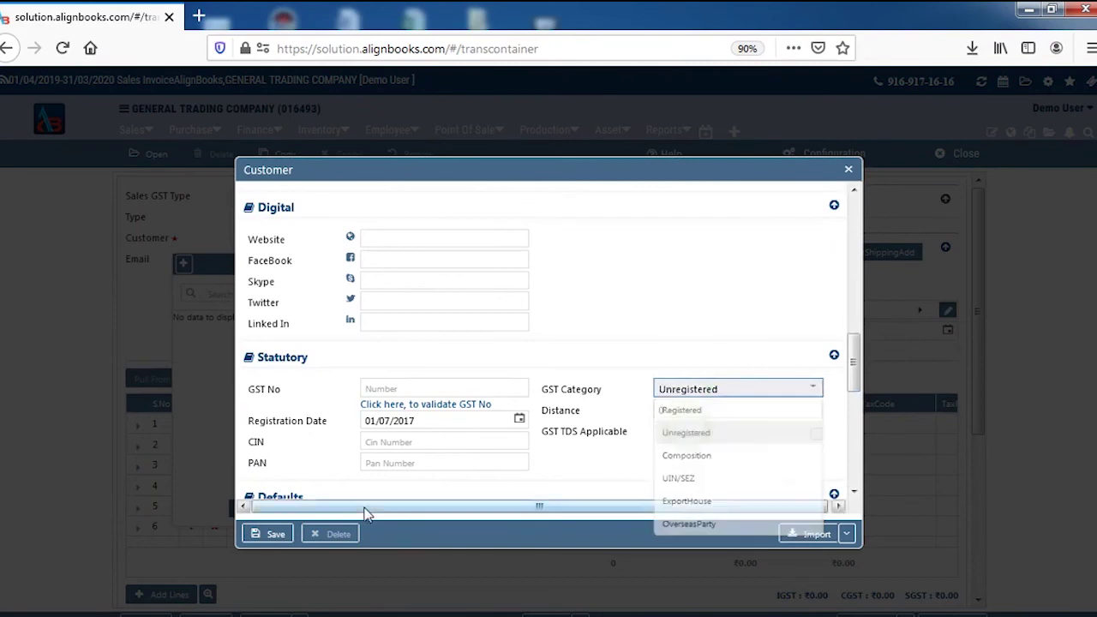
click(287, 533)
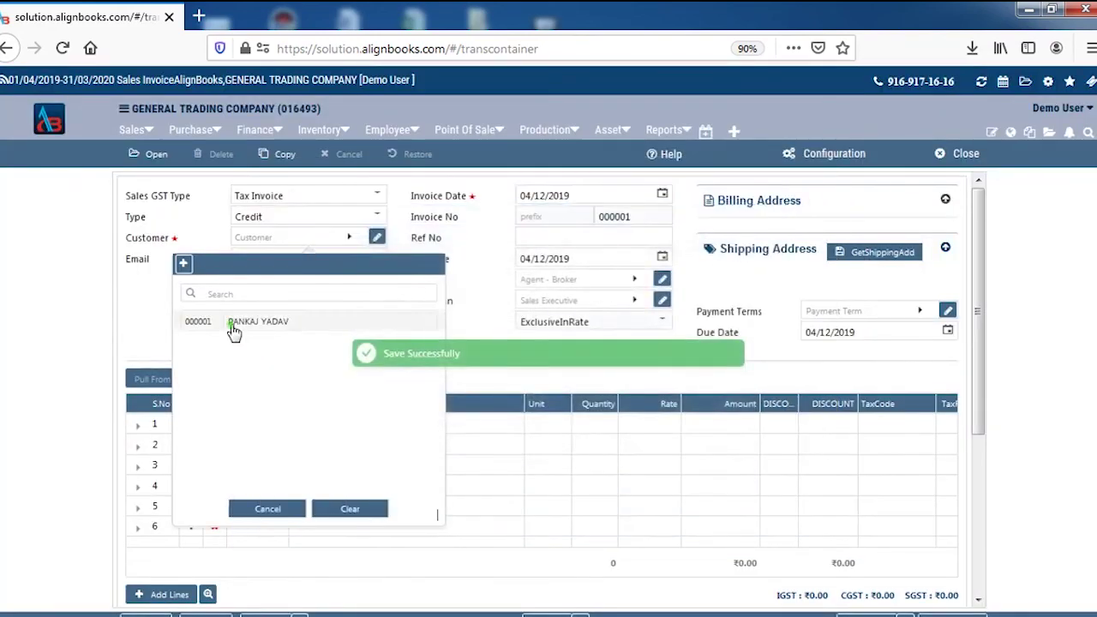
click(233, 326)
Step: Add FROOTI as the first item line of the invoice
click(269, 429)
click(272, 427)
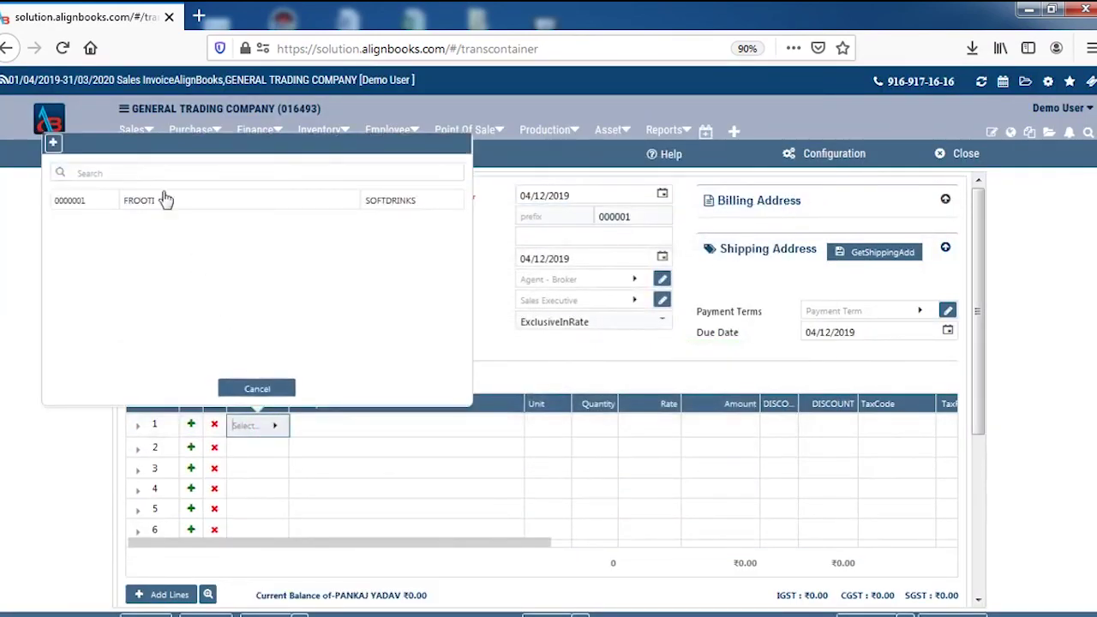
click(159, 204)
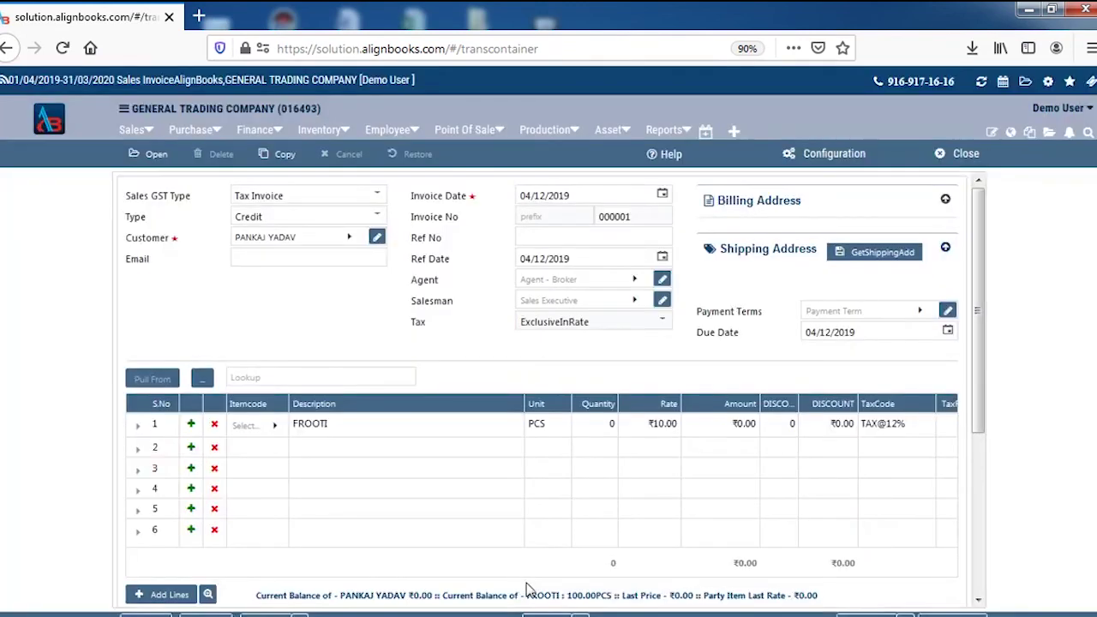
Step: Set FROOTI quantity to 10 with a 5% discount, giving a ₹106.00 Doc Amount
scroll(549, 592, down, 2)
drag(567, 512, 619, 513)
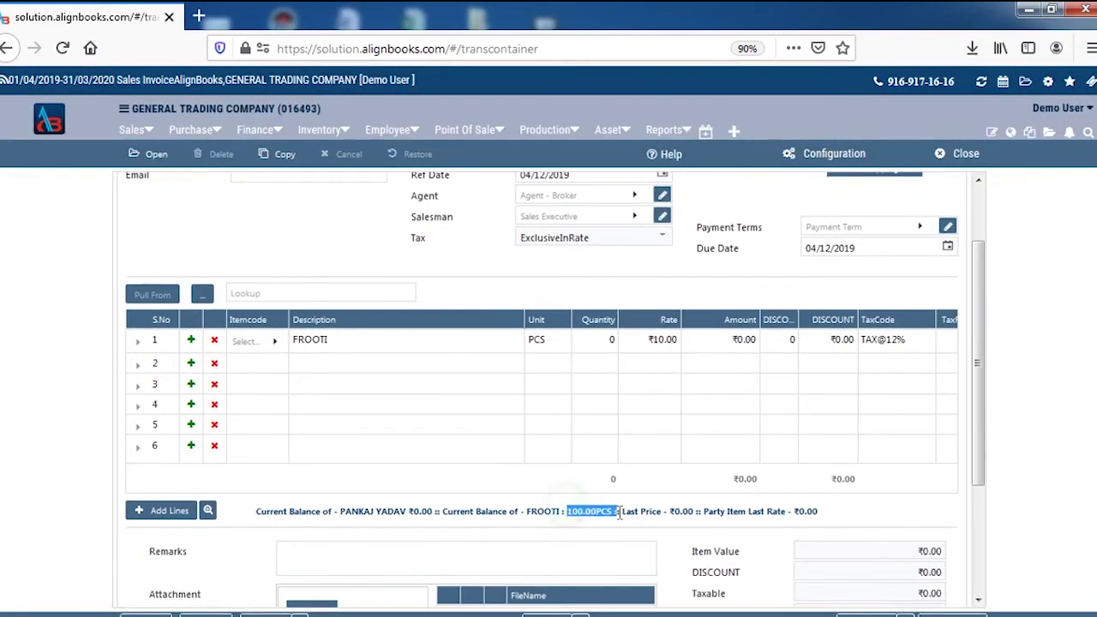
click(600, 339)
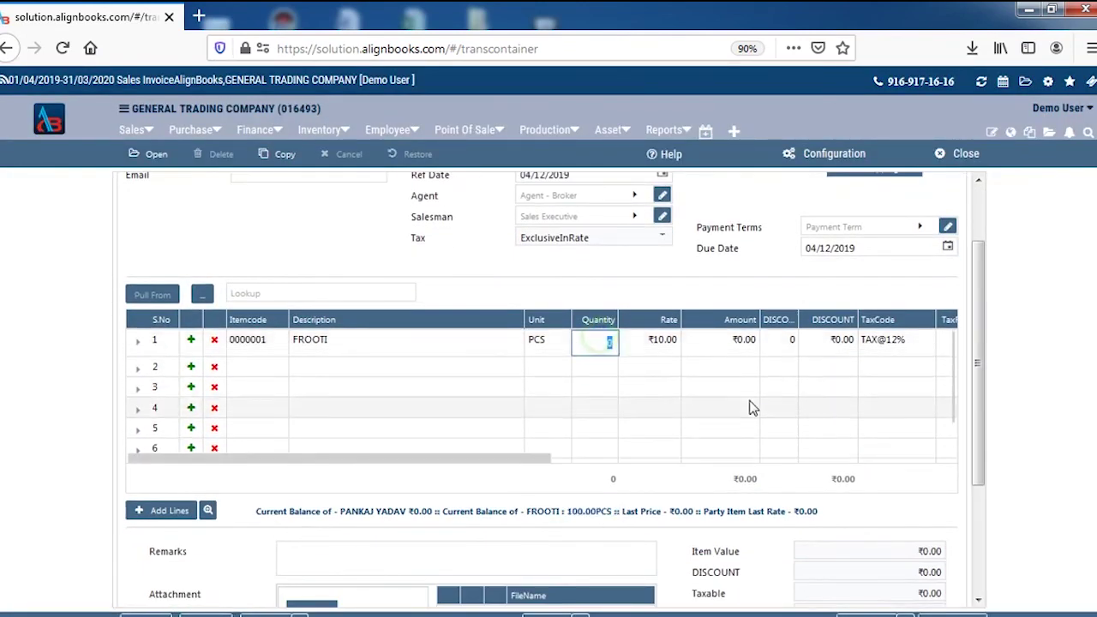
text(10)
key(Return)
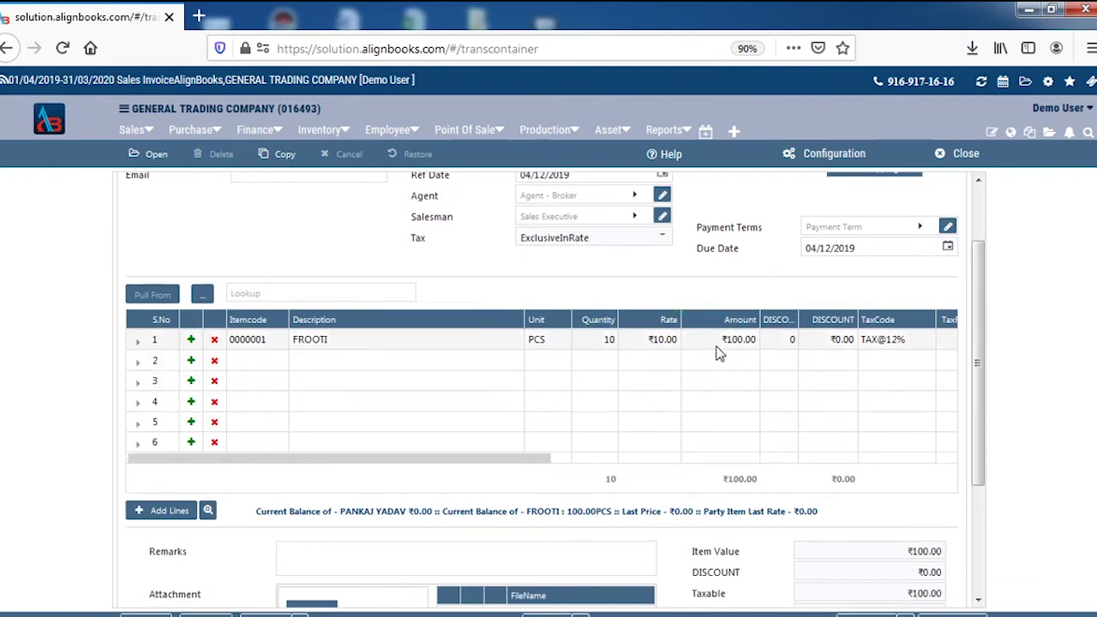
click(782, 343)
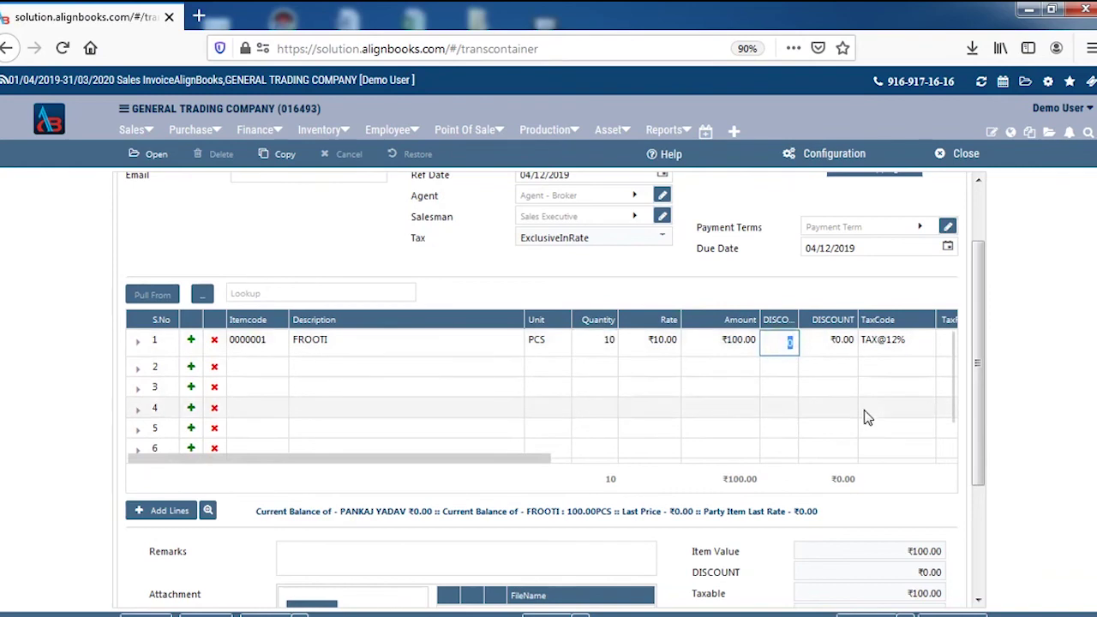
click(776, 290)
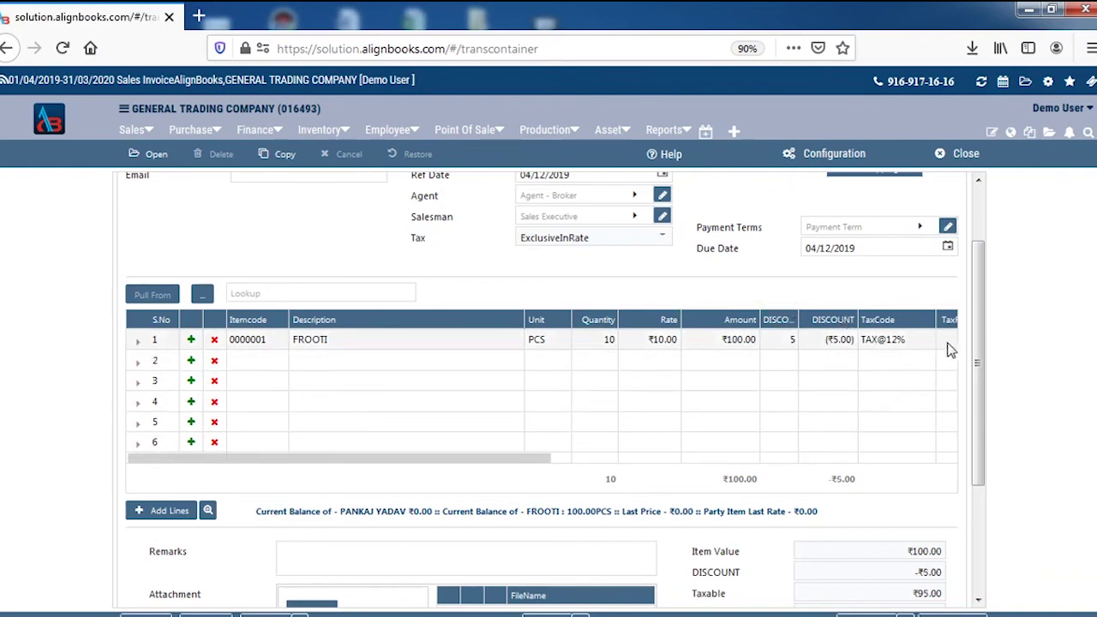
scroll(975, 336, down, 3)
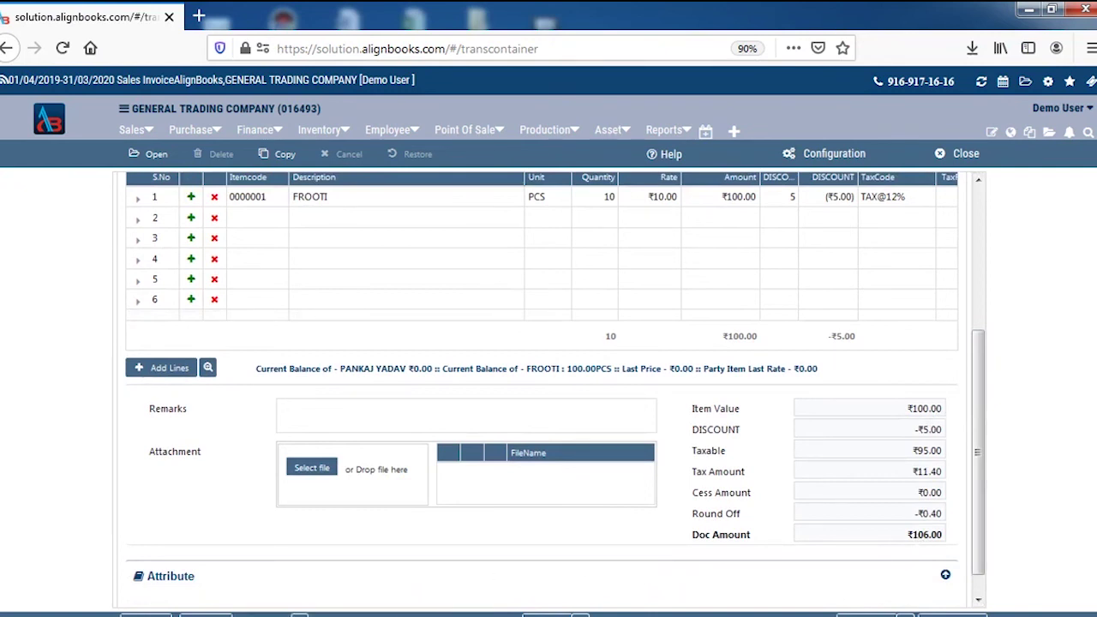
Step: Make Z-Tax Invoice the default print format, then save and print the invoice
click(367, 614)
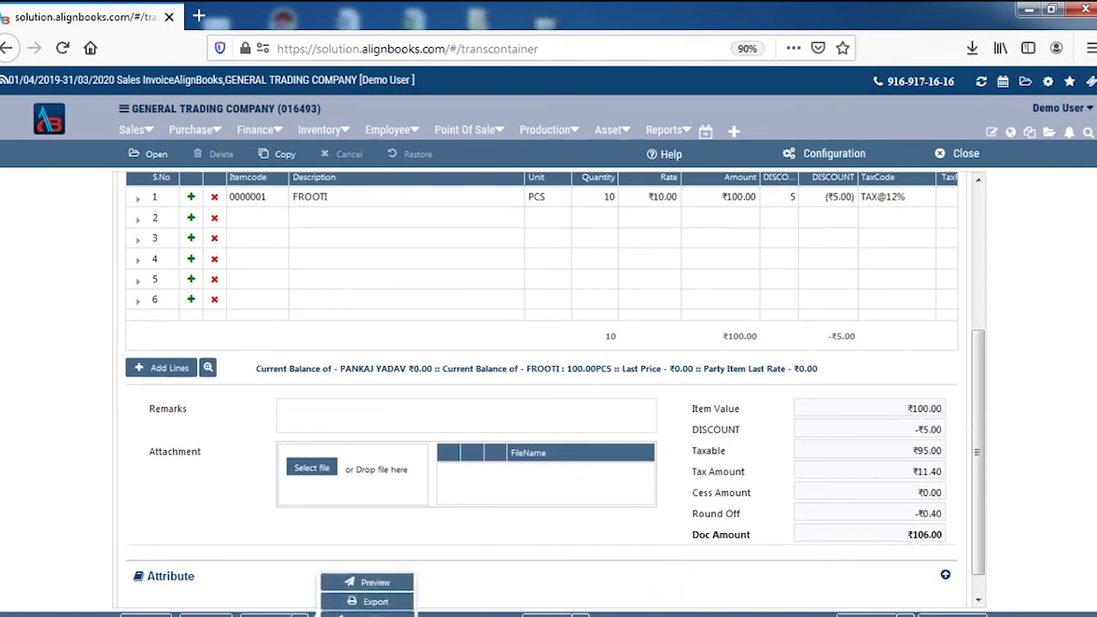
click(367, 614)
click(515, 400)
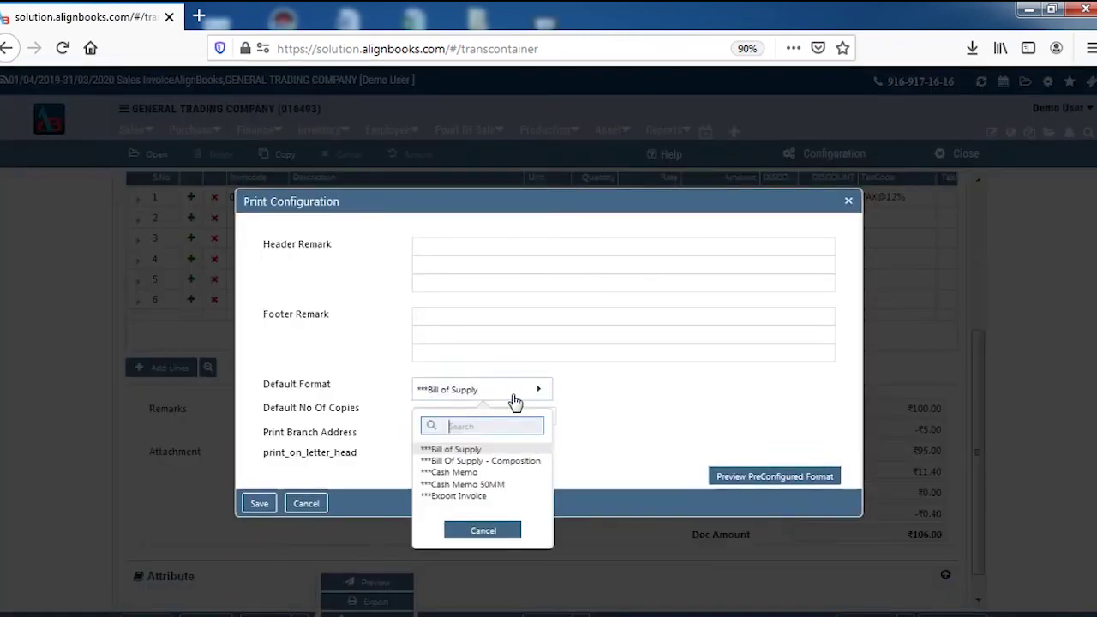
scroll(503, 478, down, 5)
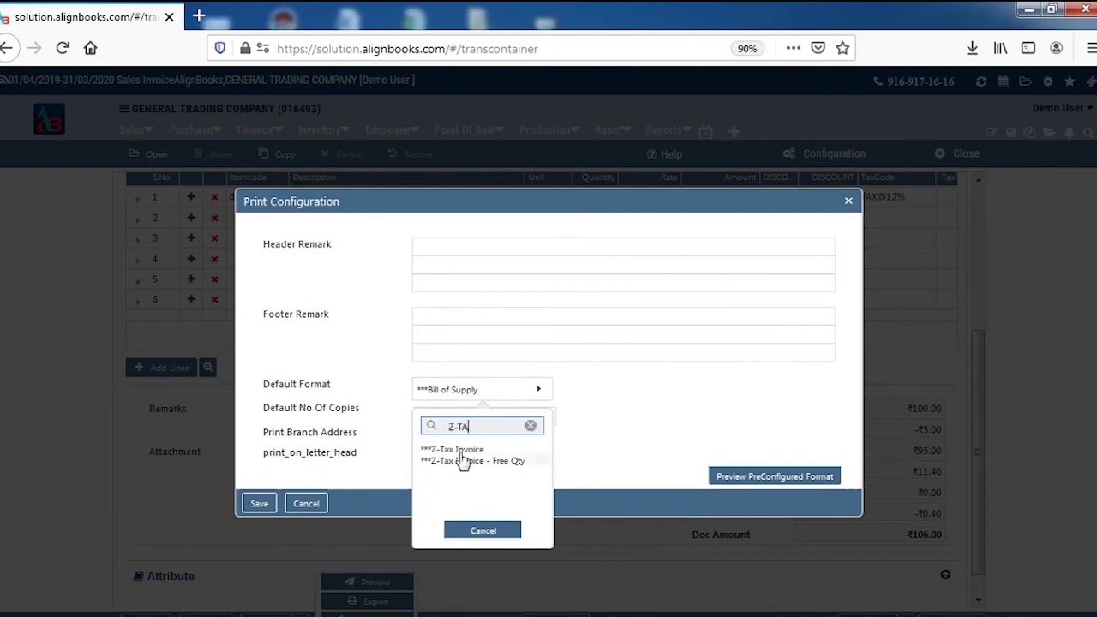
click(456, 449)
click(270, 510)
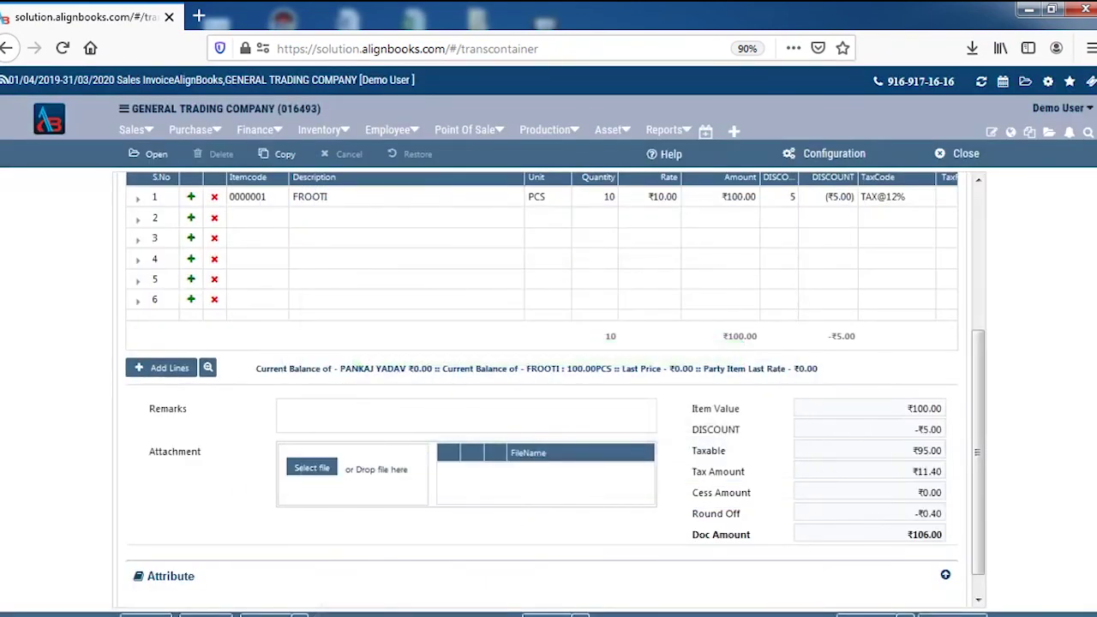
click(264, 614)
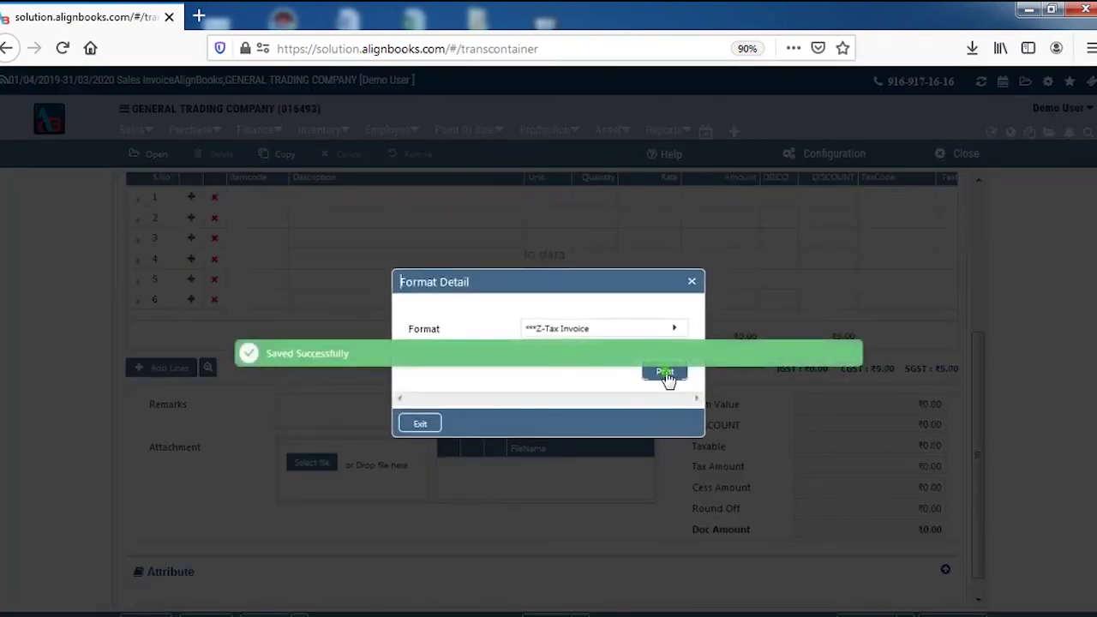
click(666, 374)
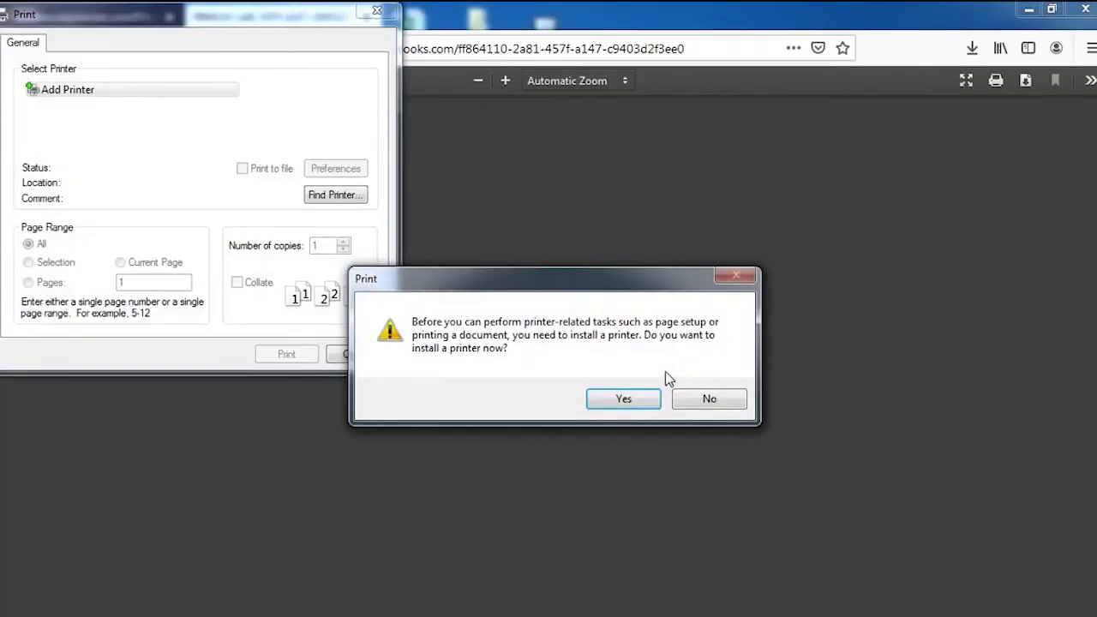
Step: Skip the printer install, review the ₹106.00 Z-Tax Invoice PDF, and close the print format dialog
click(729, 400)
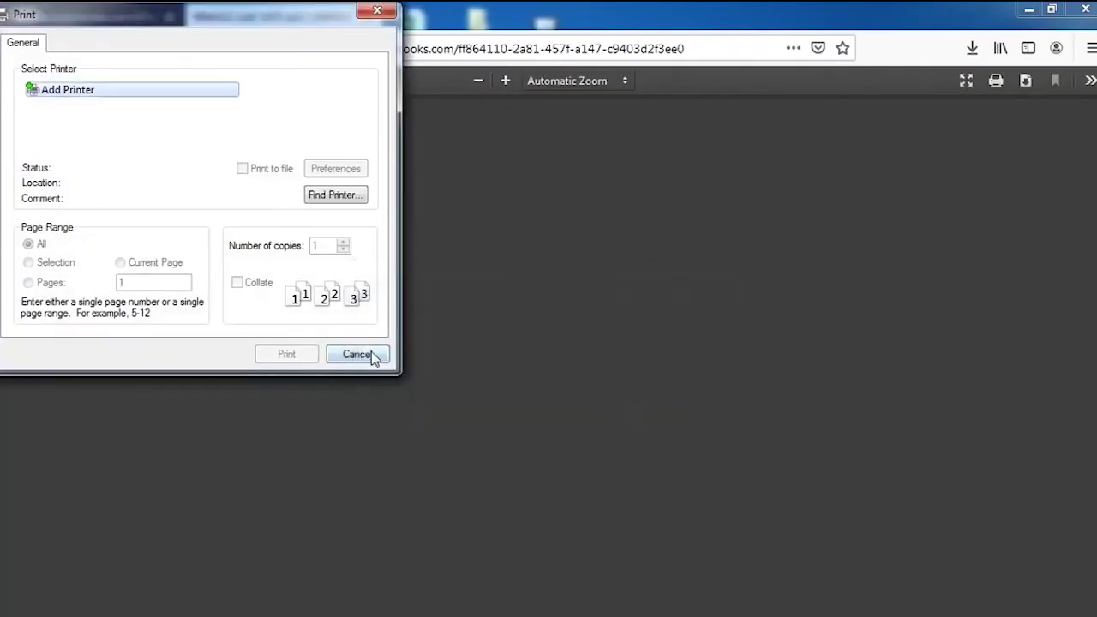
click(370, 357)
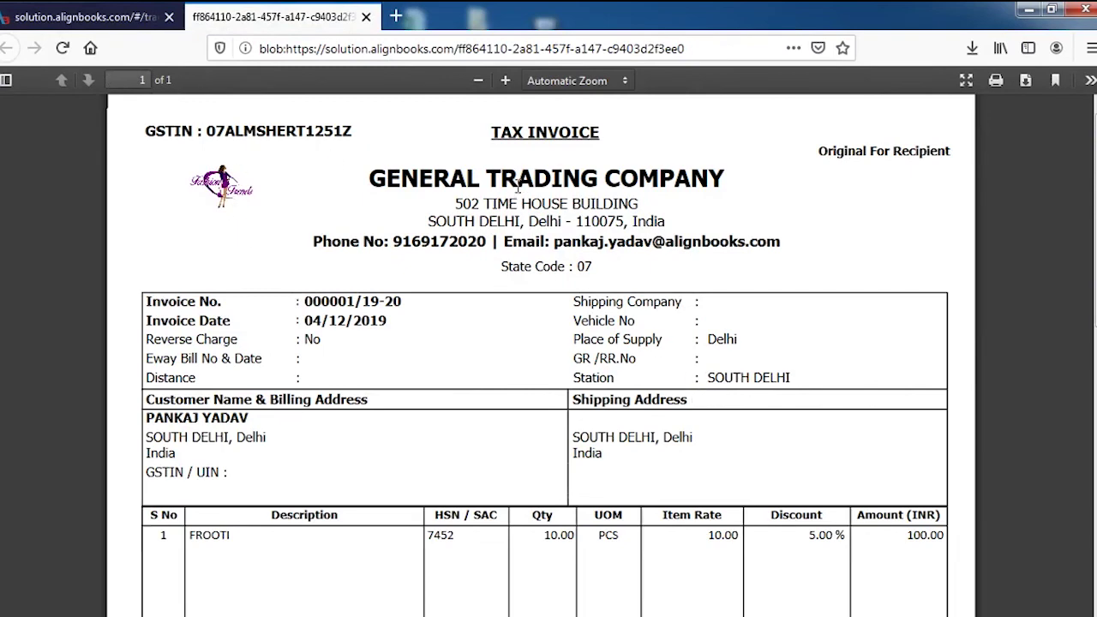
scroll(717, 308, down, 10)
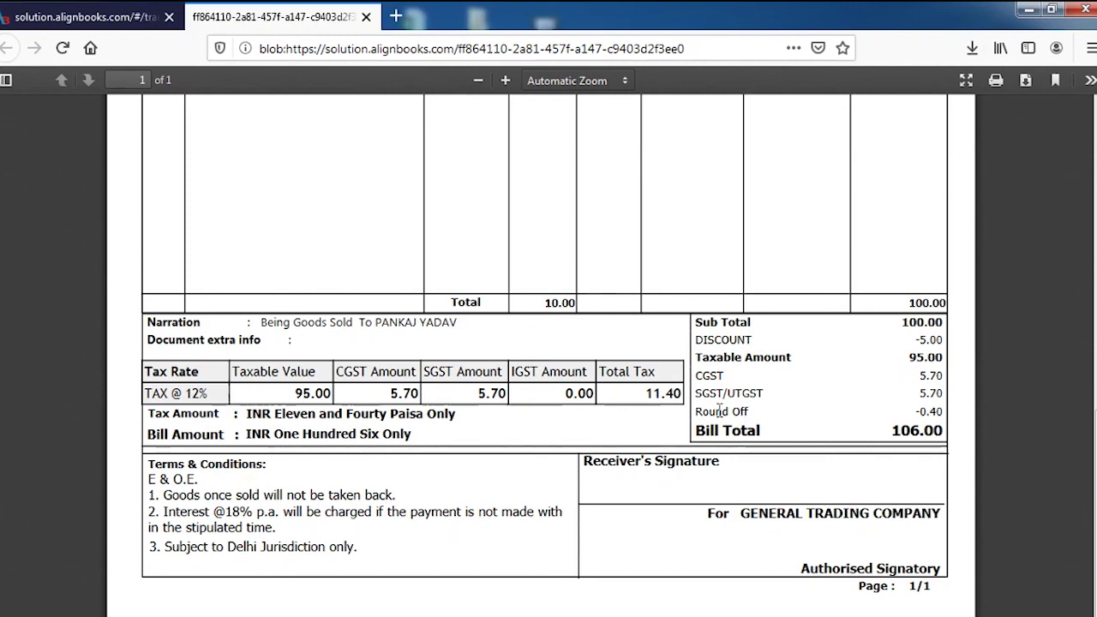
scroll(720, 410, up, 10)
click(86, 17)
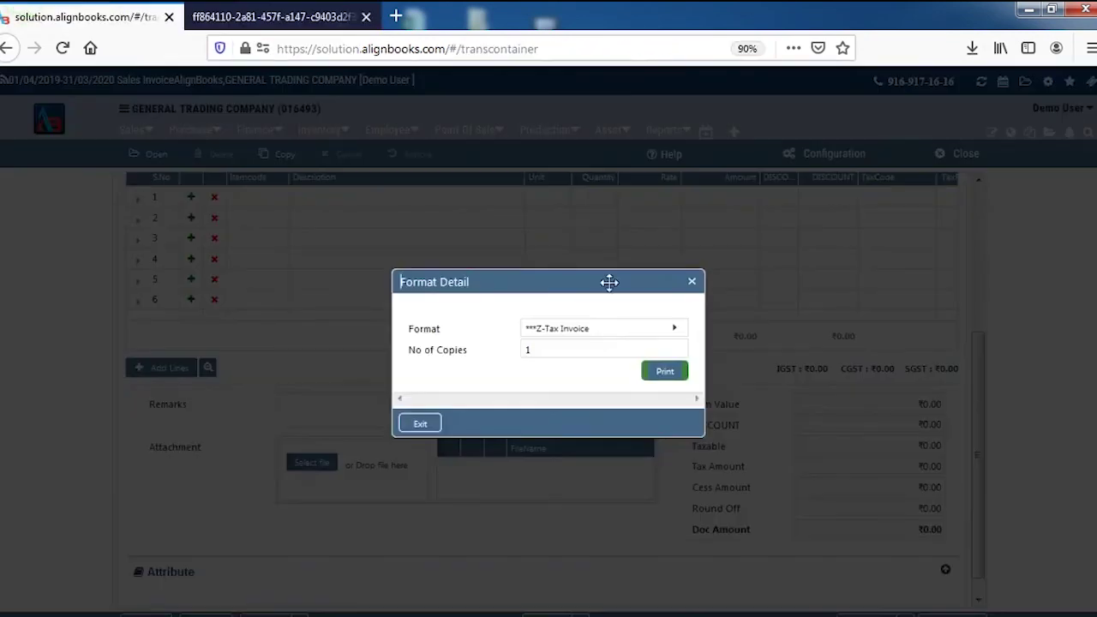
click(419, 423)
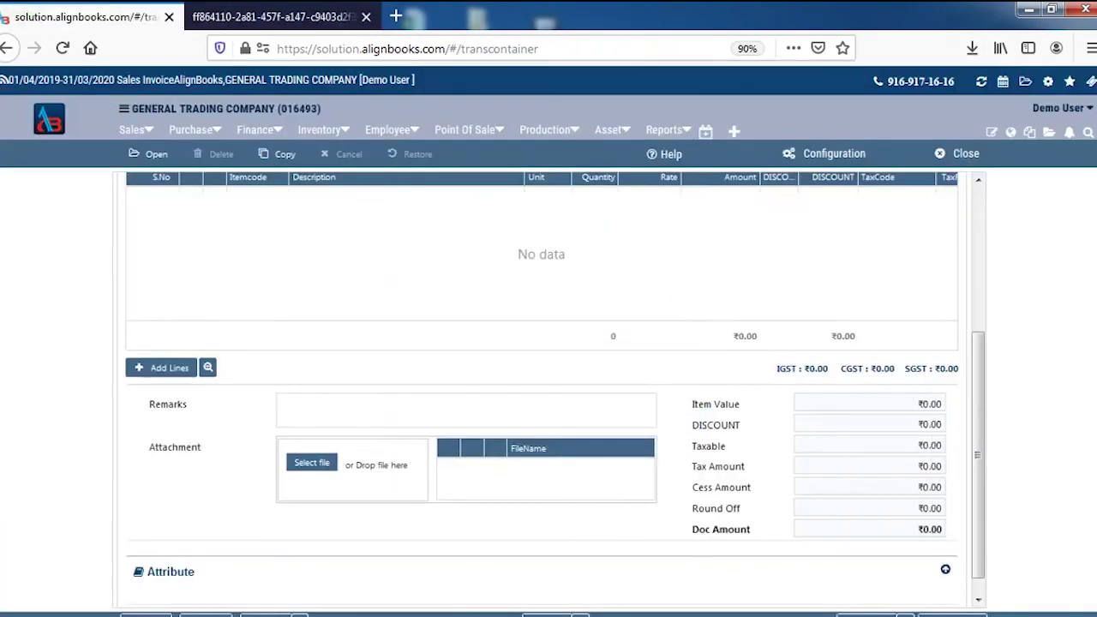